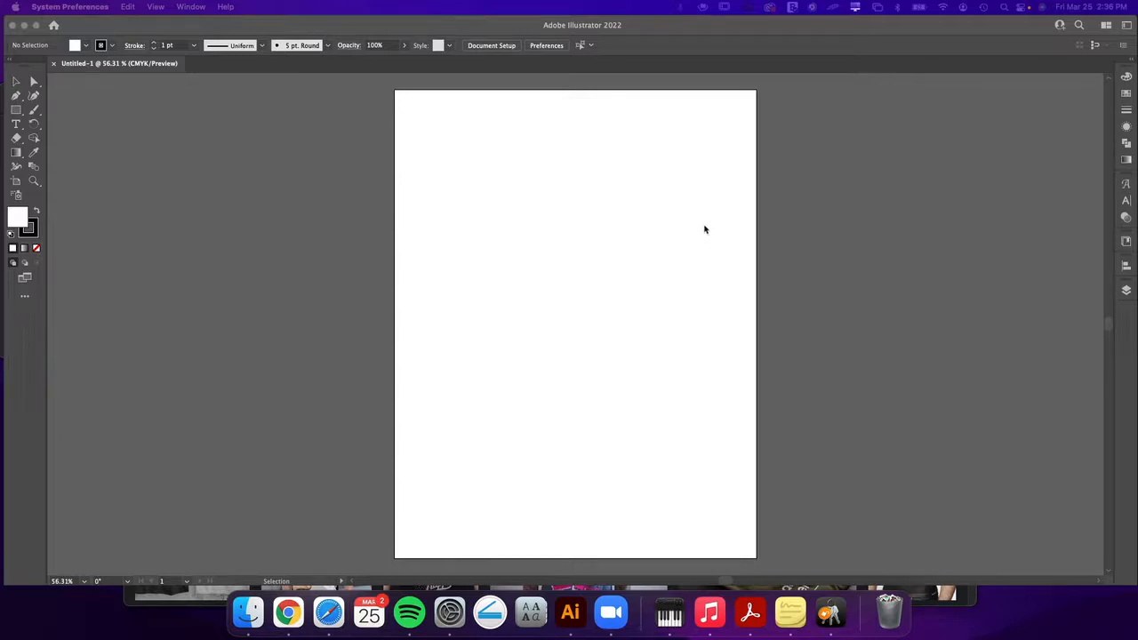
# Add a point text reading GRAPHICALLY HIP across the upper part of the artboard, replacing the placeholder text
pyautogui.click(16, 81)
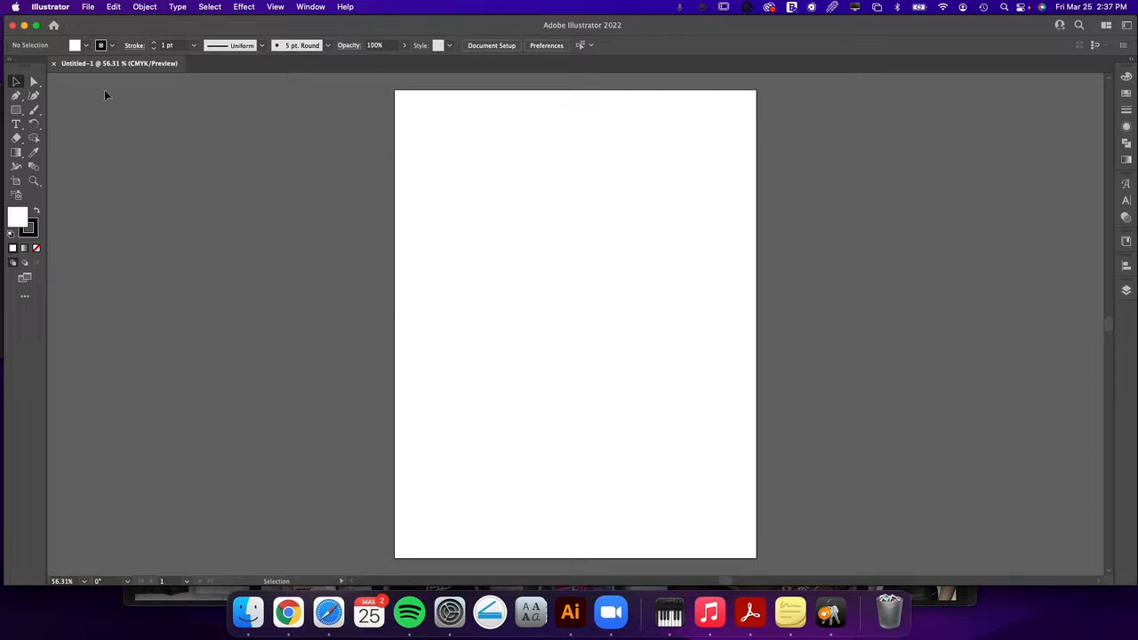
pyautogui.click(16, 125)
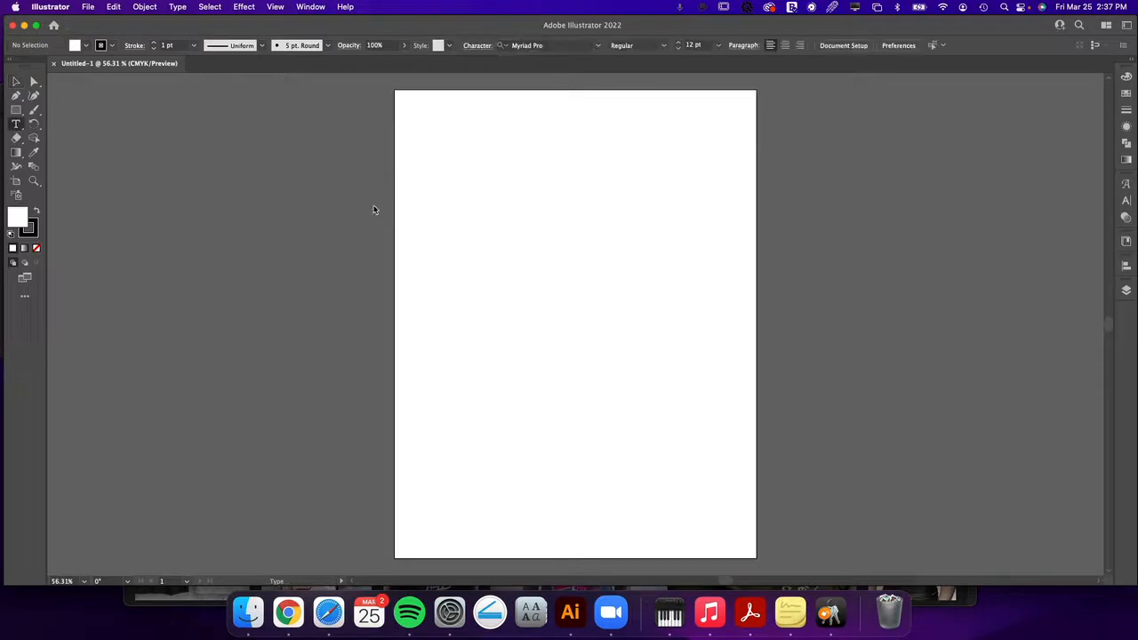
pyautogui.click(315, 192)
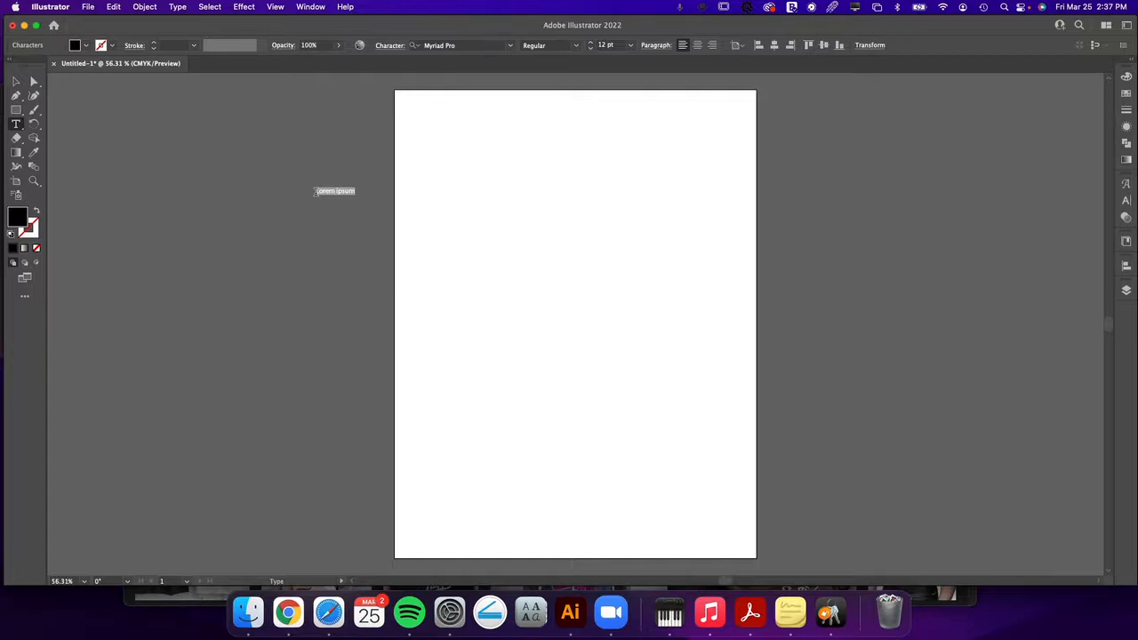
pyautogui.press('BackSpace')
pyautogui.press('BackSpace')
pyautogui.press('BackSpace')
pyautogui.press('BackSpace')
pyautogui.press('BackSpace')
pyautogui.press('BackSpace')
pyautogui.press('BackSpace')
pyautogui.write('GRAPHICALLY')
# Enlarge the text to about 118 pt so it spans beyond the artboard, and set its font to Bahnschrift
pyautogui.click(15, 81)
pyautogui.moveTo(375, 199); pyautogui.dragTo(833, 358)
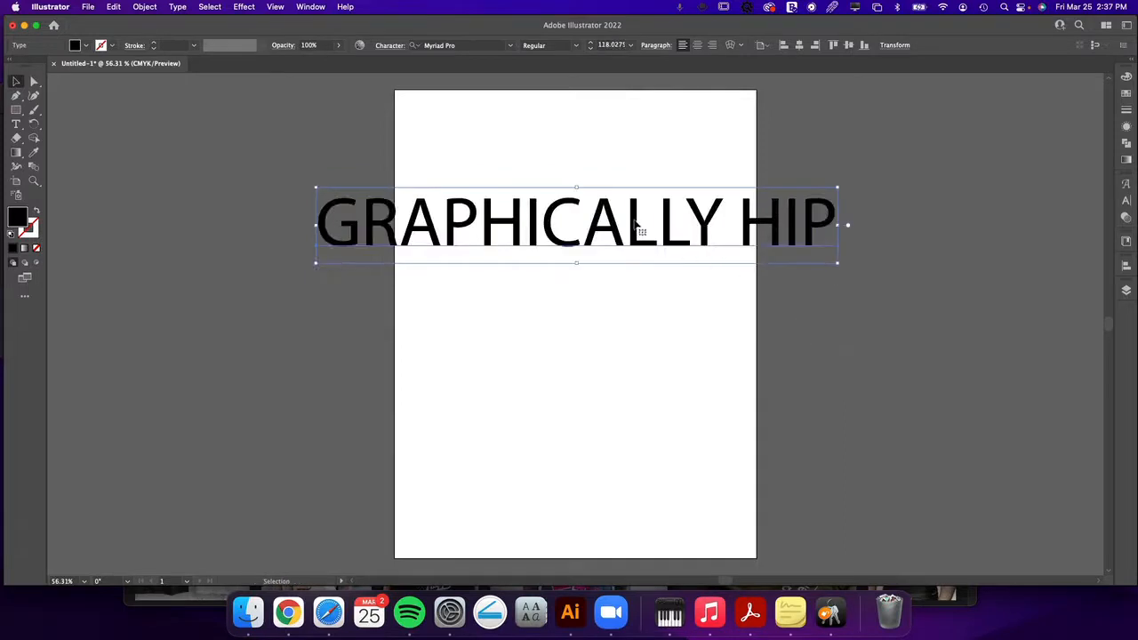
pyautogui.click(511, 46)
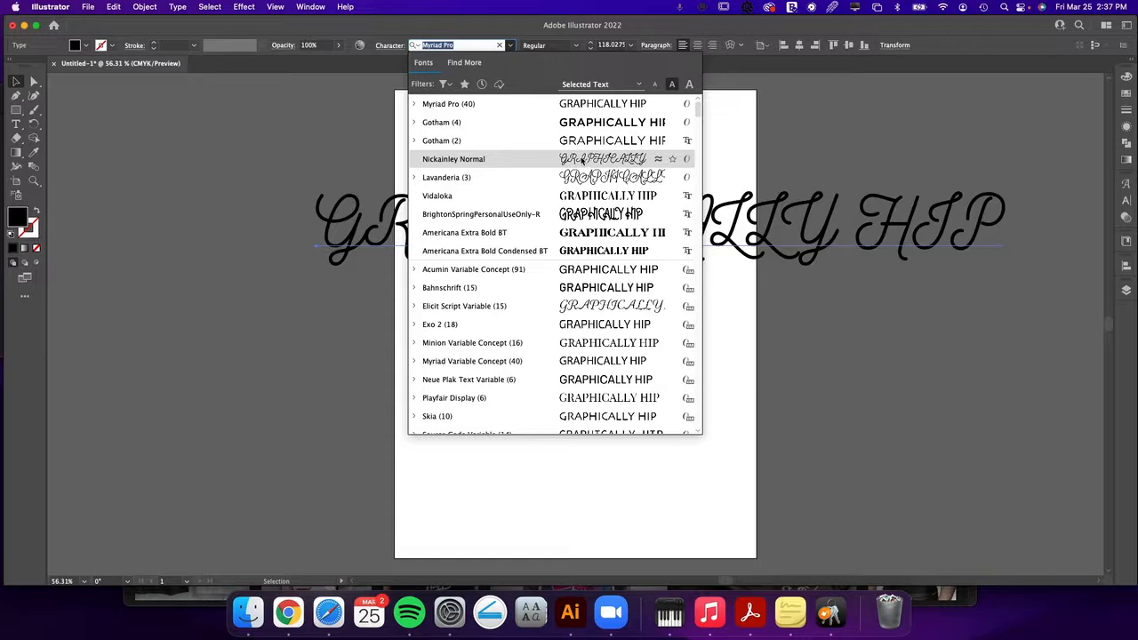
pyautogui.click(588, 293)
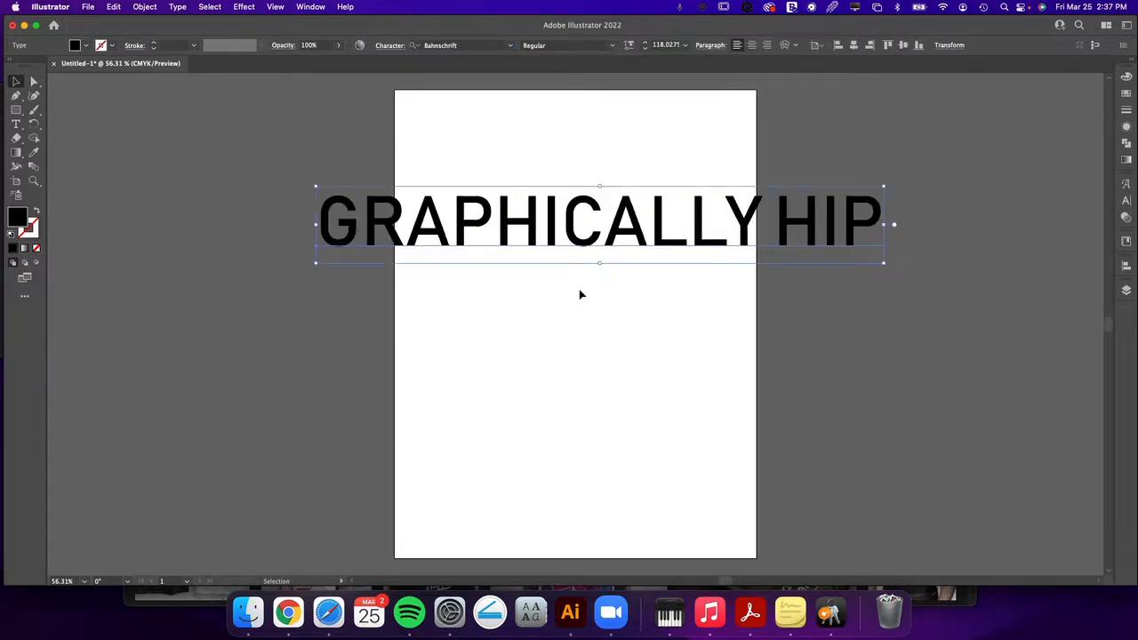
# Apply an Envelope Distort warp to the text using the Flag style
pyautogui.click(88, 9)
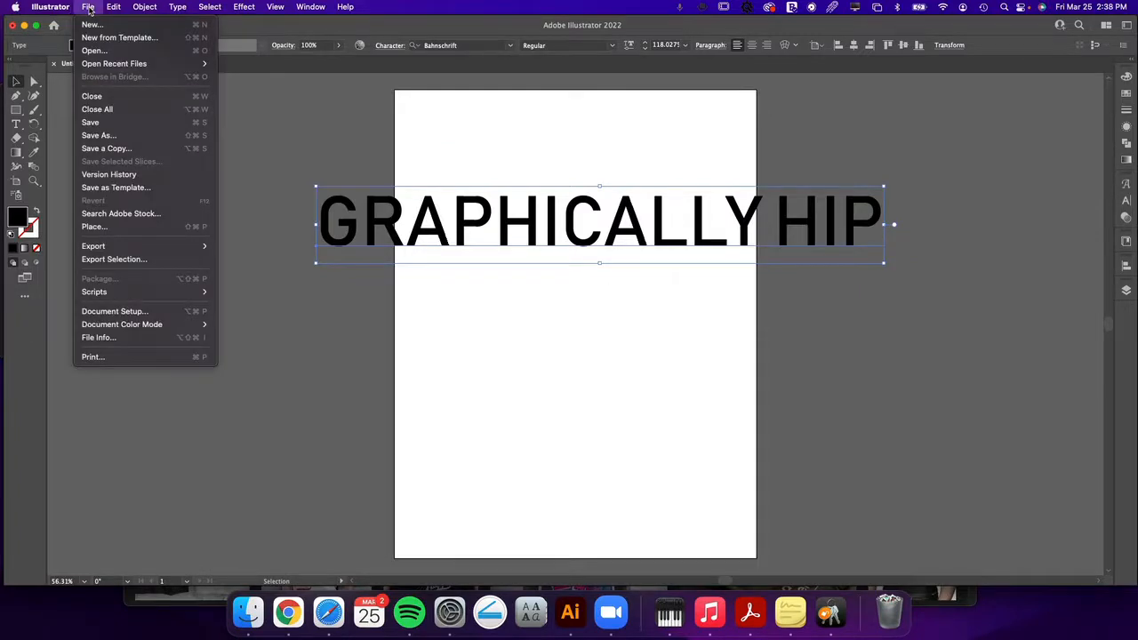
pyautogui.moveTo(113, 9)
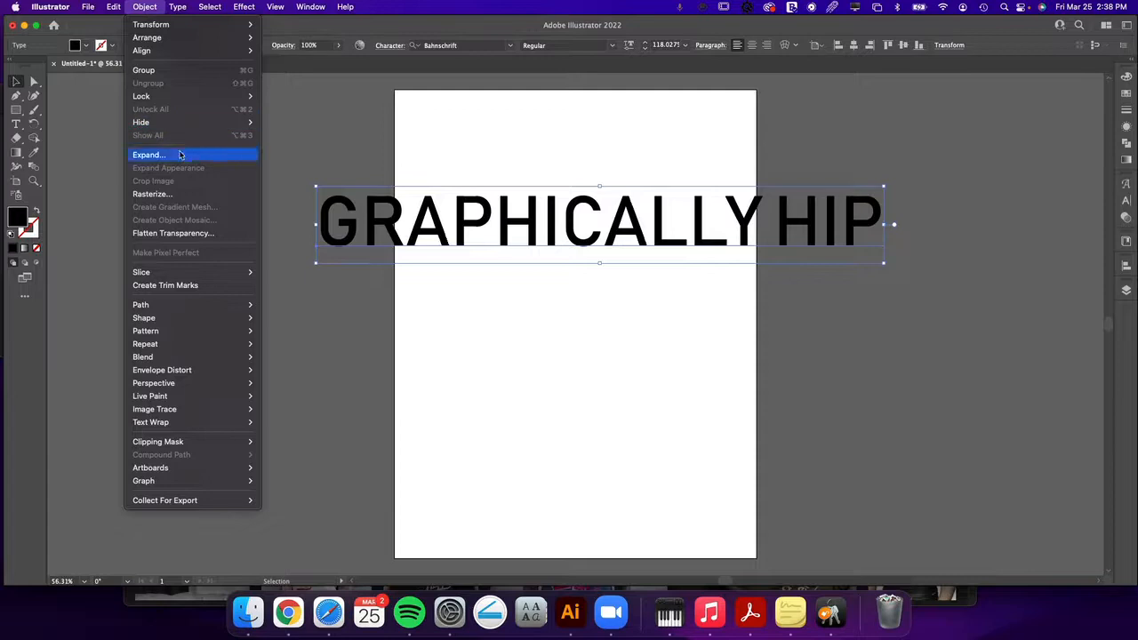
pyautogui.moveTo(192, 373)
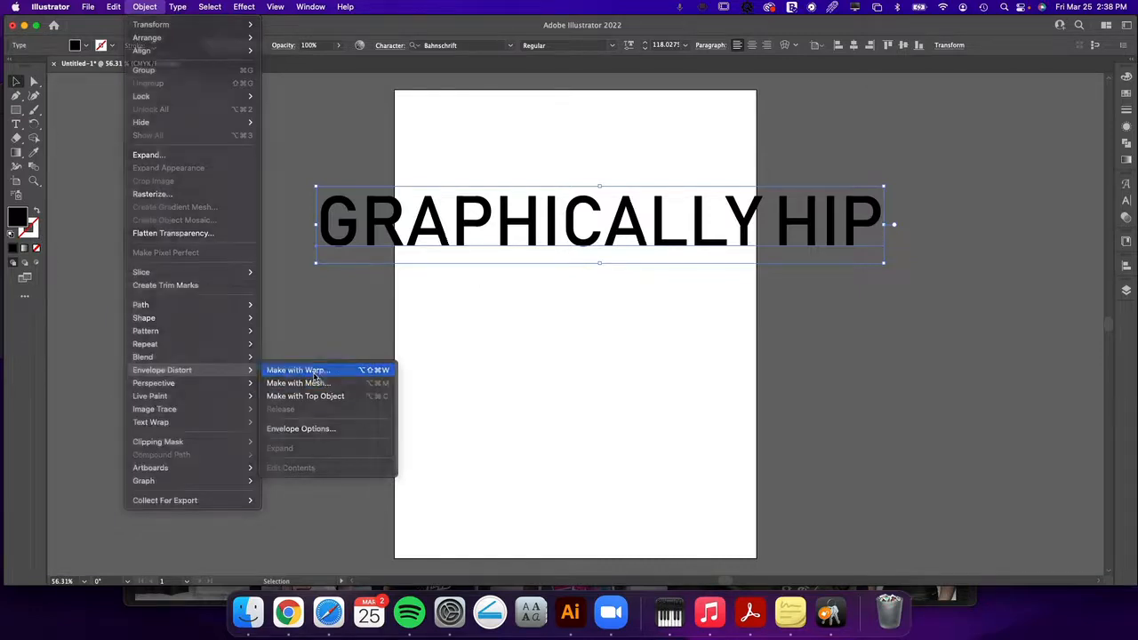
pyautogui.click(316, 371)
pyautogui.moveTo(292, 78); pyautogui.dragTo(151, 89)
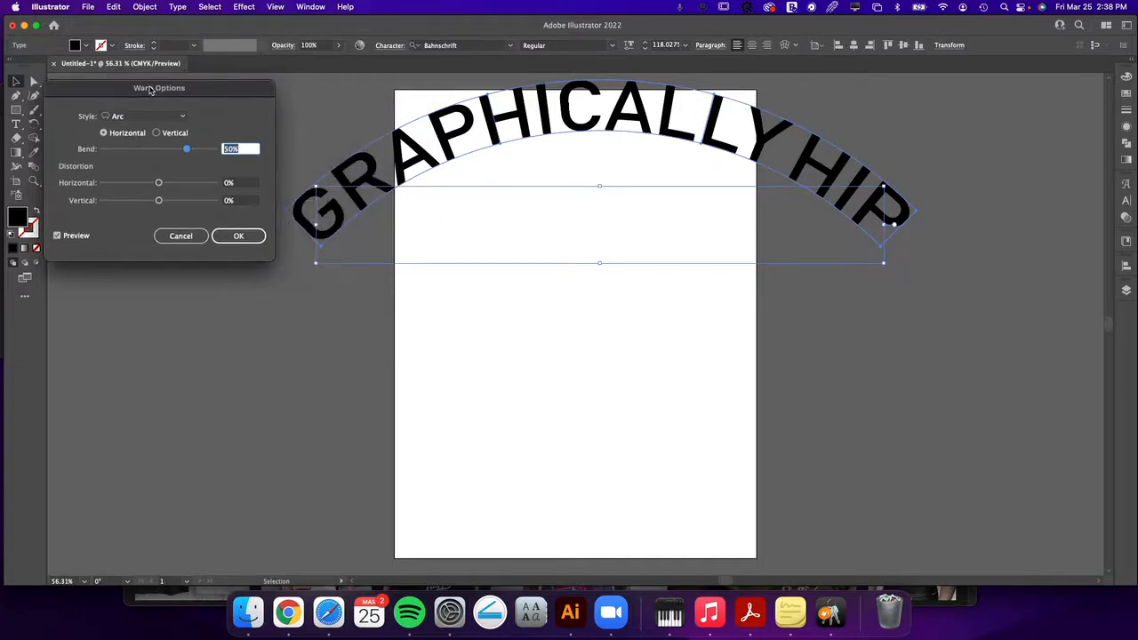
pyautogui.click(183, 117)
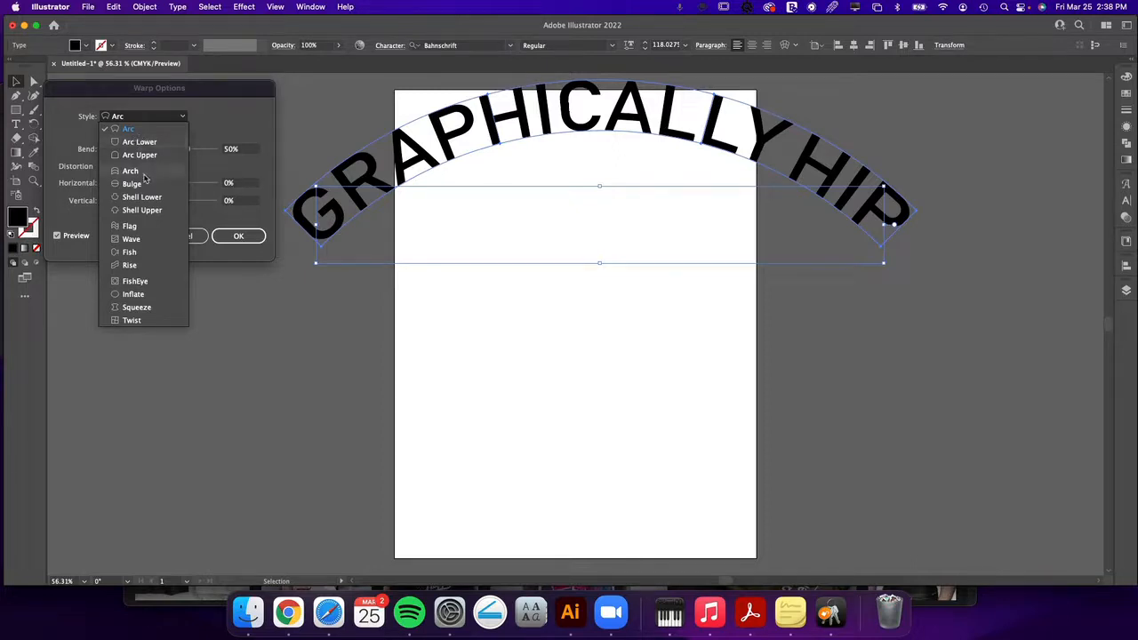
pyautogui.click(130, 226)
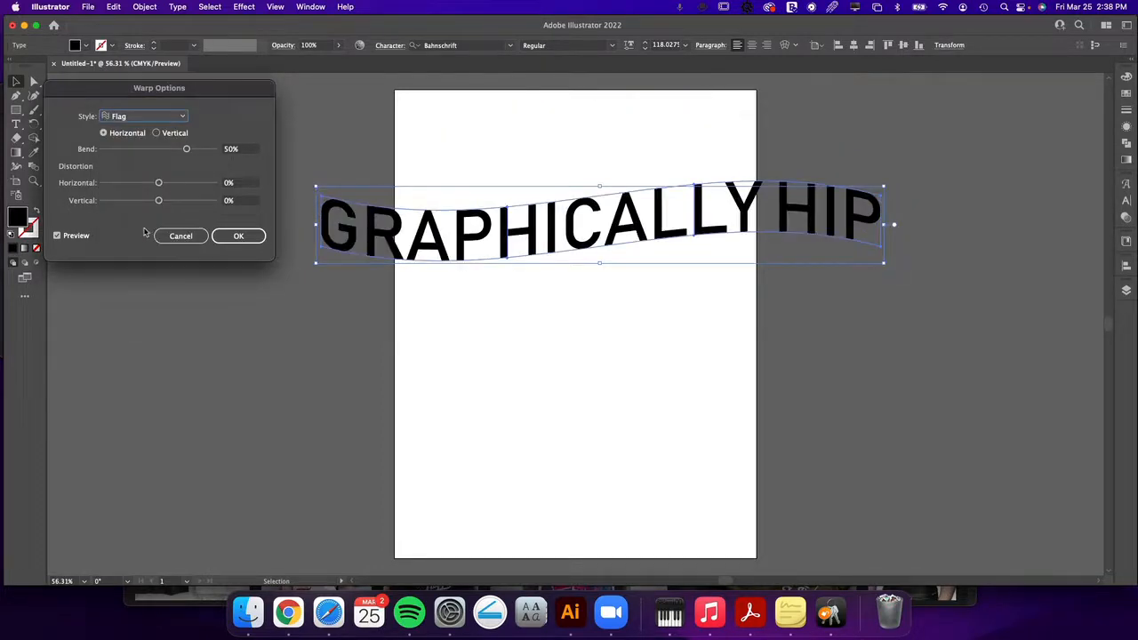
# Set the Flag warp's bend to about -73%, horizontal distortion to -49% and vertical distortion to -1%
pyautogui.moveTo(184, 148); pyautogui.dragTo(171, 156)
pyautogui.moveTo(160, 183)
pyautogui.mouseDown()
pyautogui.moveTo(131, 183)
pyautogui.moveTo(189, 201)
pyautogui.moveTo(133, 202)
pyautogui.moveTo(159, 201)
pyautogui.mouseUp()
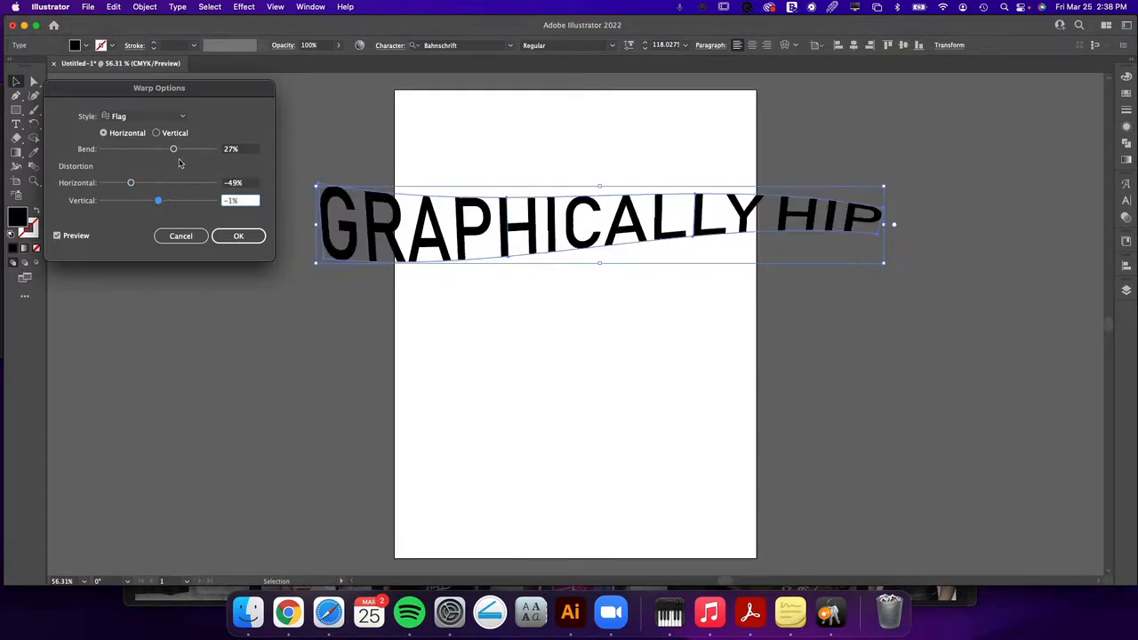
pyautogui.moveTo(175, 149); pyautogui.dragTo(119, 149)
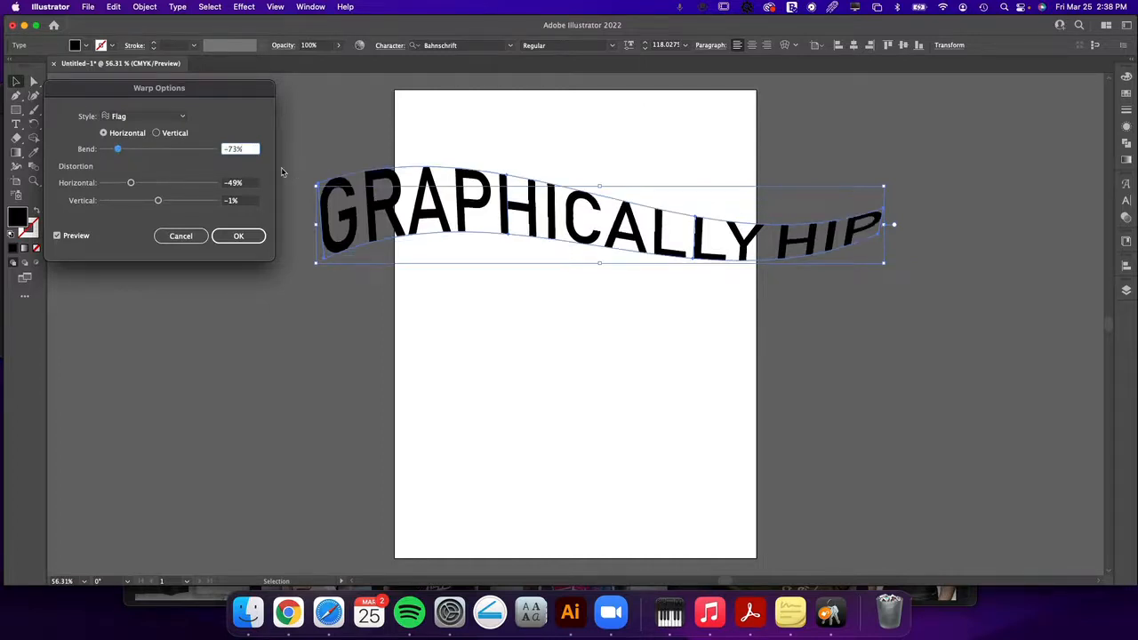
# Try the vertical orientation for the Flag warp and switch back to horizontal
pyautogui.click(182, 117)
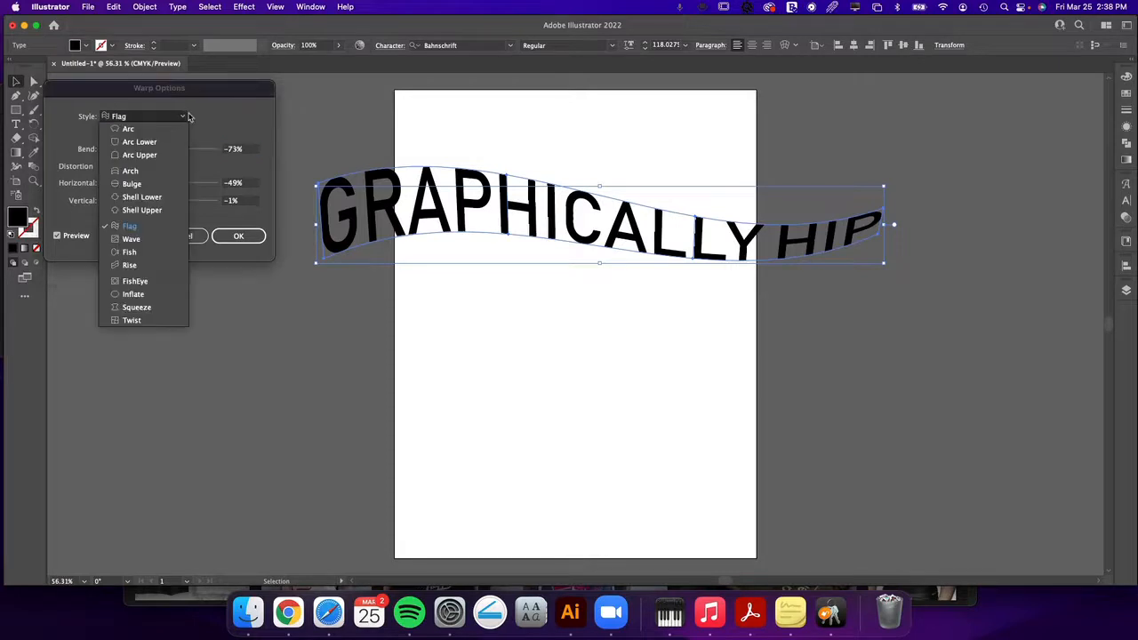
pyautogui.click(183, 117)
pyautogui.click(157, 134)
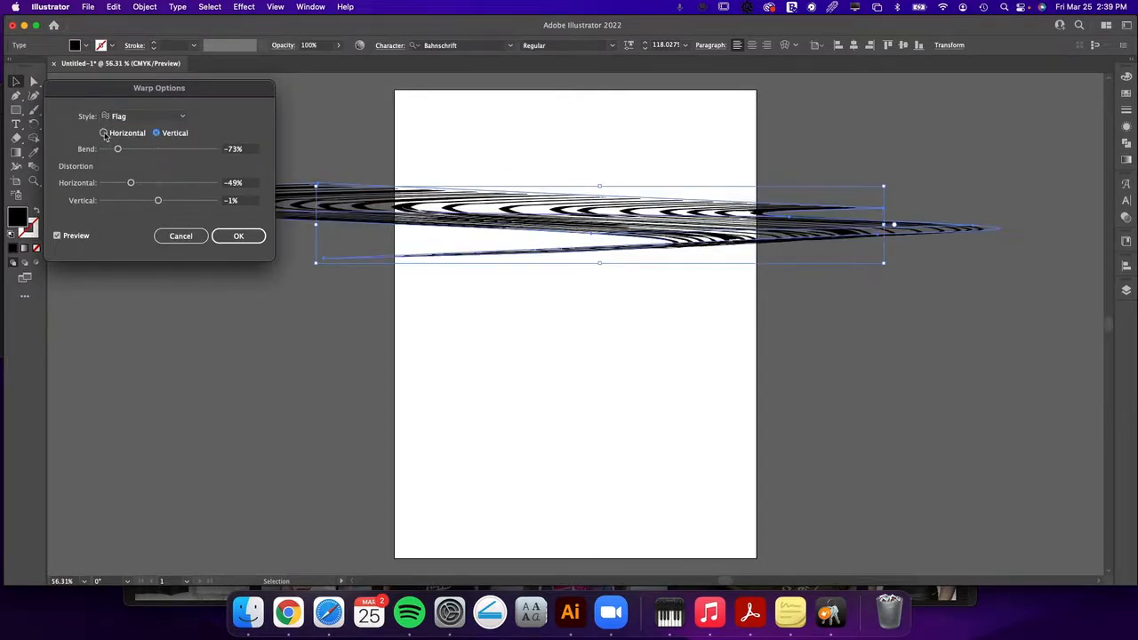
pyautogui.click(104, 134)
# Try the Shell Lower, Fish and FishEye warp styles on the text
pyautogui.click(184, 117)
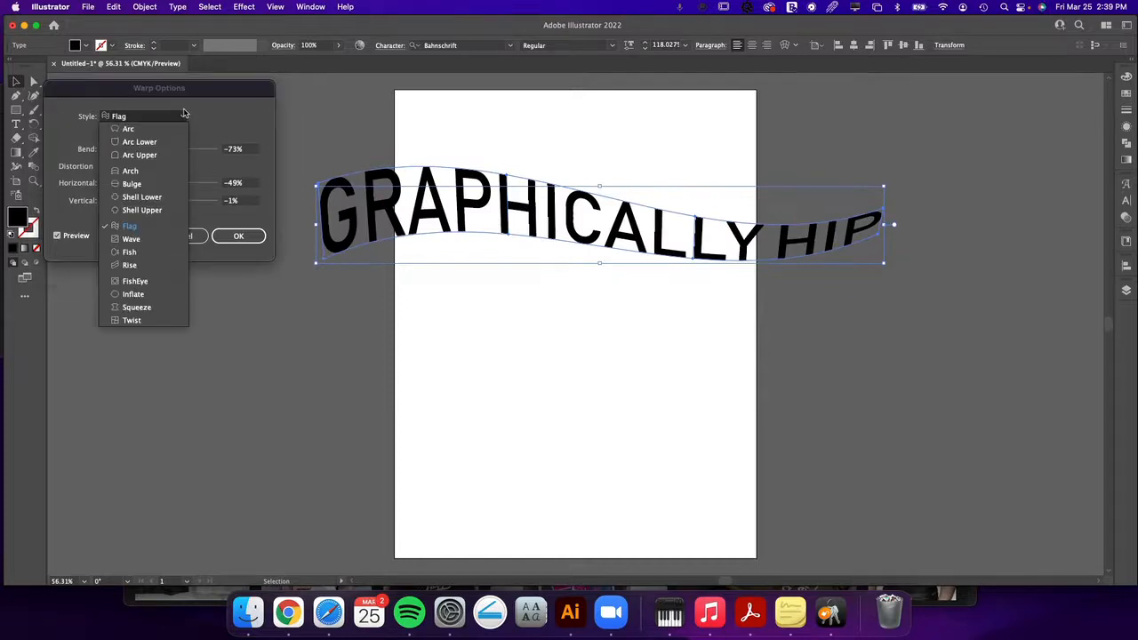
pyautogui.click(138, 198)
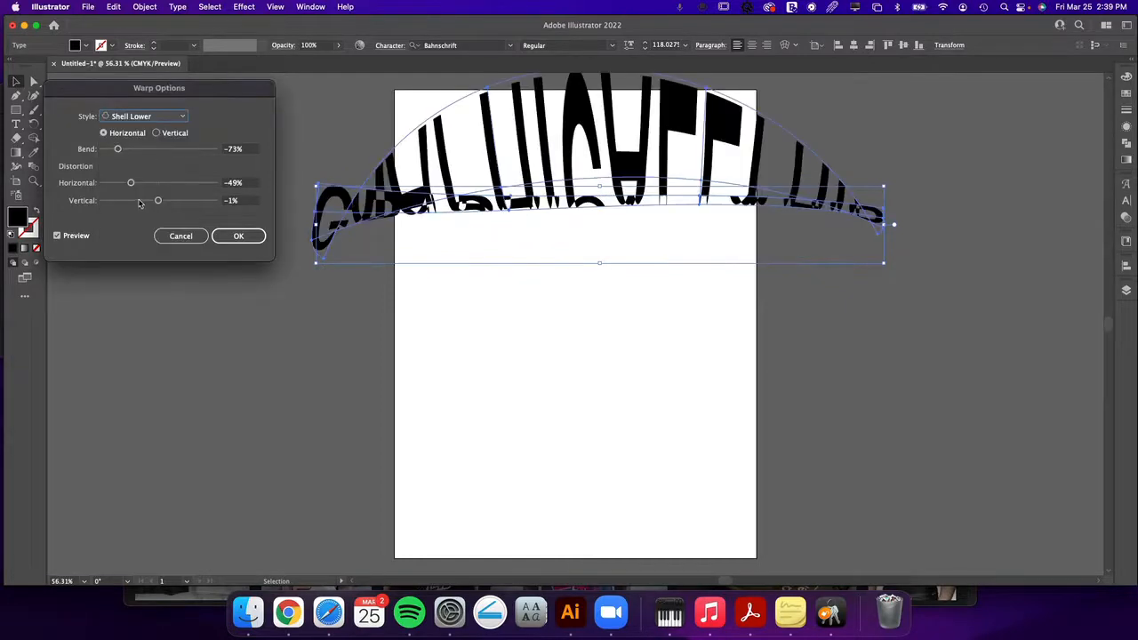
pyautogui.click(184, 116)
pyautogui.click(138, 254)
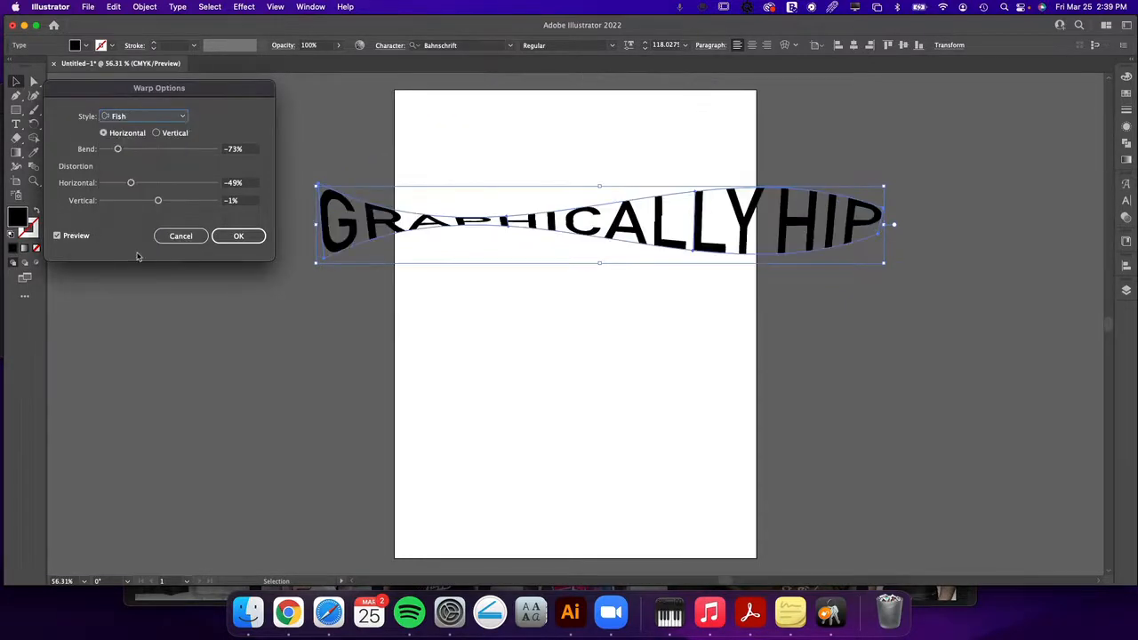
pyautogui.click(187, 119)
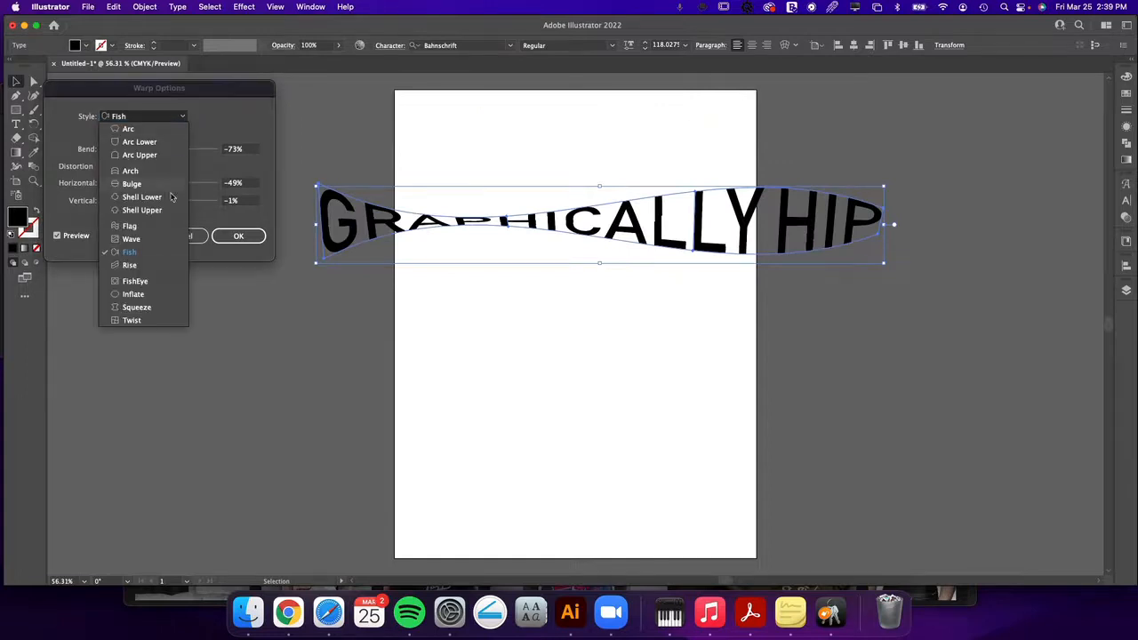
pyautogui.click(149, 285)
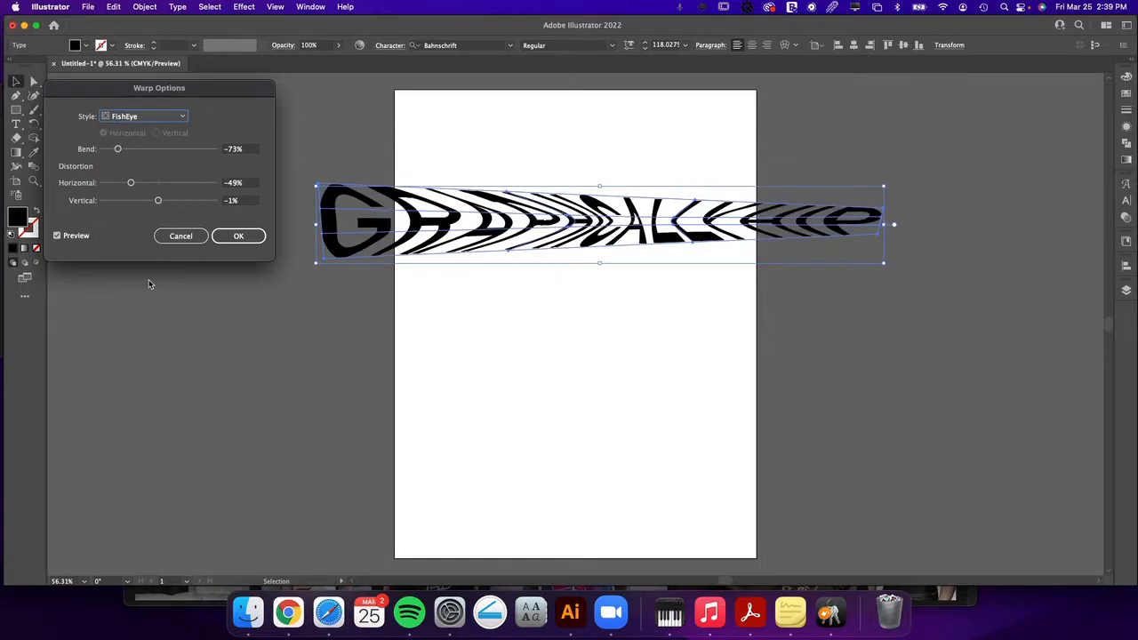
# Set the warp style to Flag and apply the warp to the text
pyautogui.click(185, 117)
pyautogui.click(130, 225)
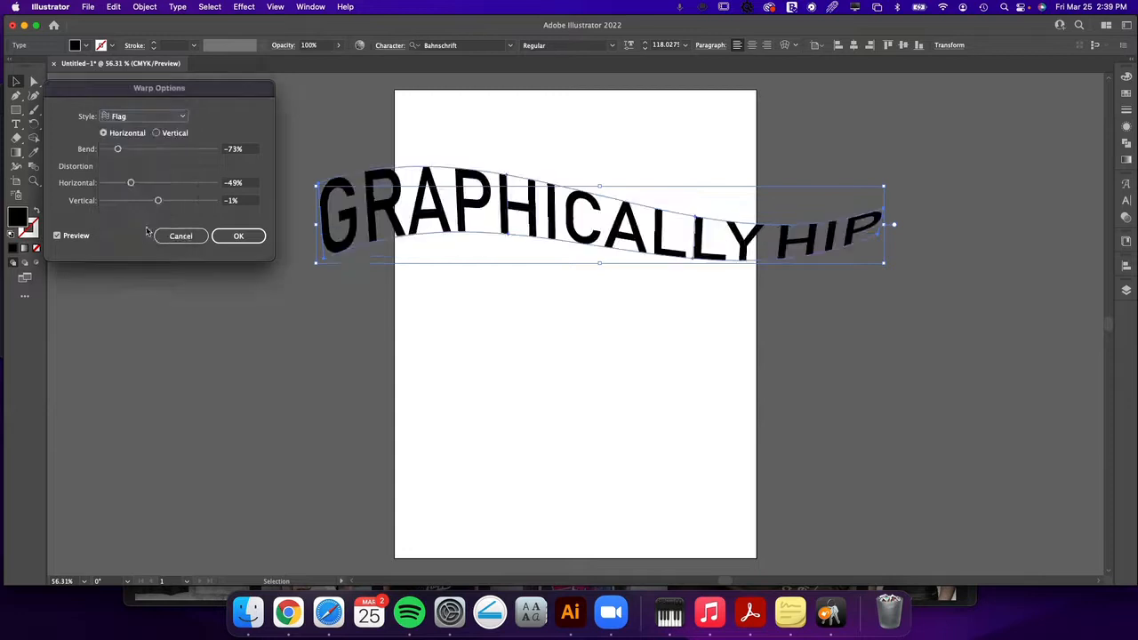
pyautogui.click(237, 236)
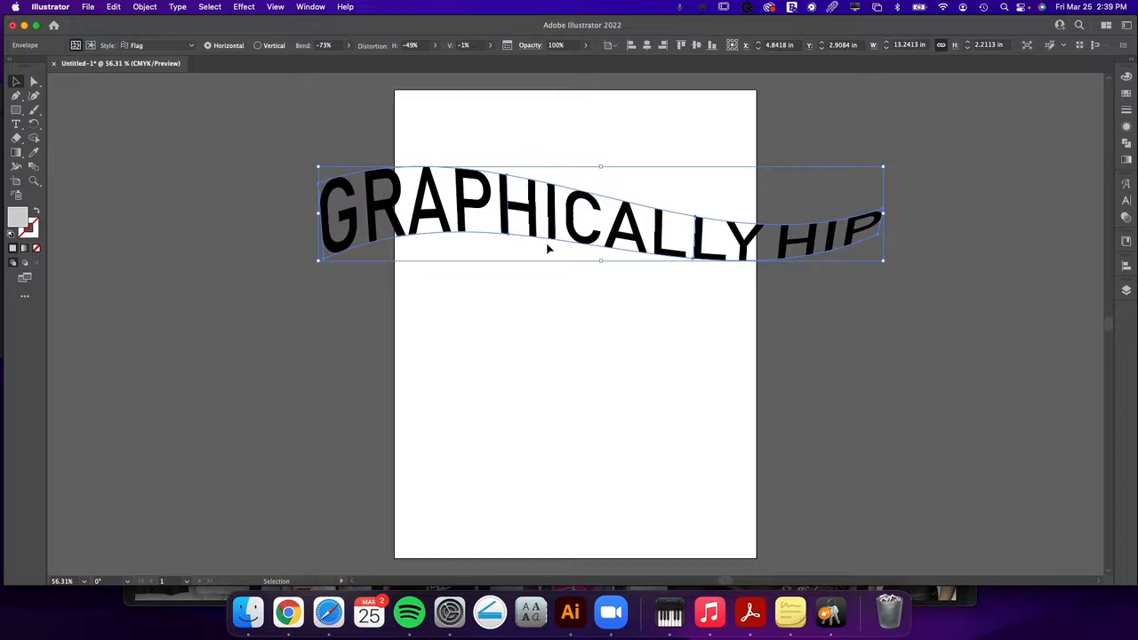
# Add a second point text reading GRAPHICALLY HIP below the warped one
pyautogui.click(456, 320)
pyautogui.press('t')
pyautogui.click(451, 325)
pyautogui.press('BackSpace')
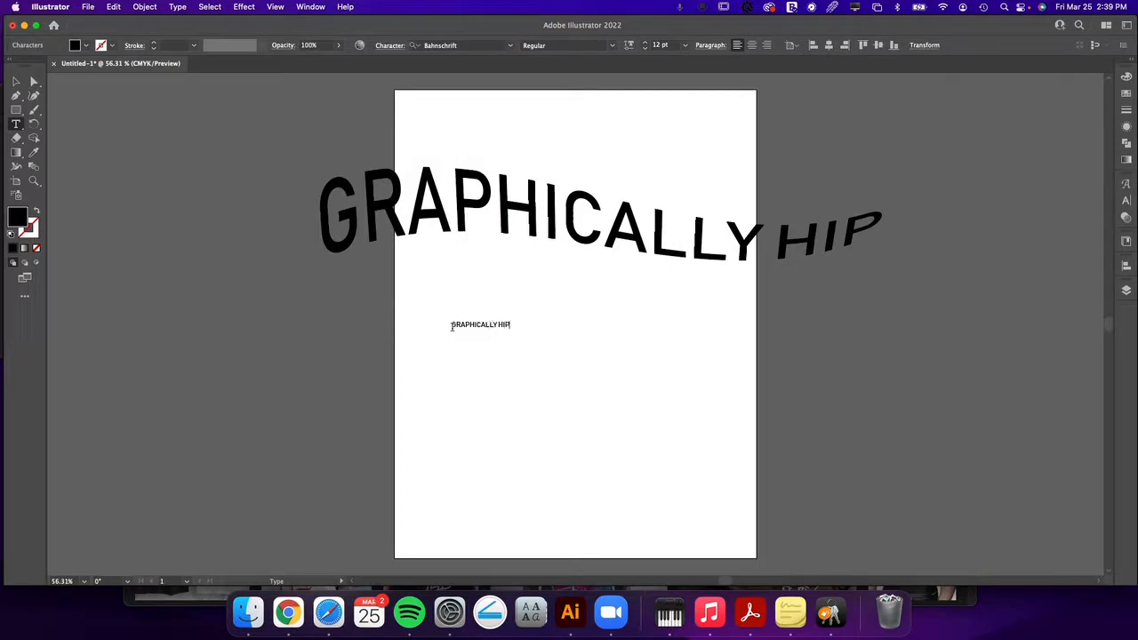
pyautogui.write('GRAPHICALLY HIP')
# Enlarge the second text to about 102 pt so it extends past both sides of the artboard
pyautogui.click(16, 81)
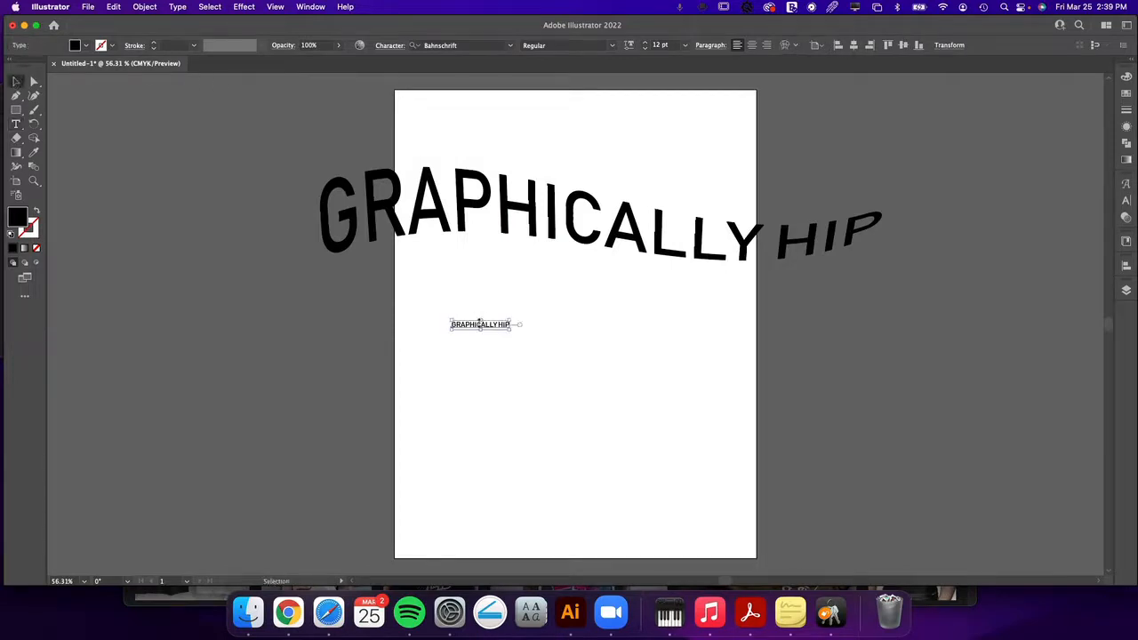
pyautogui.moveTo(516, 330); pyautogui.dragTo(726, 437)
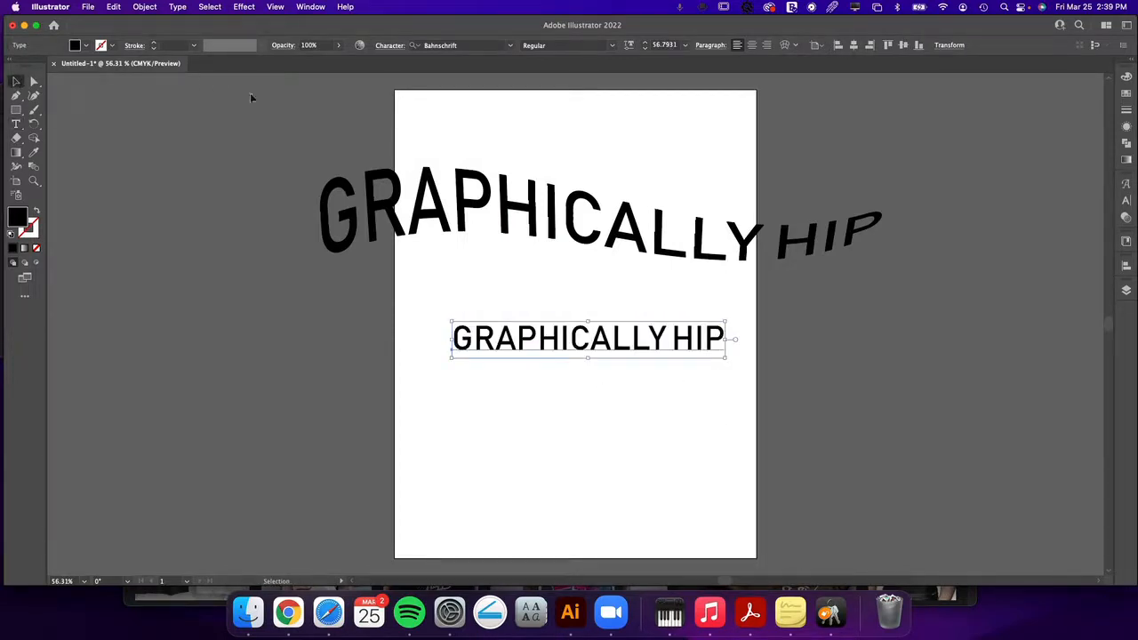
pyautogui.moveTo(587, 359); pyautogui.dragTo(587, 387)
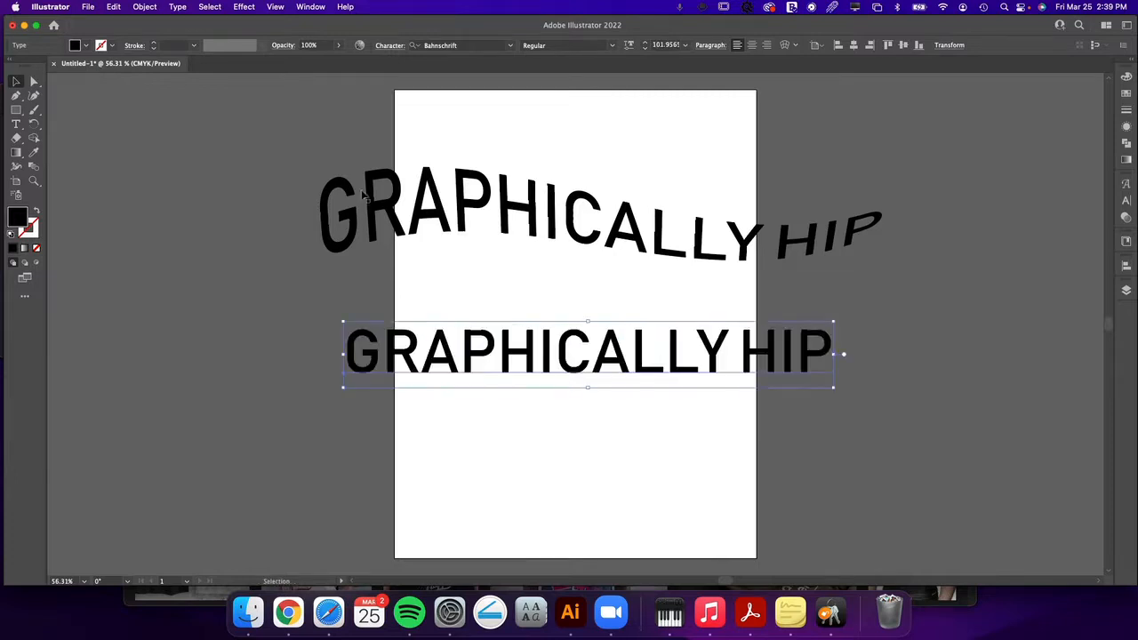
# Apply an Envelope Distort mesh with 1 row and 1 column to the second text
pyautogui.click(144, 7)
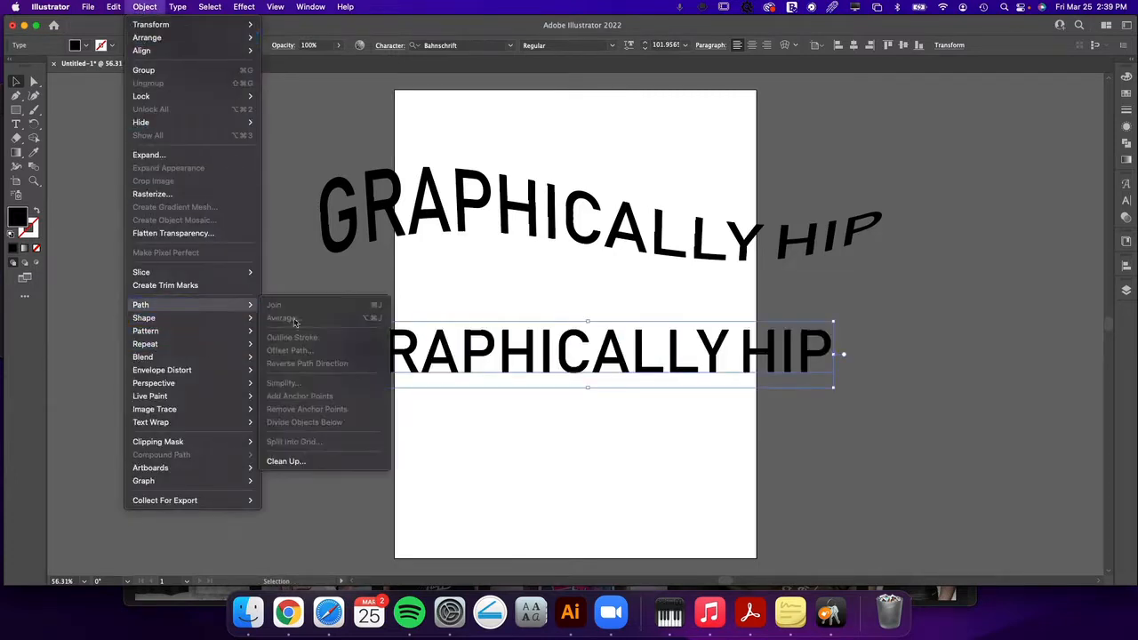
pyautogui.moveTo(189, 333)
pyautogui.moveTo(200, 370)
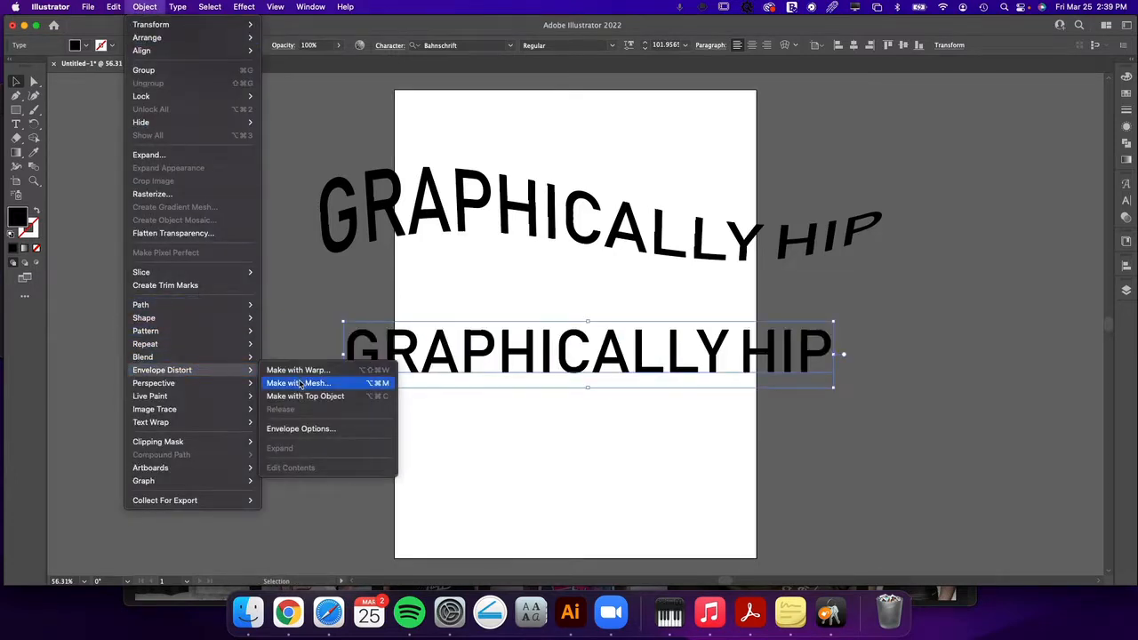
pyautogui.click(301, 383)
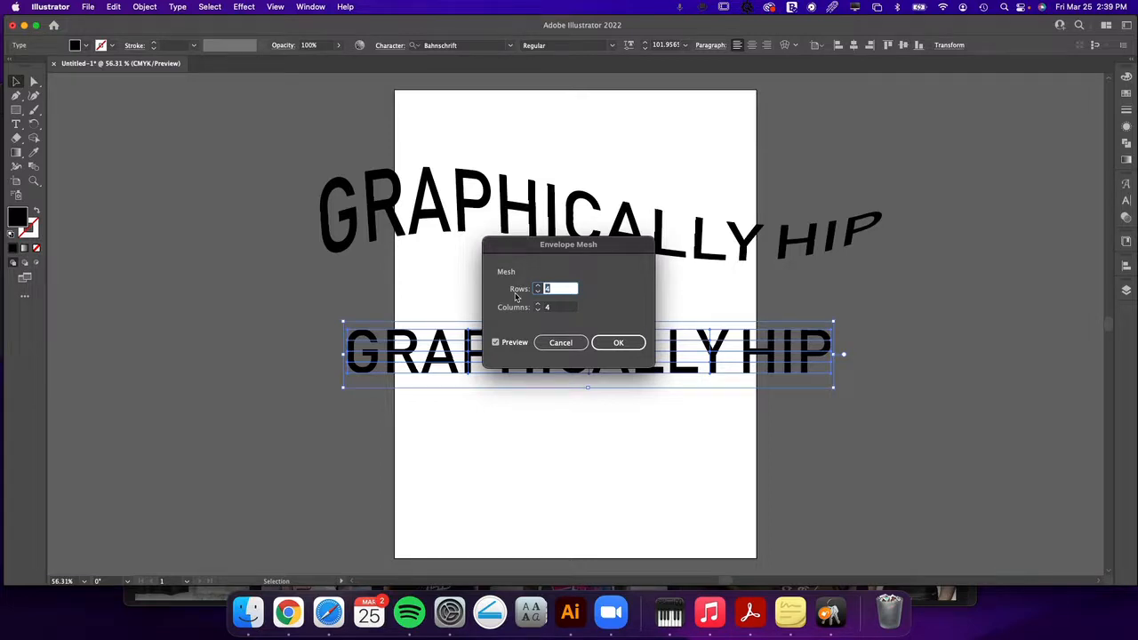
pyautogui.moveTo(568, 248); pyautogui.dragTo(566, 185)
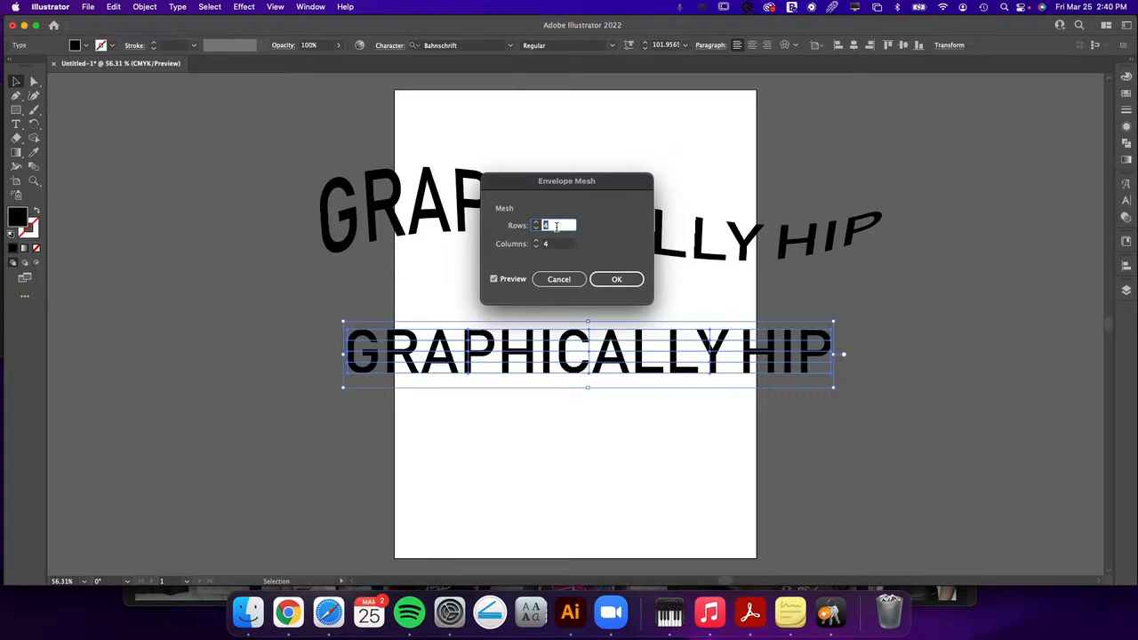
pyautogui.write('1')
pyautogui.press('Tab')
pyautogui.write('1')
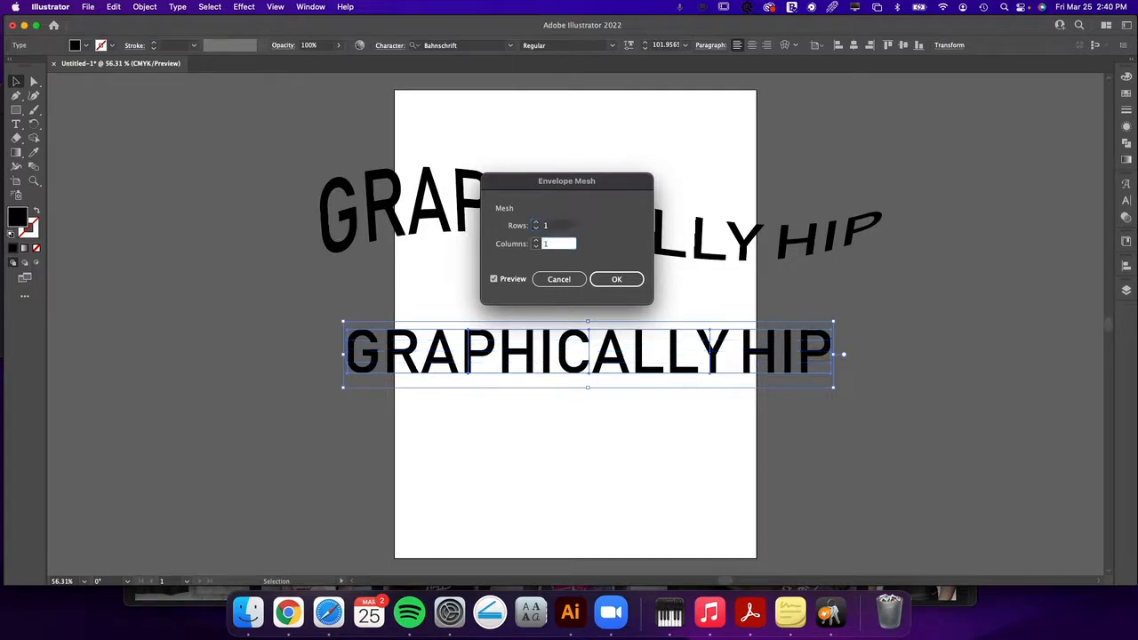
pyautogui.press('Return')
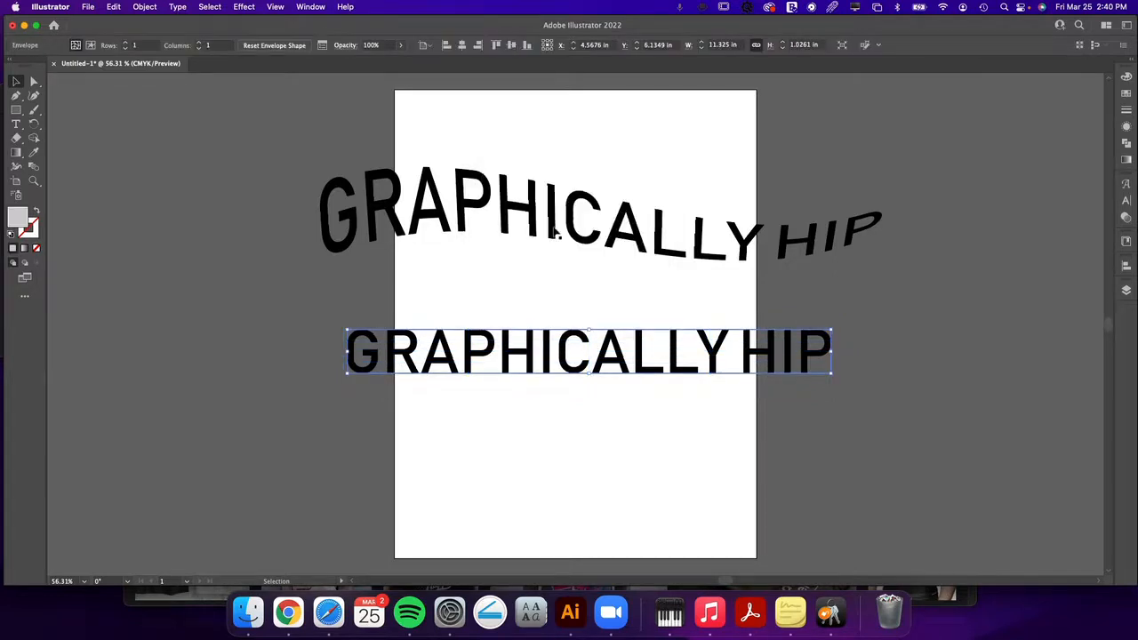
# Reshape the mesh by raising its upper-left corner, pulling the upper-right corner outward and bending the top edge upward
pyautogui.press('a')
pyautogui.moveTo(349, 332); pyautogui.dragTo(345, 297)
pyautogui.moveTo(827, 335)
pyautogui.mouseDown()
pyautogui.moveTo(875, 348)
pyautogui.moveTo(926, 339)
pyautogui.mouseUp()
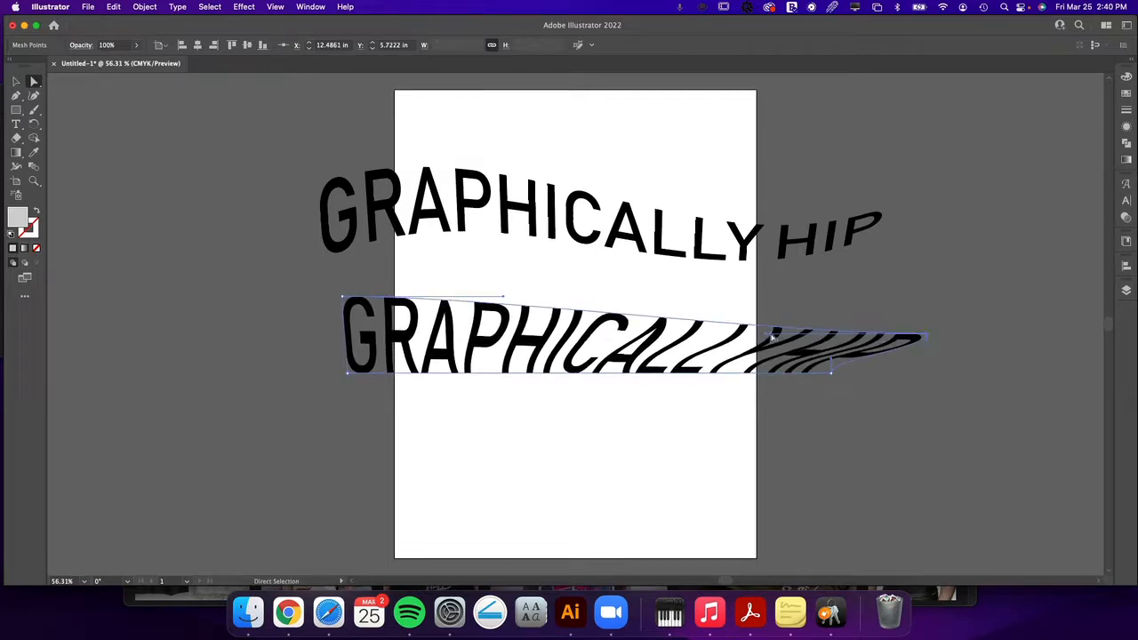
pyautogui.moveTo(767, 334); pyautogui.dragTo(789, 260)
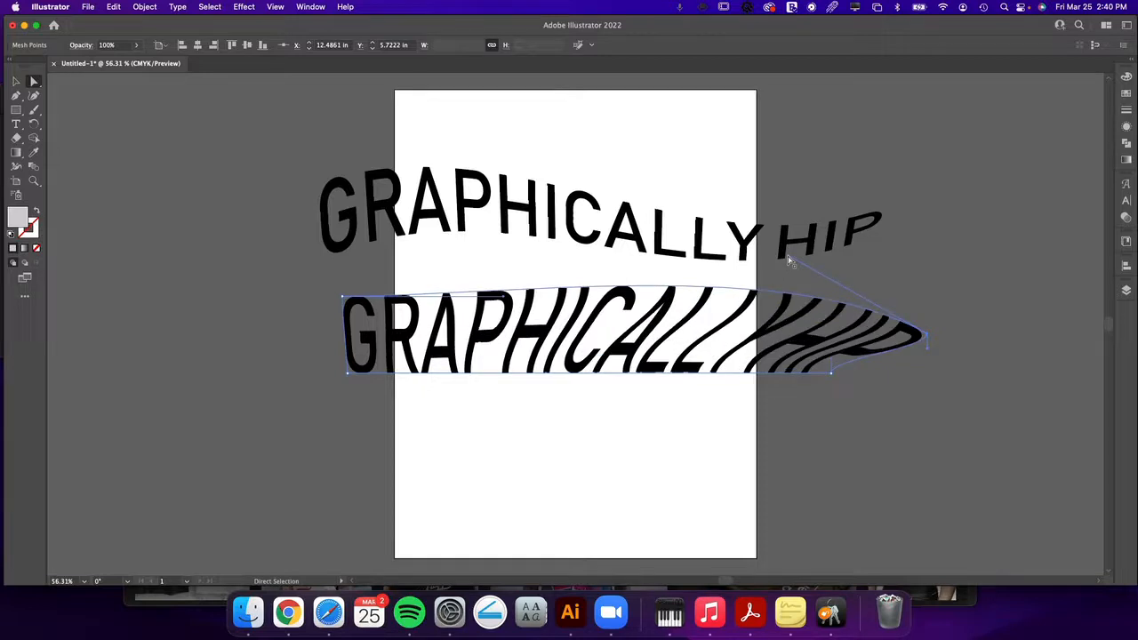
# Undo all reshaping of the second text's mesh and the 1-row, 1-column envelope itself, restoring the plain editable text
pyautogui.click(832, 374)
pyautogui.moveTo(833, 364); pyautogui.dragTo(773, 328)
pyautogui.press('v')
pyautogui.press('super+z')
pyautogui.press('super+z')
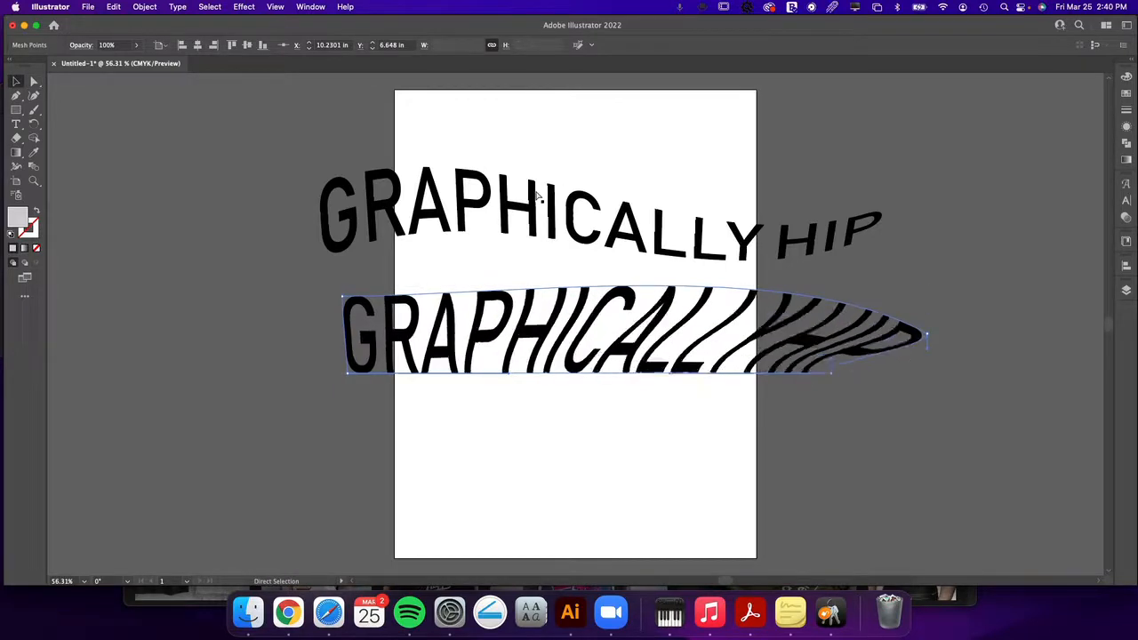
pyautogui.press('super+z')
pyautogui.press('super+z')
pyautogui.press('super+z')
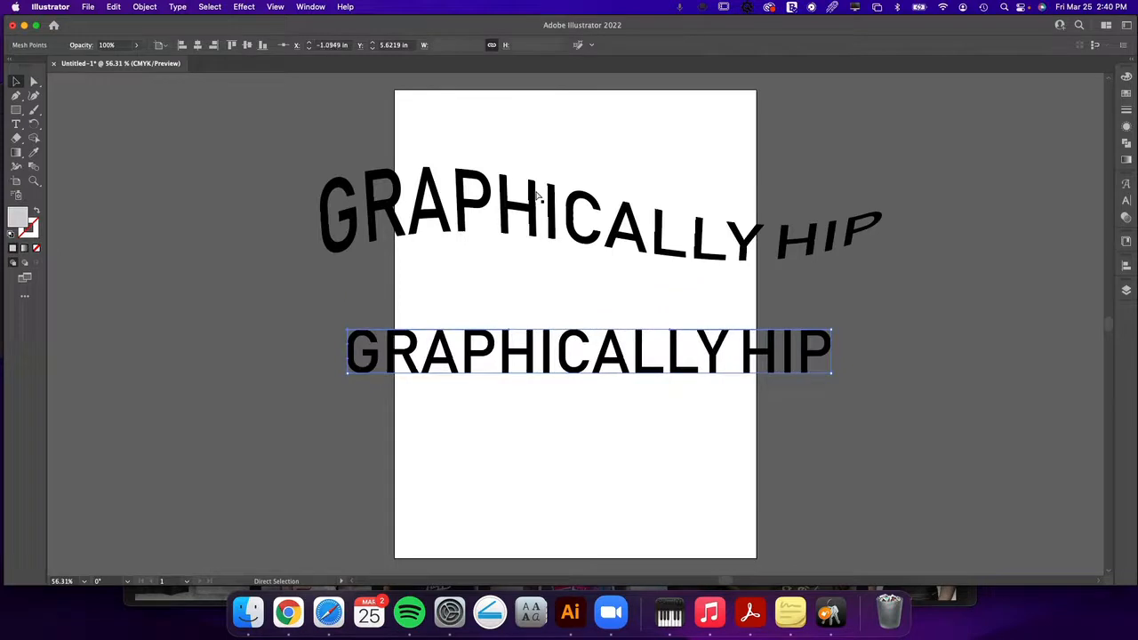
pyautogui.press('super+z')
pyautogui.press('v')
# Apply an Envelope Distort mesh with 2 rows and 2 columns to the second GRAPHICALLY HIP text
pyautogui.click(145, 7)
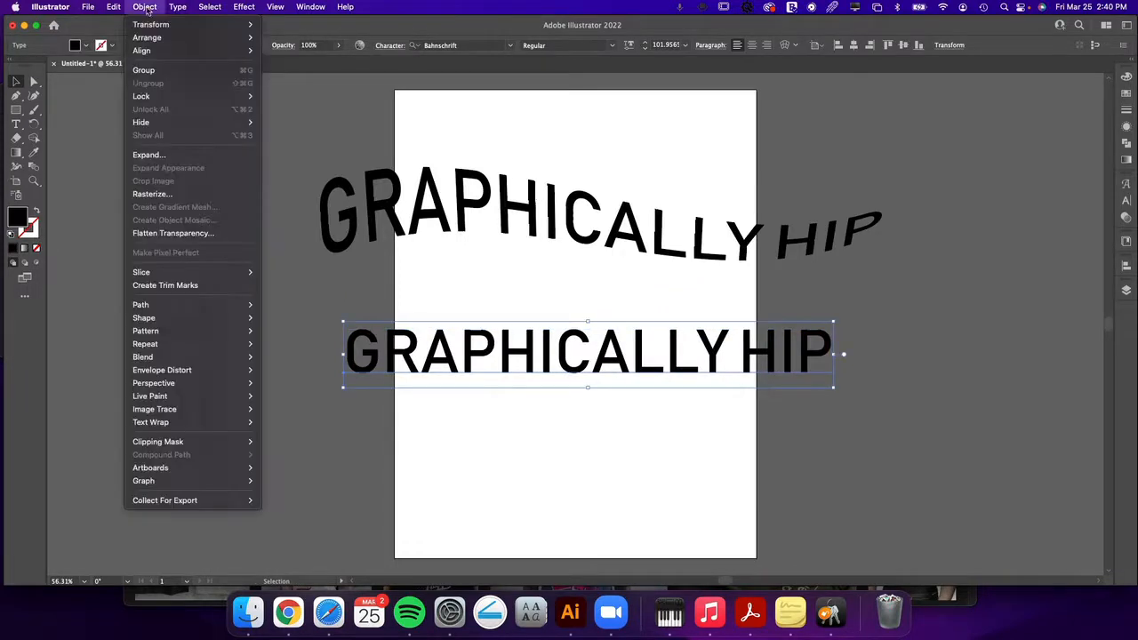
pyautogui.moveTo(201, 370)
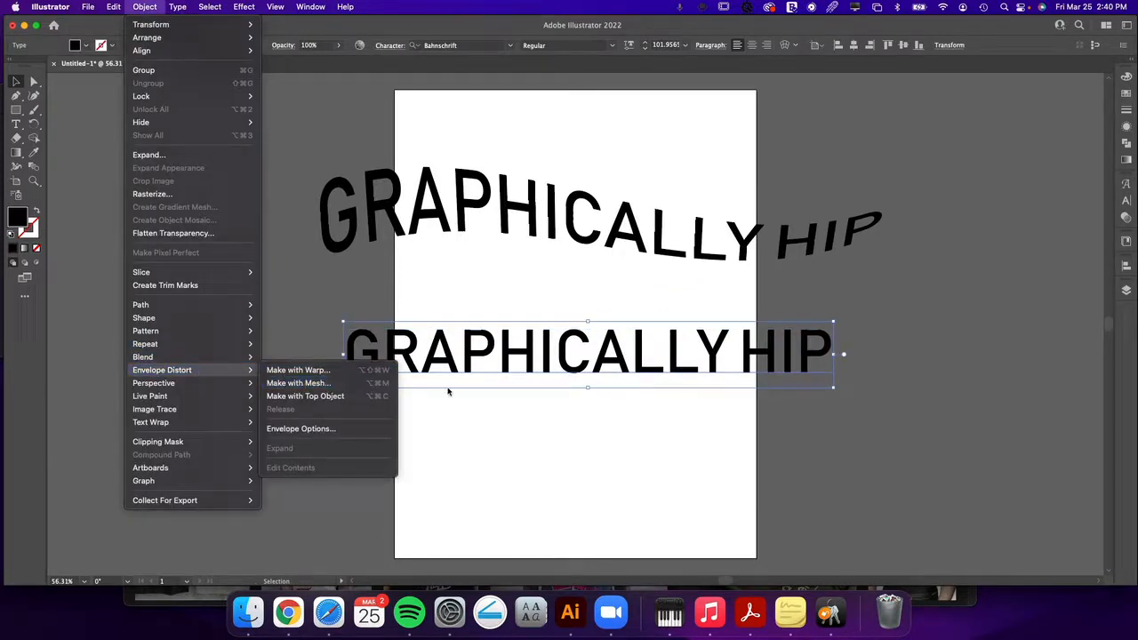
pyautogui.click(380, 384)
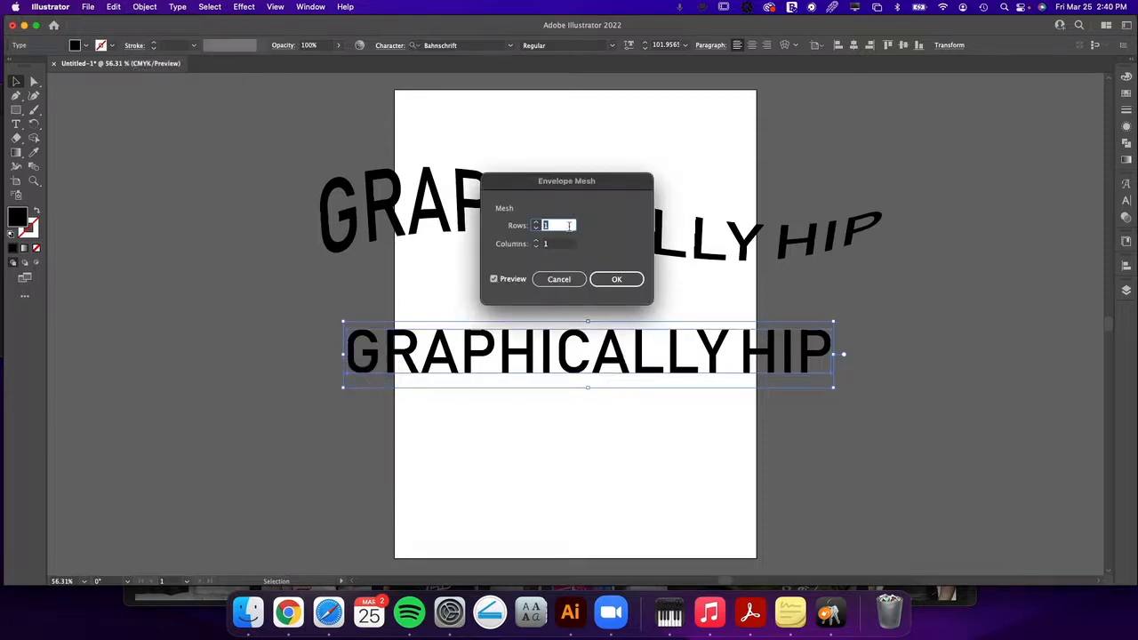
pyautogui.write('2')
pyautogui.press('Tab')
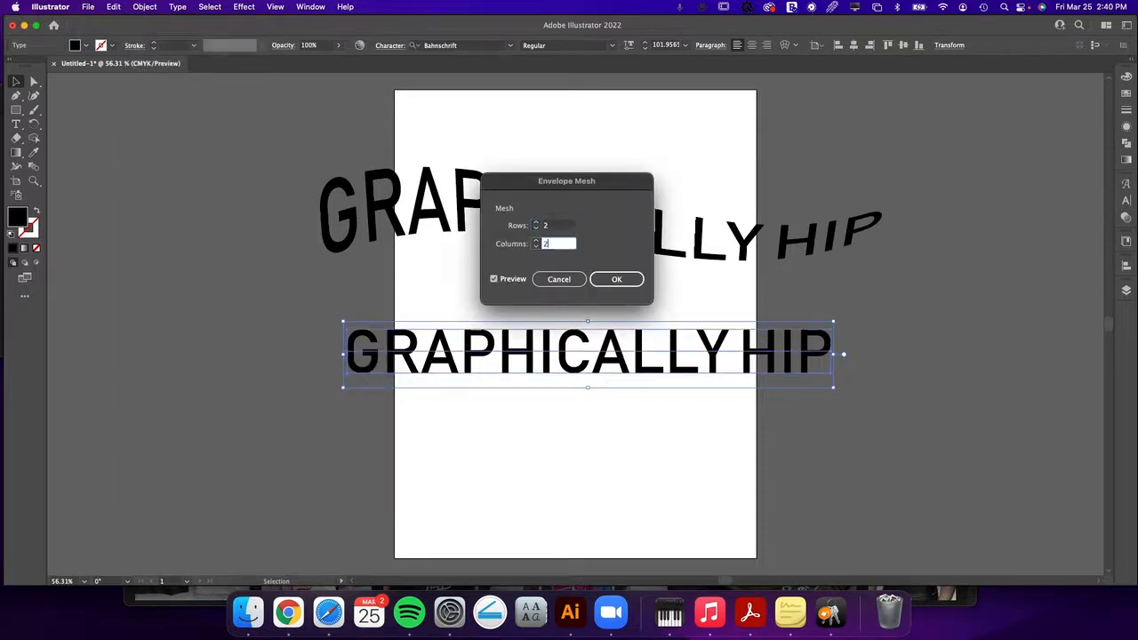
pyautogui.press('Return')
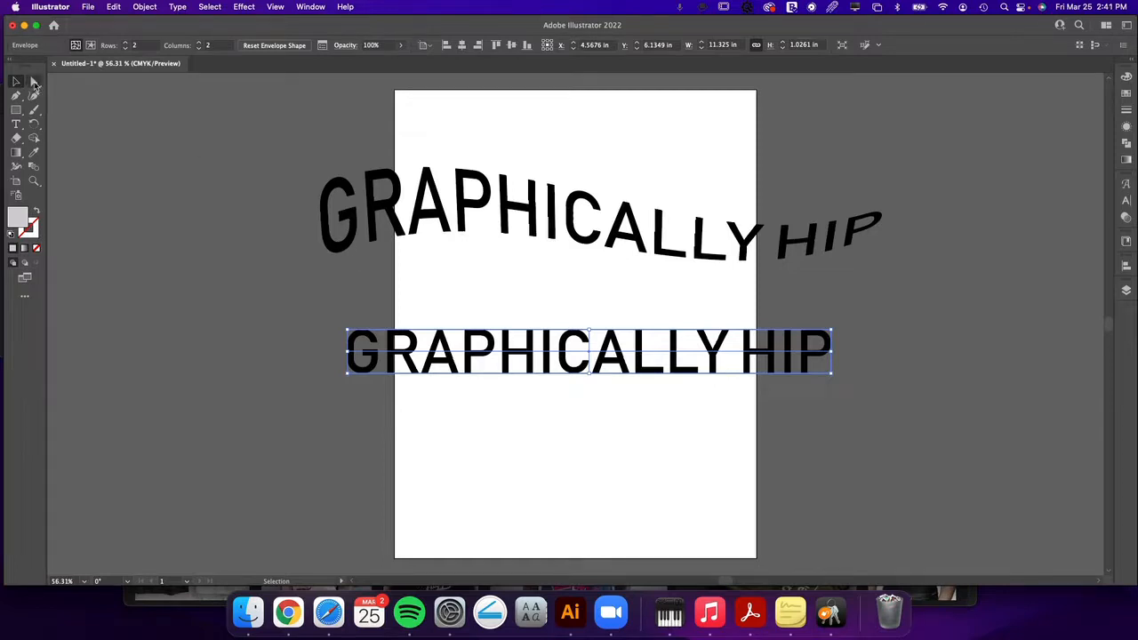
# Reshape the mesh by shifting the upper two centre points up and left and pulling the right edge's points outward
pyautogui.press('a')
pyautogui.moveTo(589, 330); pyautogui.dragTo(555, 300)
pyautogui.moveTo(589, 351); pyautogui.dragTo(569, 333)
pyautogui.moveTo(590, 374); pyautogui.dragTo(584, 376)
pyautogui.moveTo(832, 336); pyautogui.dragTo(934, 350)
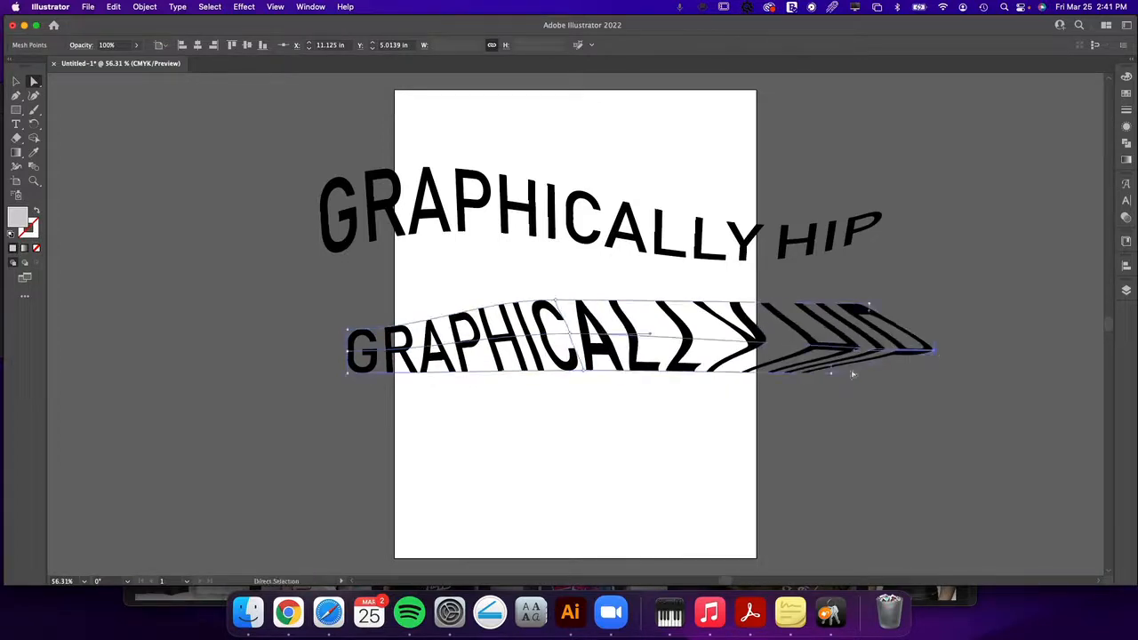
pyautogui.moveTo(831, 374); pyautogui.dragTo(936, 418)
# Spread the mesh's left edge by pulling its two corners and middle point outward into a gentle bulge
pyautogui.moveTo(342, 335); pyautogui.dragTo(286, 297)
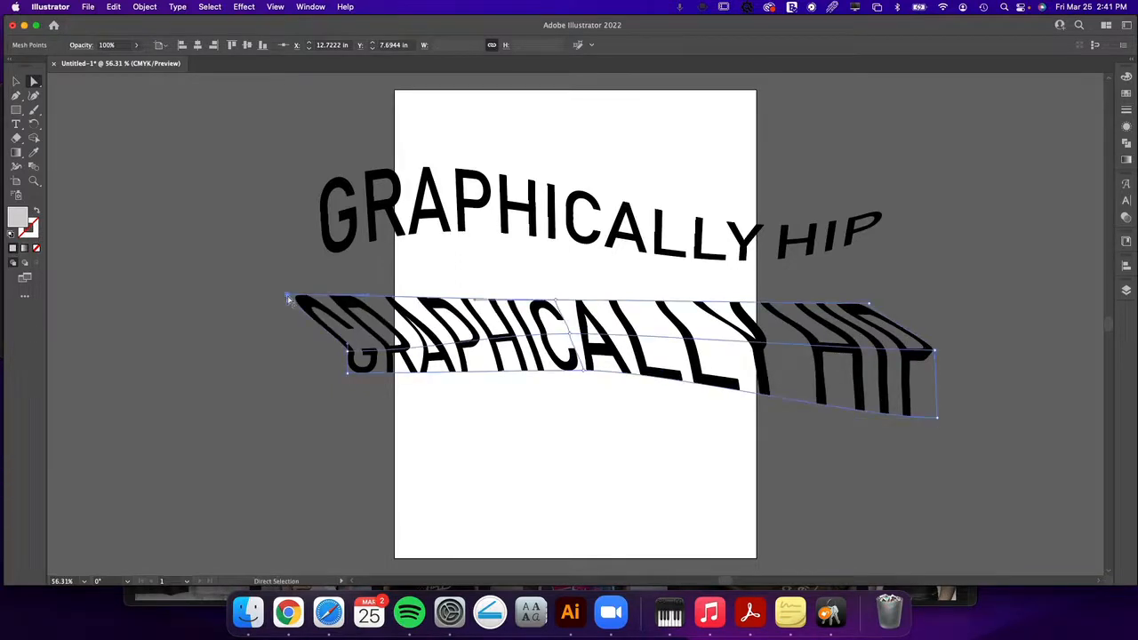
pyautogui.moveTo(347, 374); pyautogui.dragTo(304, 413)
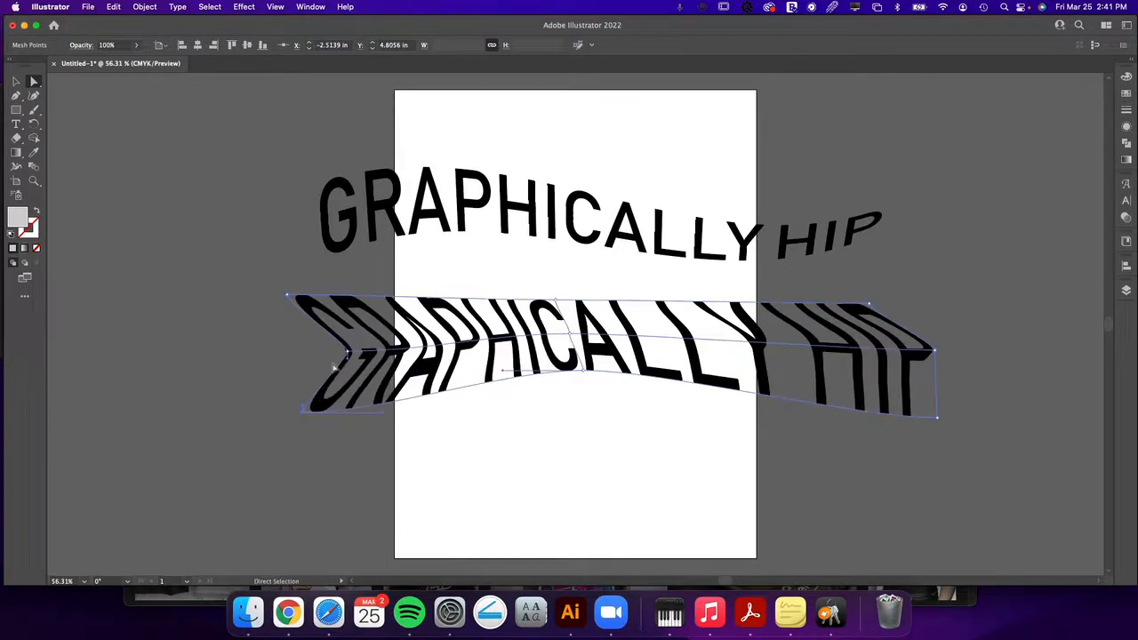
pyautogui.moveTo(347, 350); pyautogui.dragTo(247, 355)
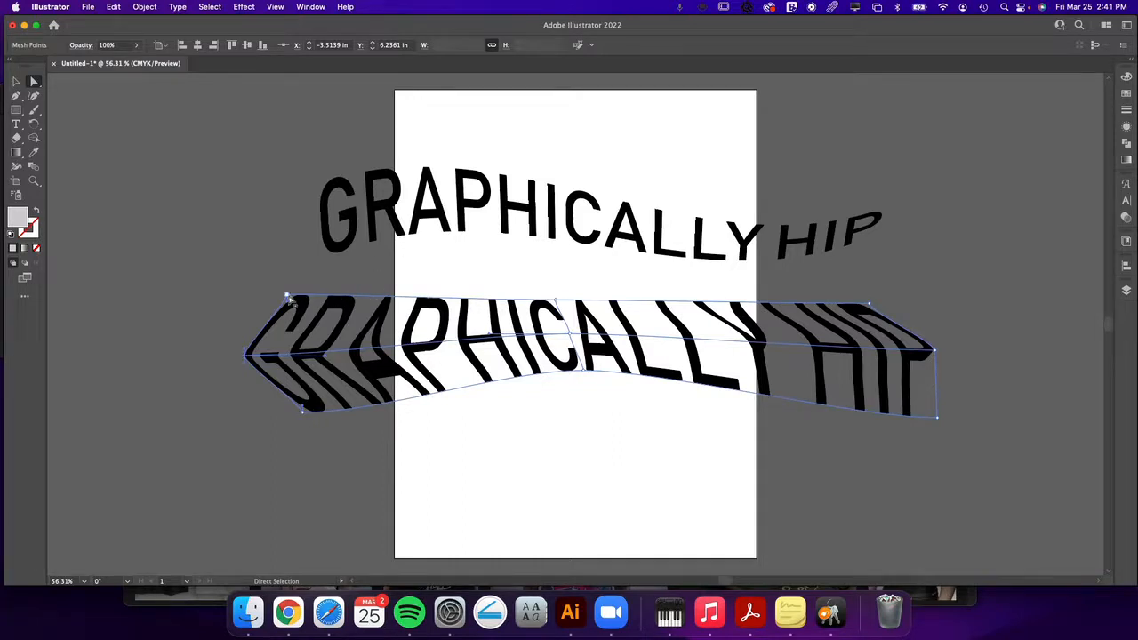
pyautogui.moveTo(287, 295); pyautogui.dragTo(311, 304)
pyautogui.moveTo(245, 355); pyautogui.dragTo(290, 356)
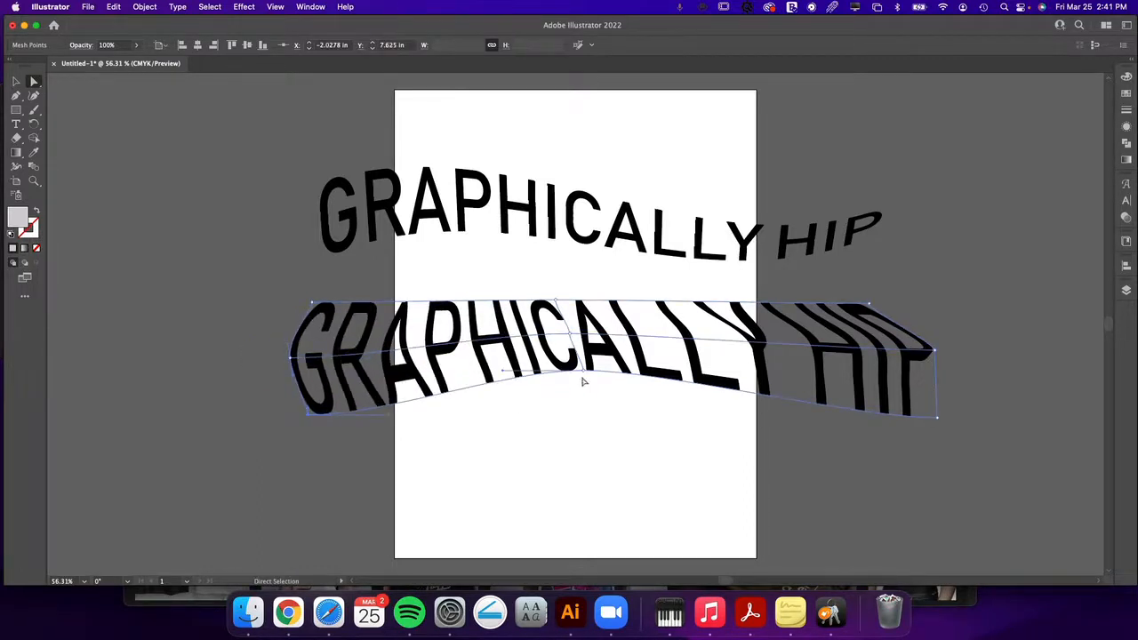
# Lower the mesh's bottom-centre point, bend the middle row into an S-curve and pull the upper-right corner outward
pyautogui.moveTo(585, 375); pyautogui.dragTo(587, 404)
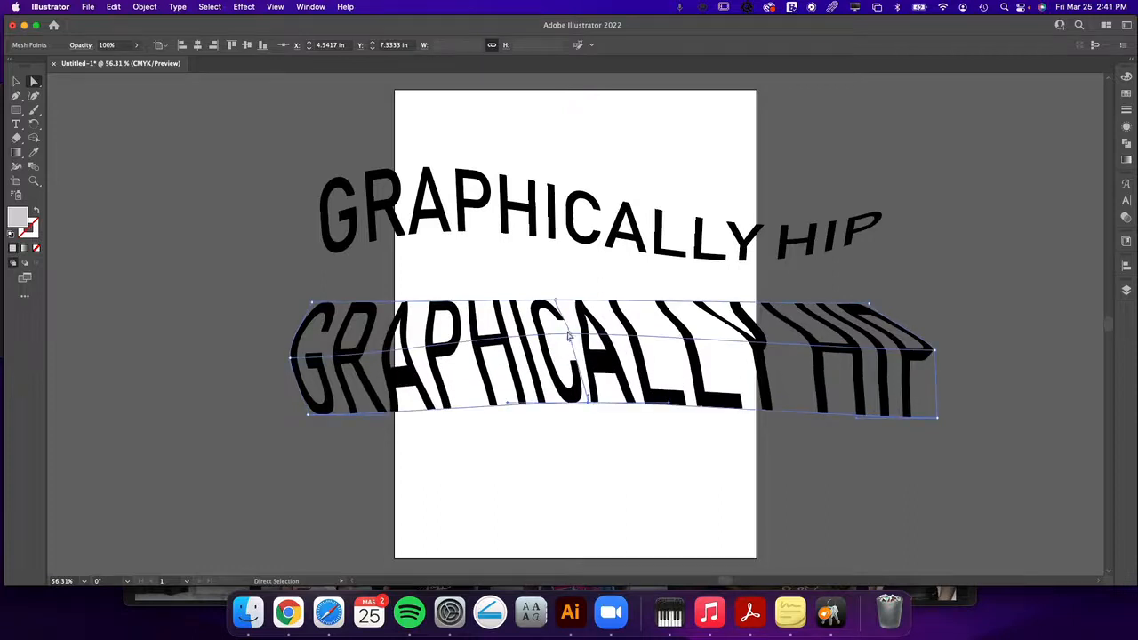
pyautogui.moveTo(570, 336)
pyautogui.mouseDown()
pyautogui.moveTo(604, 363)
pyautogui.moveTo(574, 354)
pyautogui.moveTo(565, 329)
pyautogui.mouseUp()
pyautogui.moveTo(656, 359); pyautogui.dragTo(665, 398)
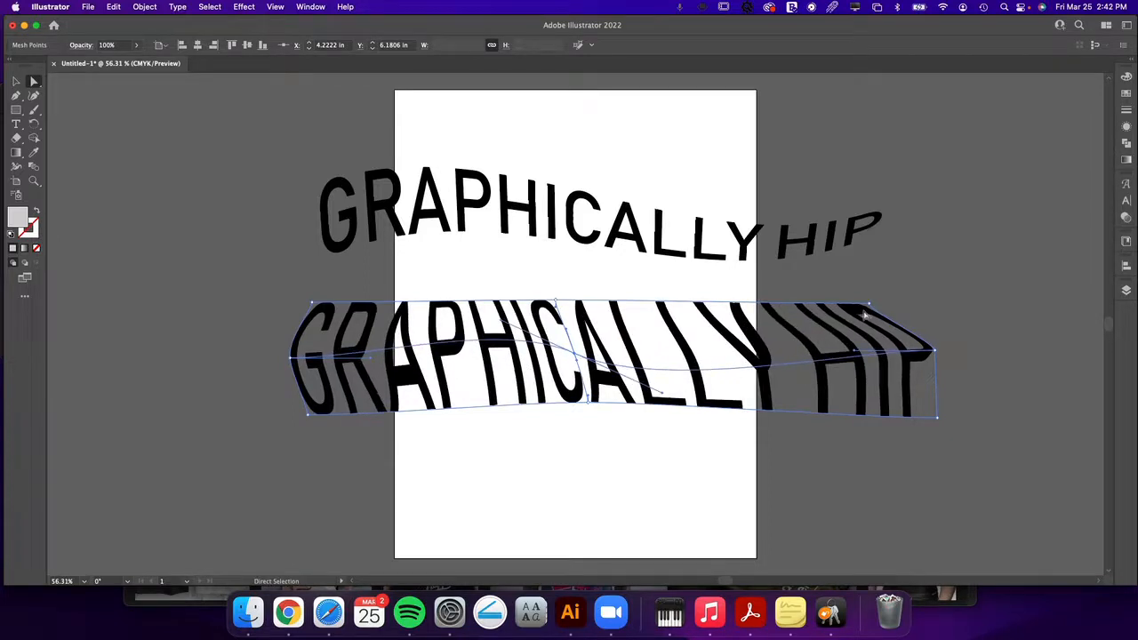
pyautogui.moveTo(868, 305); pyautogui.dragTo(899, 304)
pyautogui.press('v')
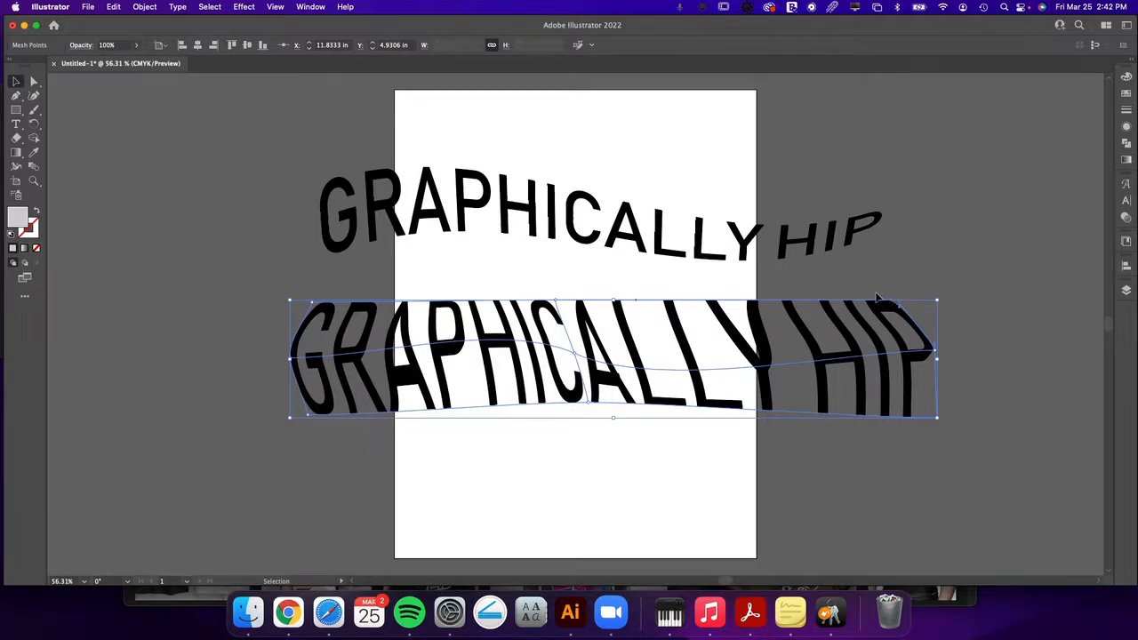
# Try to recolour the mesh-distorted text by setting magenta to 53% before the envelope is expanded
pyautogui.click(1125, 78)
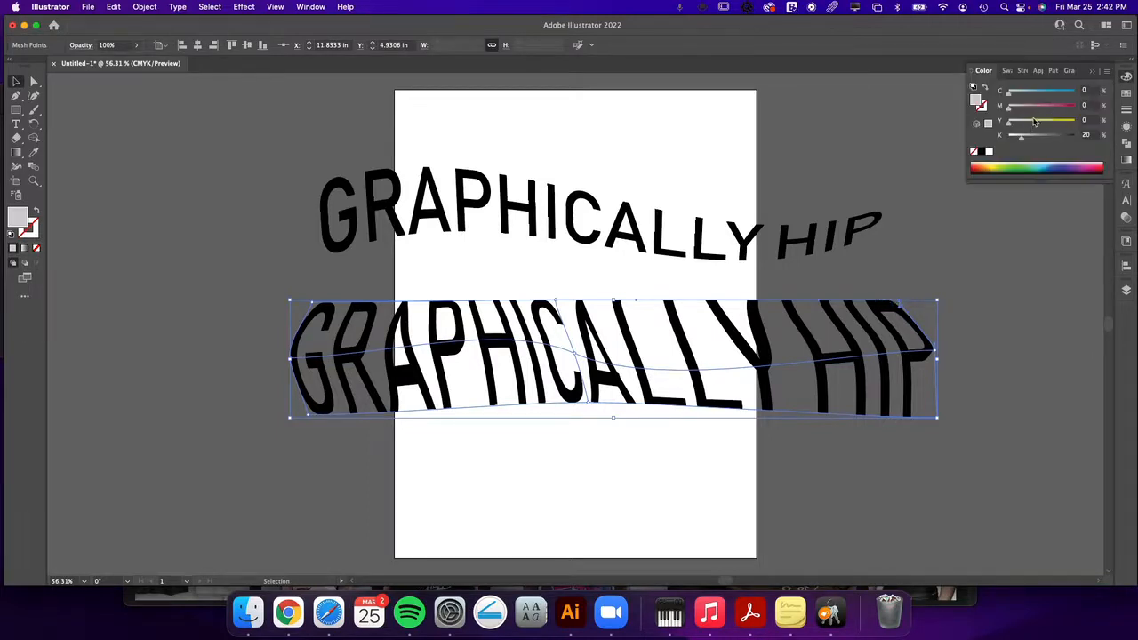
pyautogui.click(1044, 107)
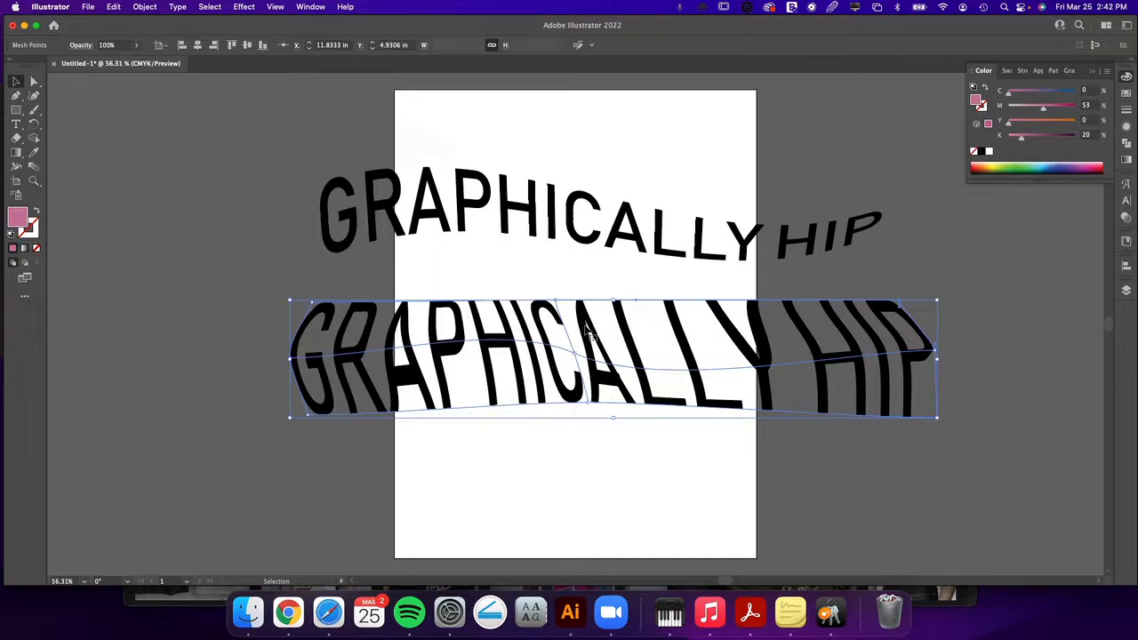
# Expand the second text's envelope into outlines and unite the overlapping letter pieces with Pathfinder
pyautogui.click(146, 8)
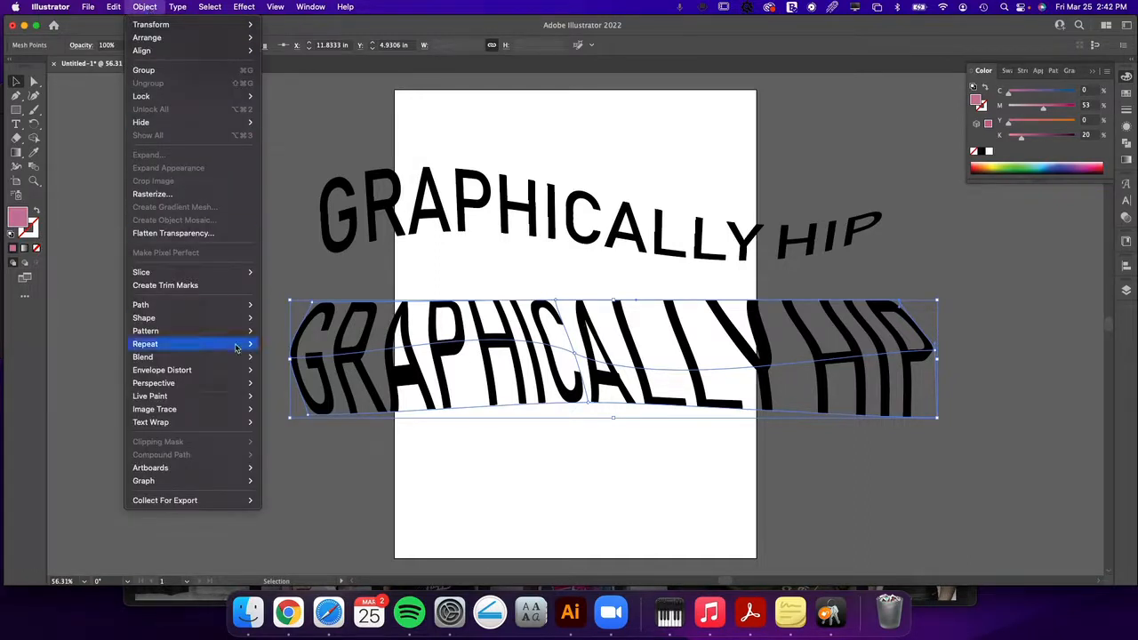
pyautogui.moveTo(231, 370)
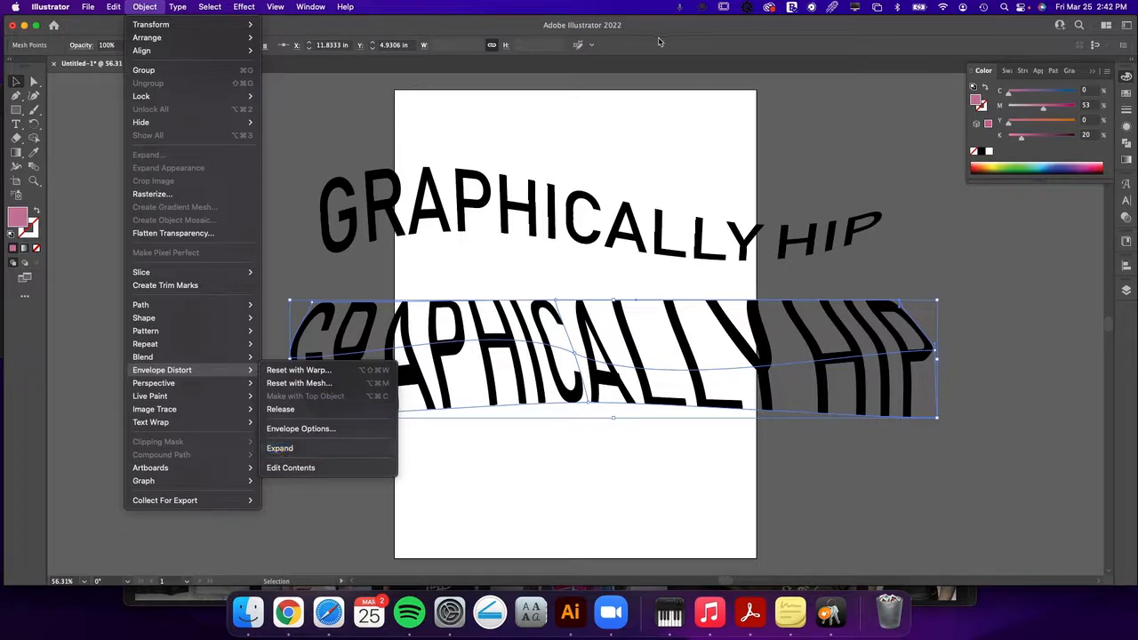
pyautogui.click(289, 449)
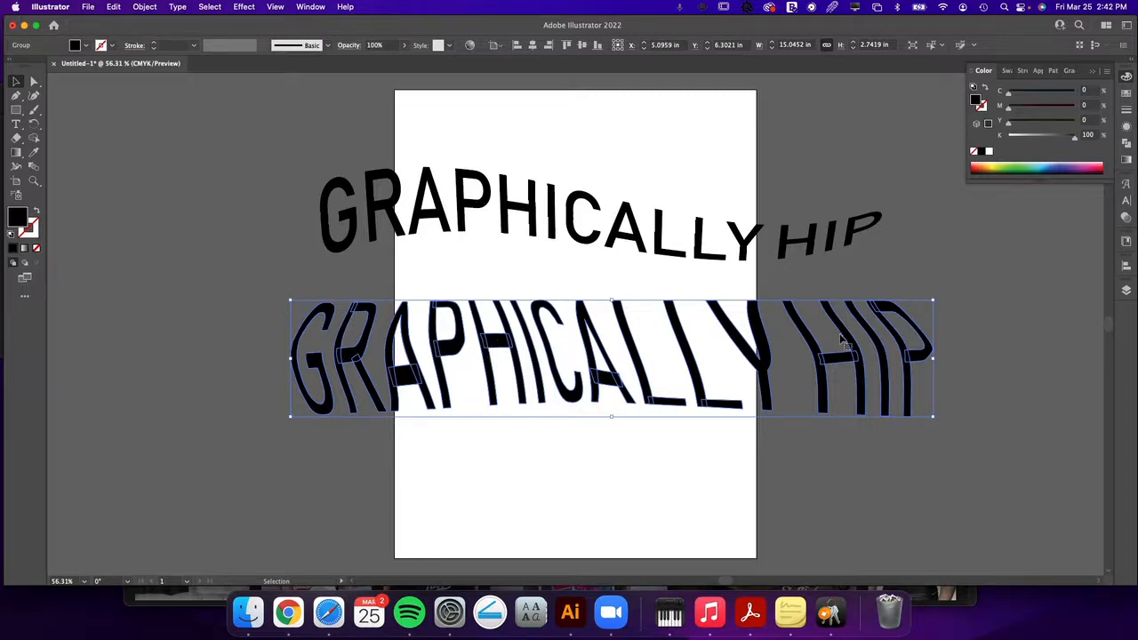
pyautogui.click(1127, 144)
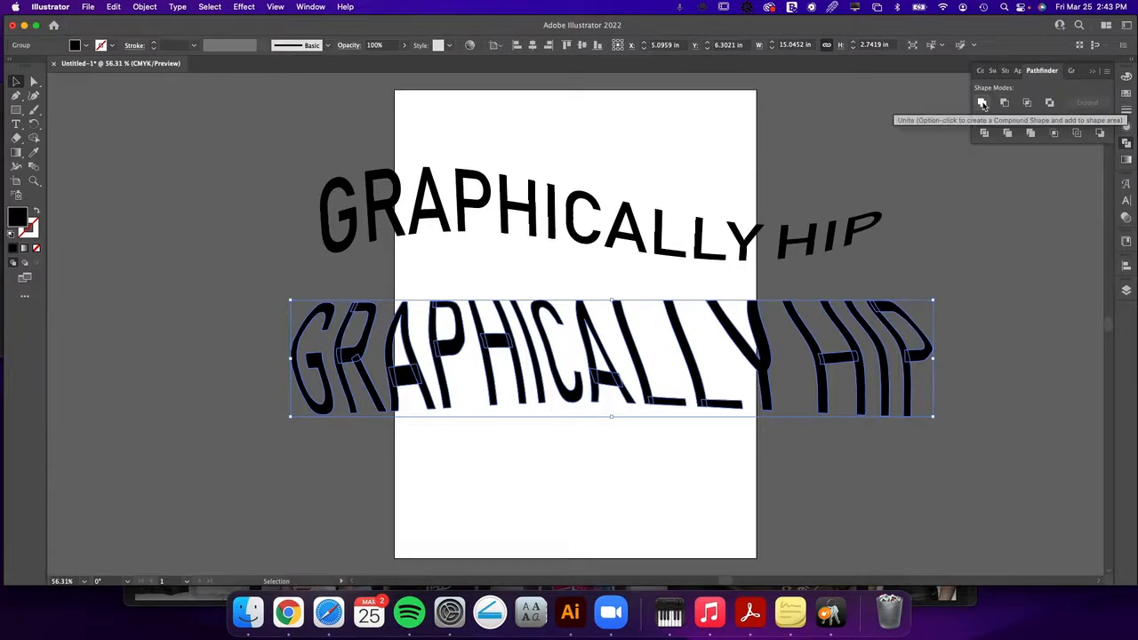
pyautogui.click(982, 103)
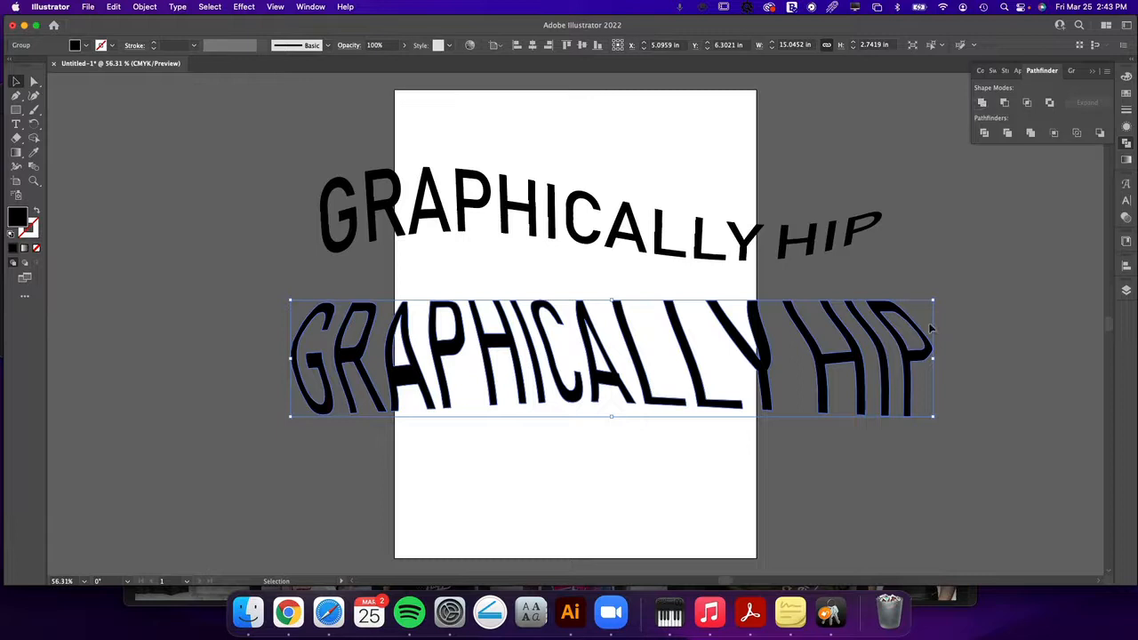
# Fill the united lettering with pink using 58% magenta and 6% black
pyautogui.click(1126, 78)
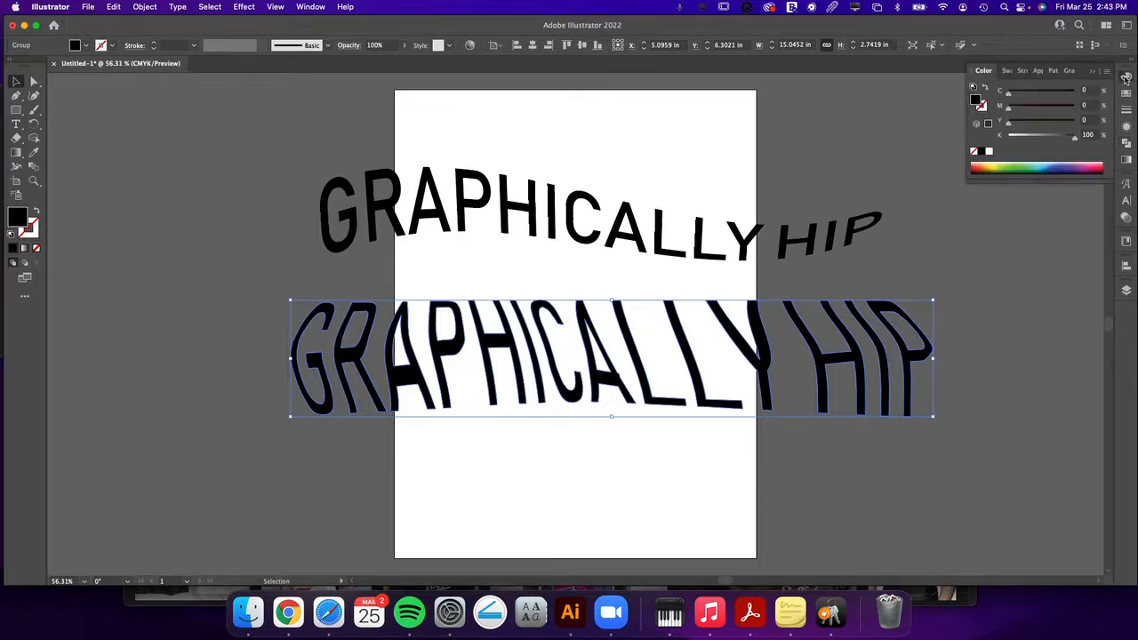
pyautogui.click(1046, 106)
pyautogui.moveTo(1074, 135); pyautogui.dragTo(1012, 138)
pyautogui.click(955, 229)
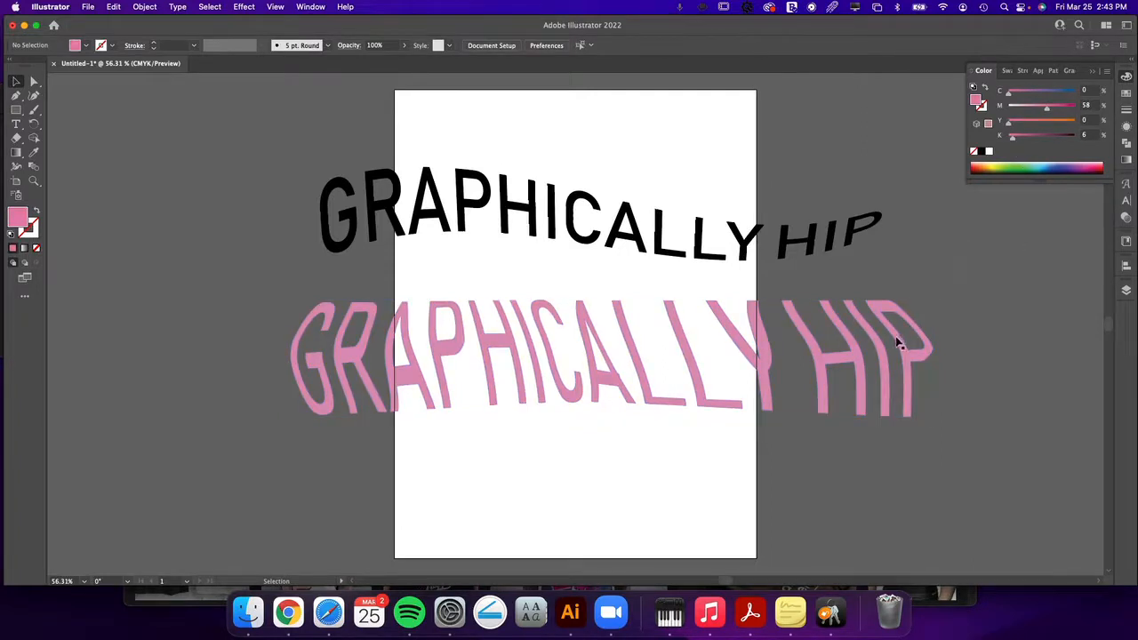
# Recolour the united lettering orange by setting yellow to 100% and magenta to 35%
pyautogui.click(898, 342)
pyautogui.moveTo(1009, 127); pyautogui.dragTo(1031, 108)
pyautogui.click(956, 220)
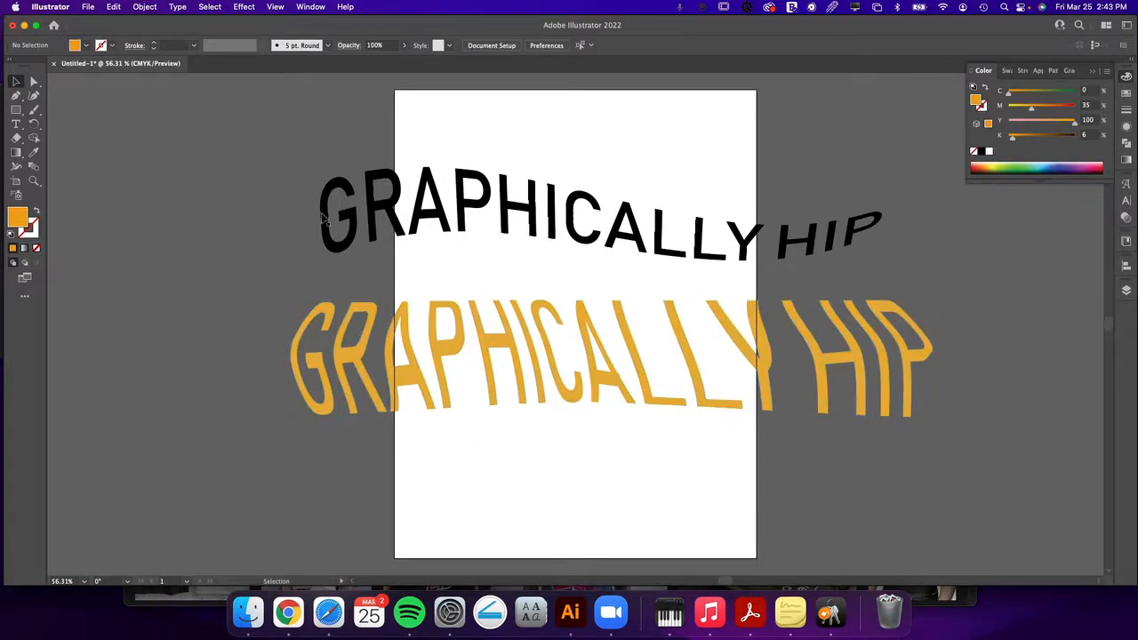
pyautogui.click(480, 201)
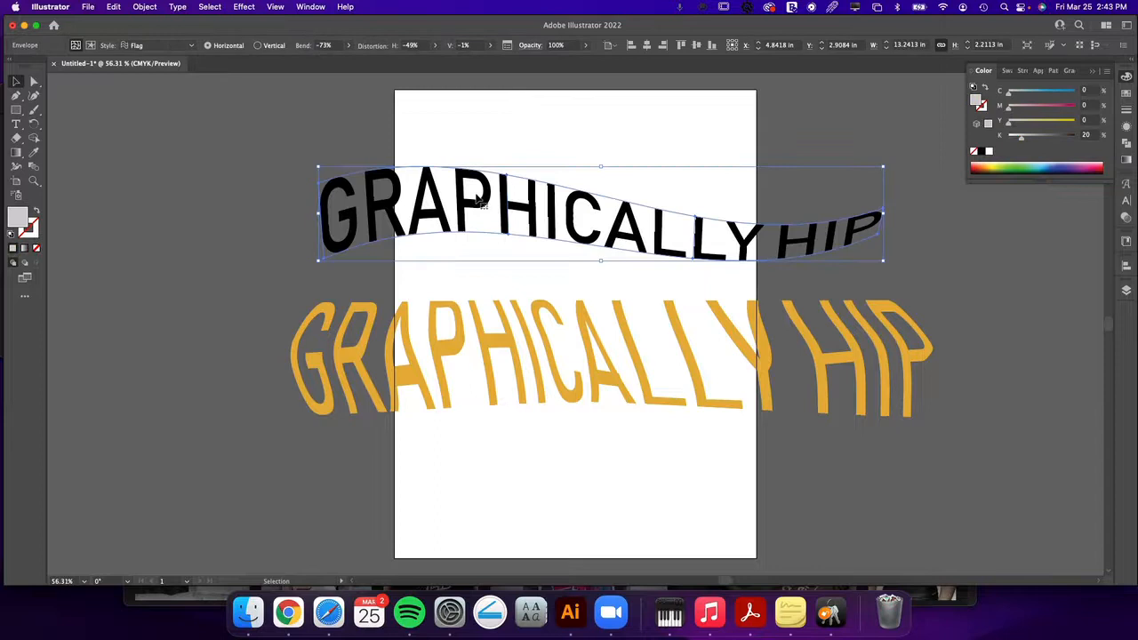
pyautogui.keyDown('shift'); pyautogui.click(485, 342); pyautogui.keyUp('shift')
pyautogui.click(682, 169)
# Draw an upright five-pointed star about 6.75 in wide in the empty space above the artboard and move it closer to the artboard
pyautogui.moveTo(809, 159); pyautogui.dragTo(773, 434)
pyautogui.moveTo(635, 232); pyautogui.dragTo(658, 380)
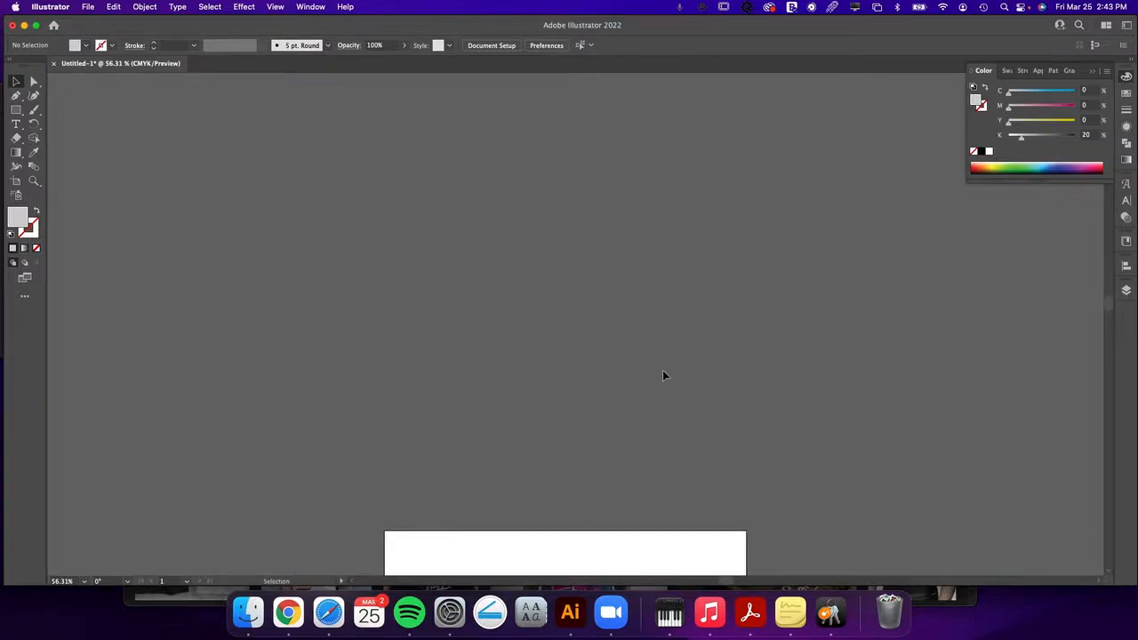
pyautogui.click(34, 167)
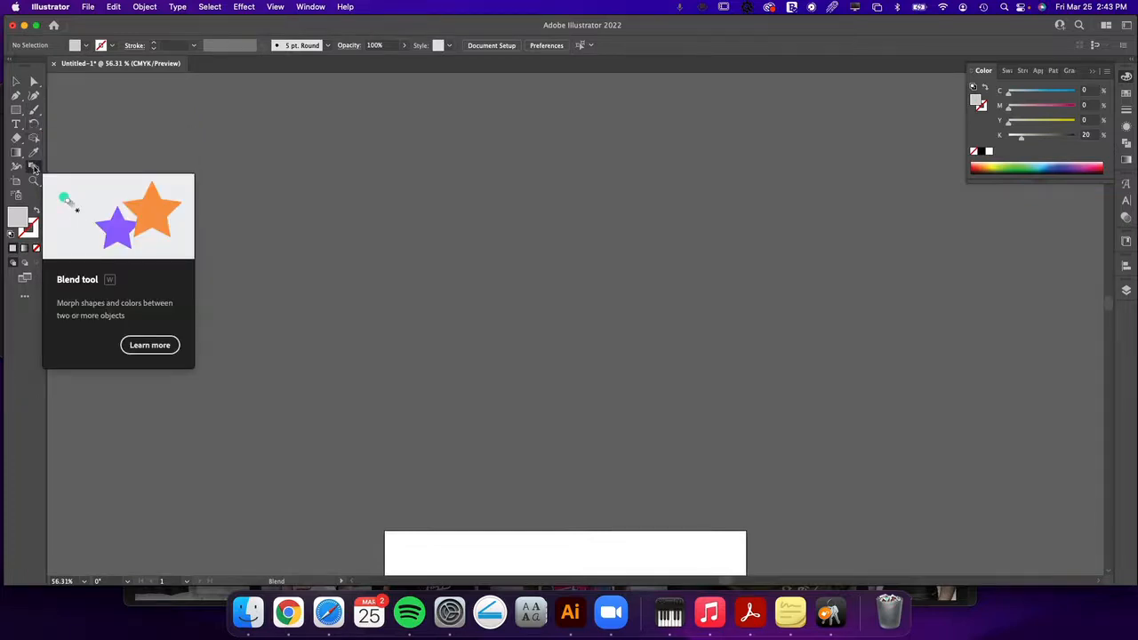
pyautogui.click(16, 109)
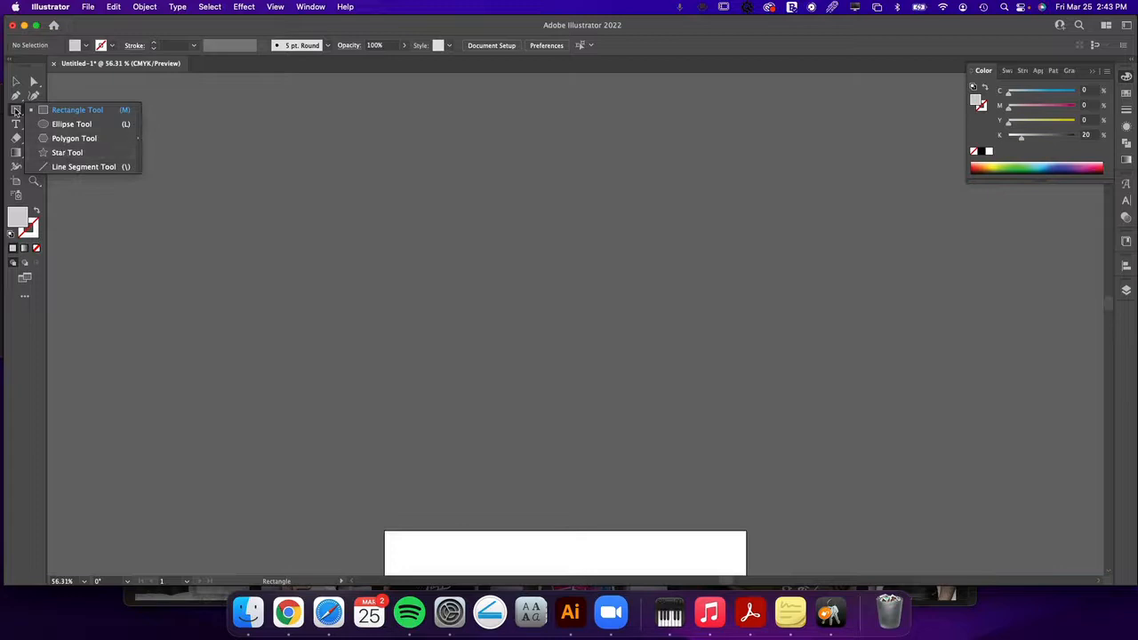
pyautogui.click(69, 152)
pyautogui.moveTo(451, 245); pyautogui.dragTo(368, 365)
pyautogui.press('shift')
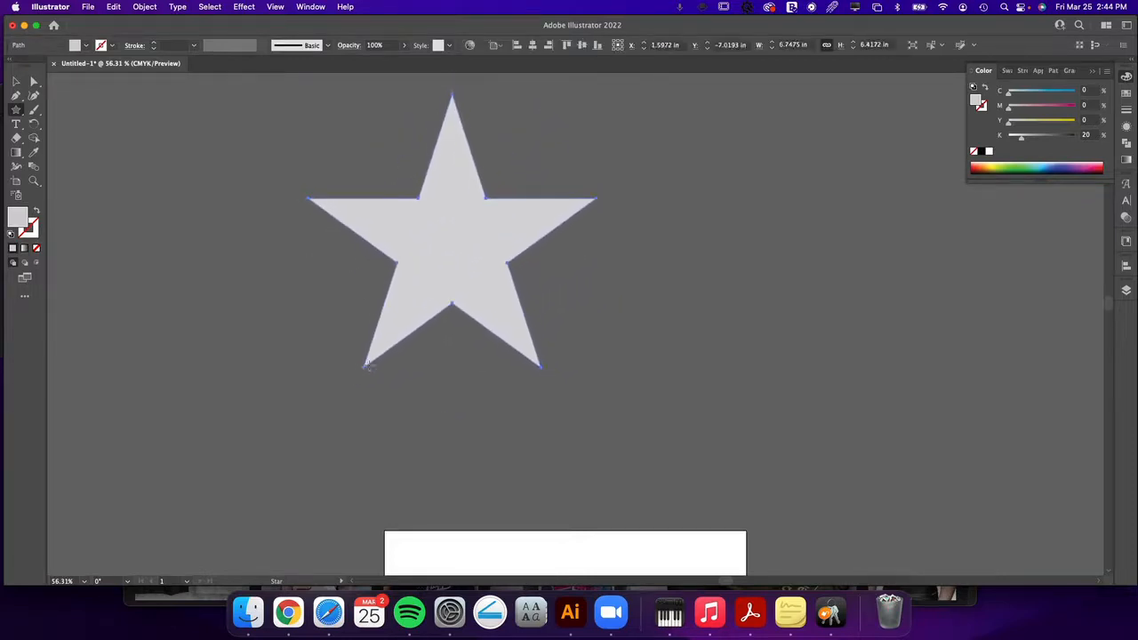
pyautogui.press('v')
pyautogui.moveTo(477, 257); pyautogui.dragTo(550, 359)
# Swap the star's fill and stroke so only its outline is coloured, and set the stroke weight to 8 pt
pyautogui.click(37, 213)
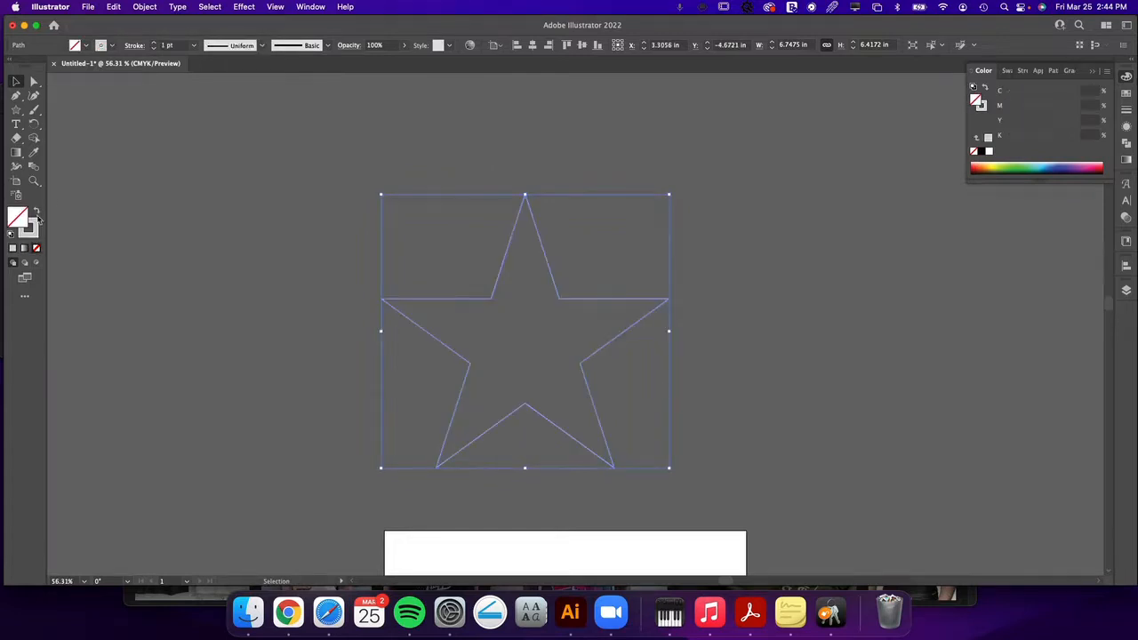
pyautogui.click(30, 227)
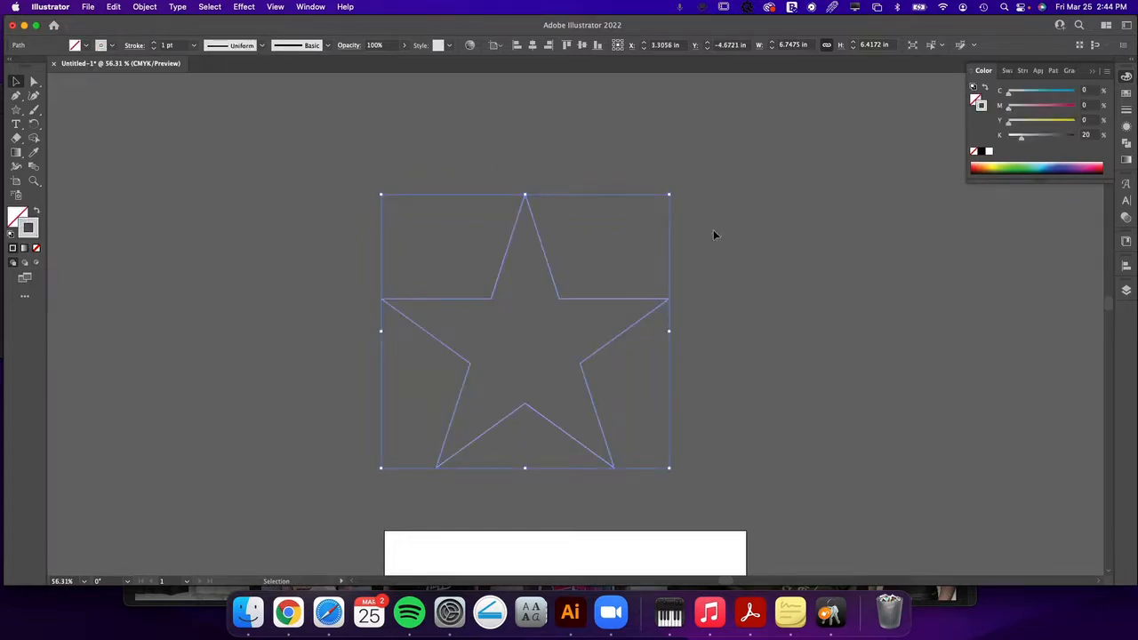
pyautogui.click(1126, 109)
pyautogui.click(1062, 89)
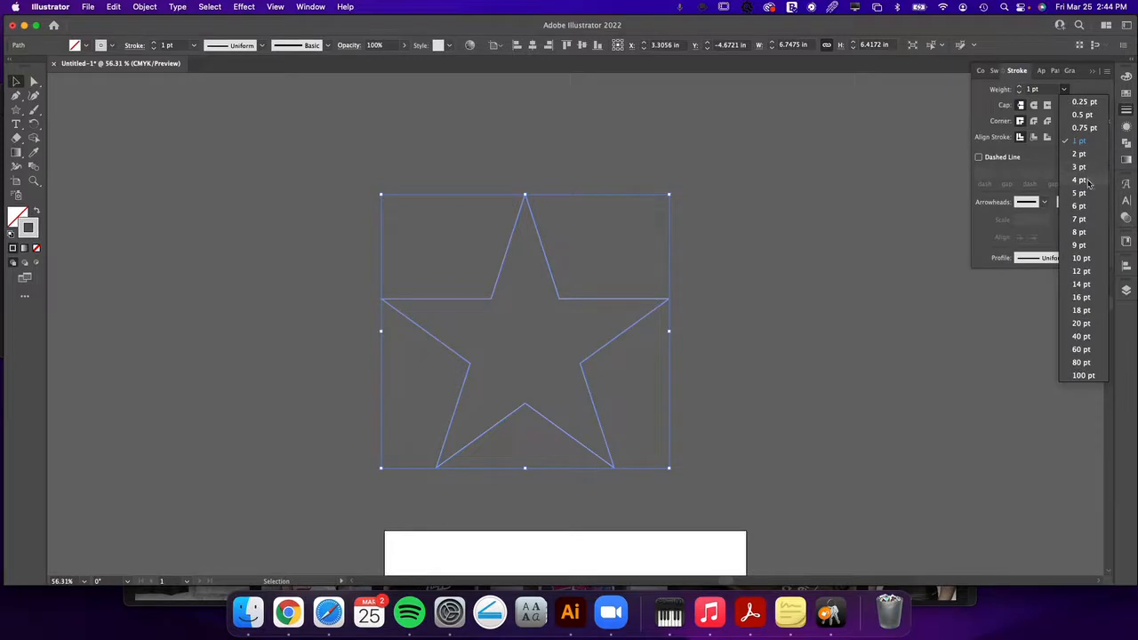
pyautogui.click(1080, 232)
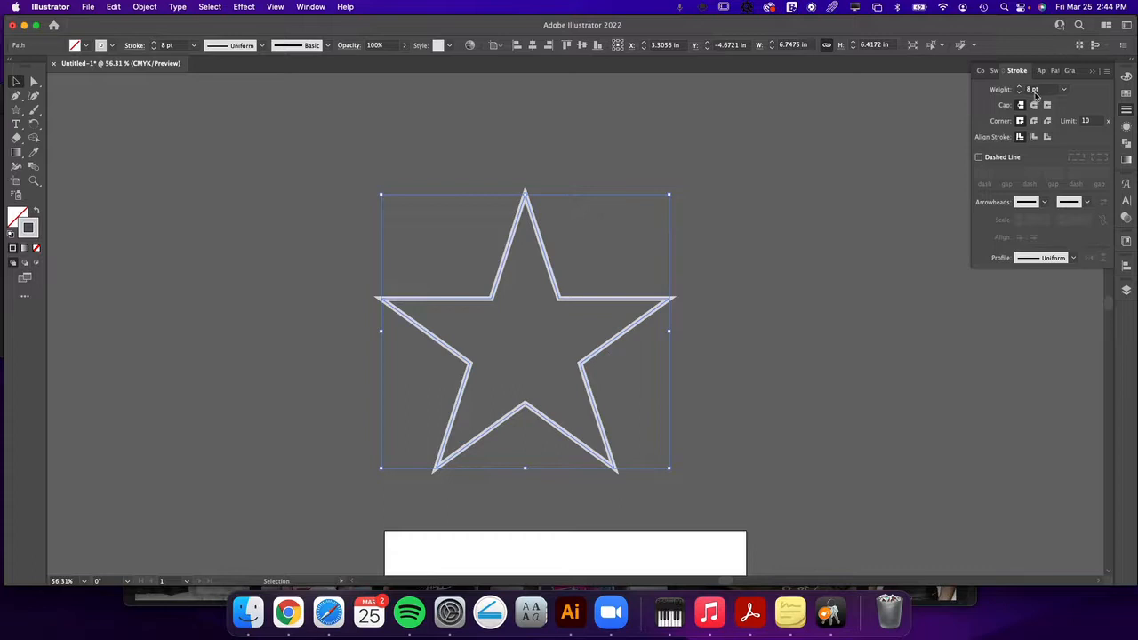
# Open the Fruits and Vegetables gradient swatch library and place it beside the document's swatches
pyautogui.click(1126, 159)
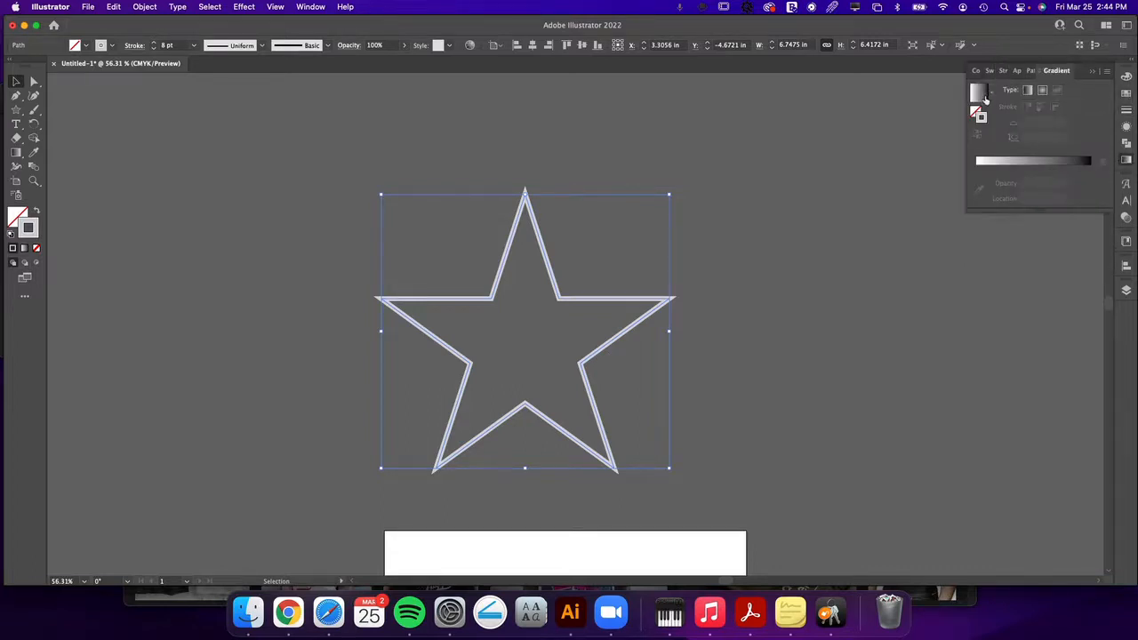
pyautogui.click(1126, 95)
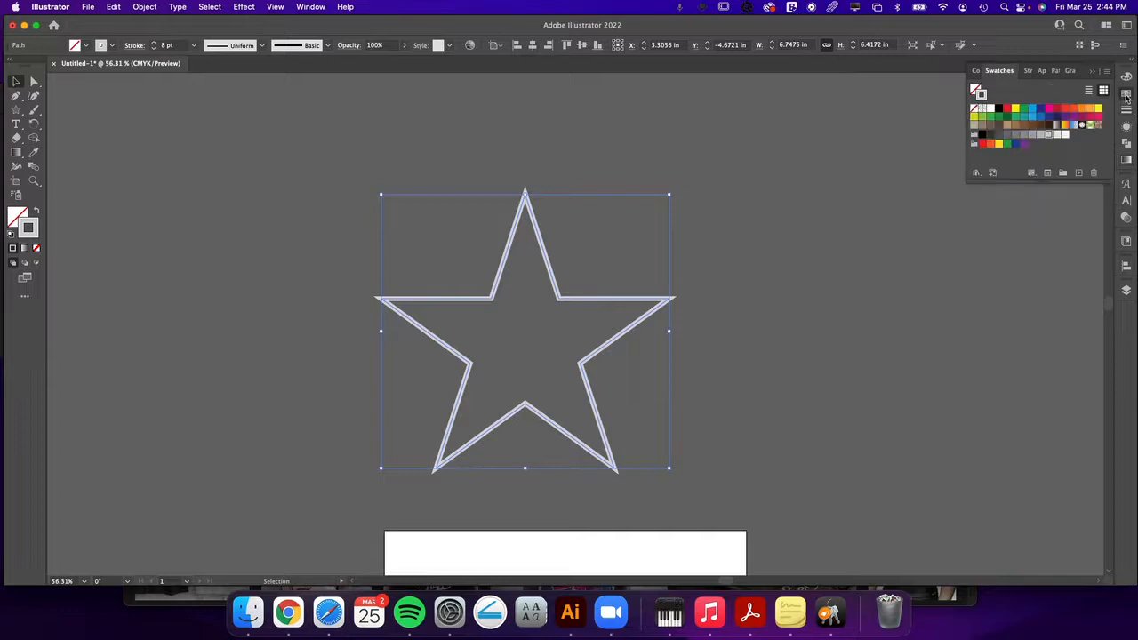
pyautogui.click(1126, 159)
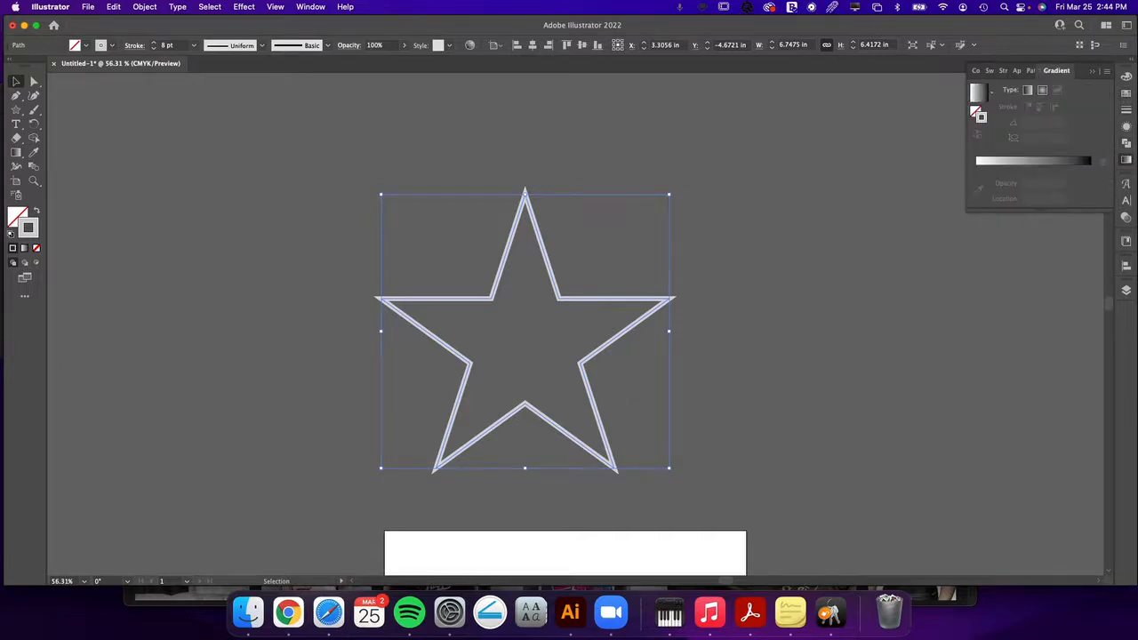
pyautogui.click(1126, 95)
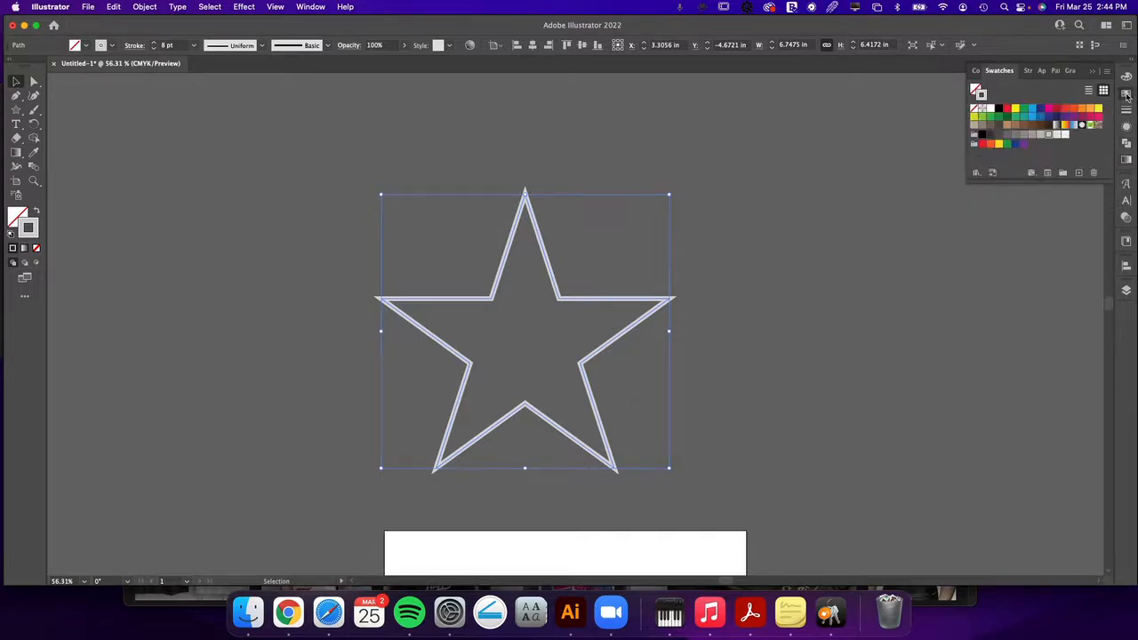
pyautogui.click(975, 173)
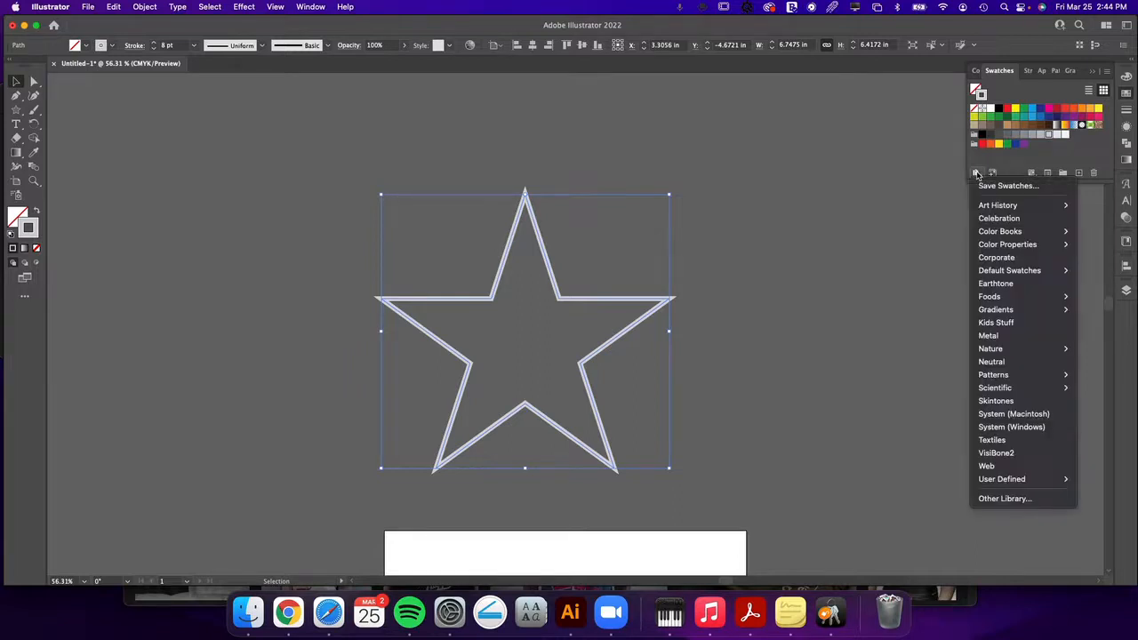
pyautogui.moveTo(996, 313)
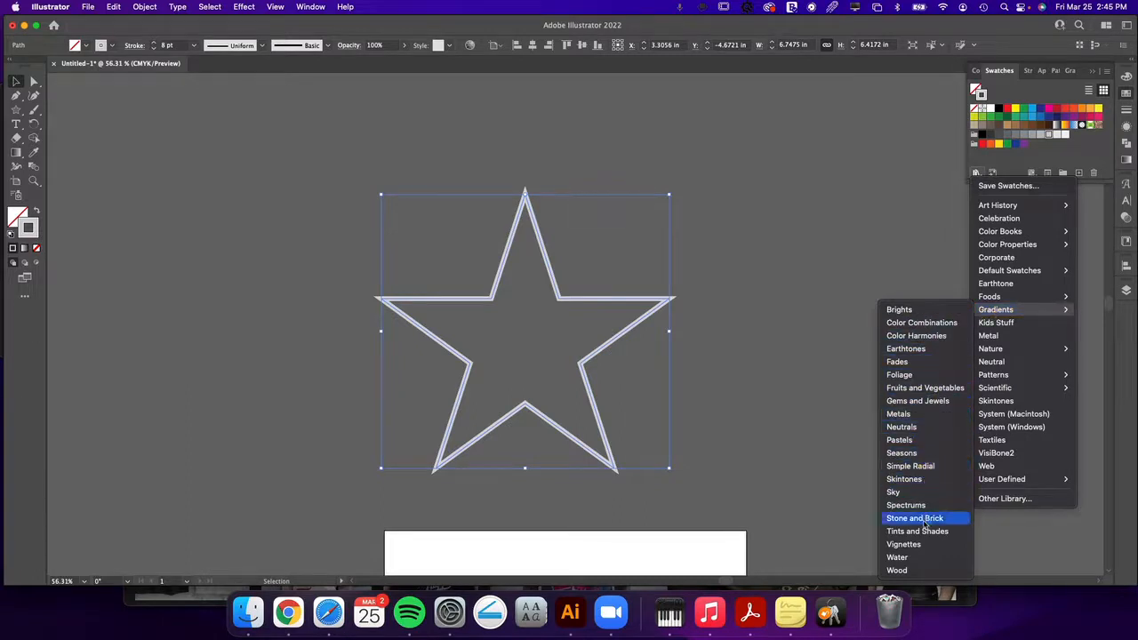
pyautogui.click(921, 390)
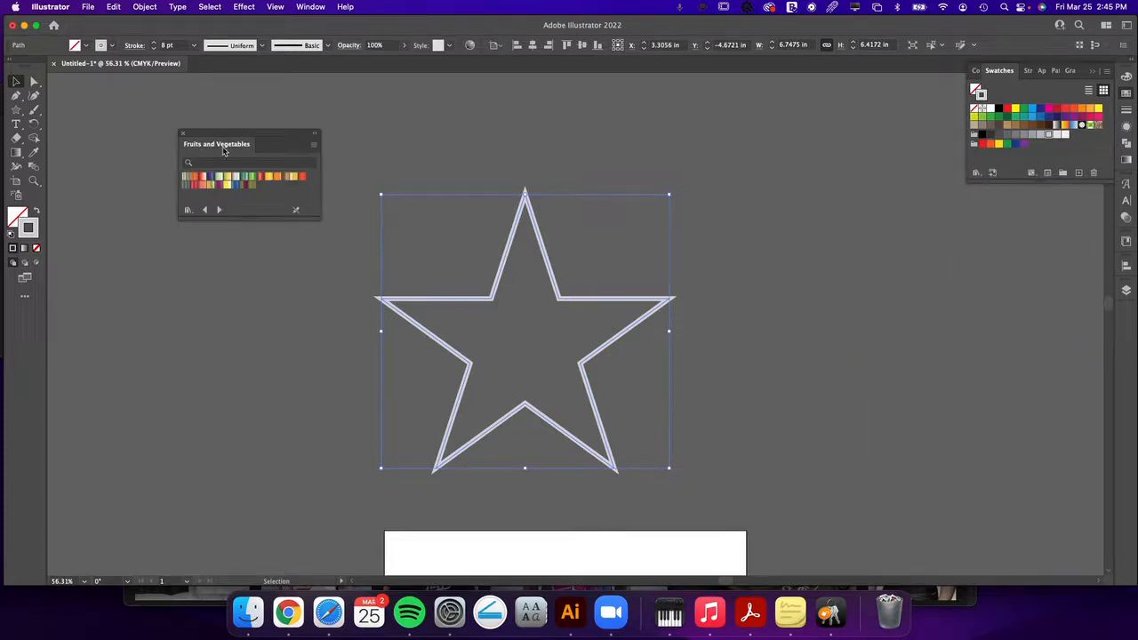
pyautogui.moveTo(233, 135); pyautogui.dragTo(856, 89)
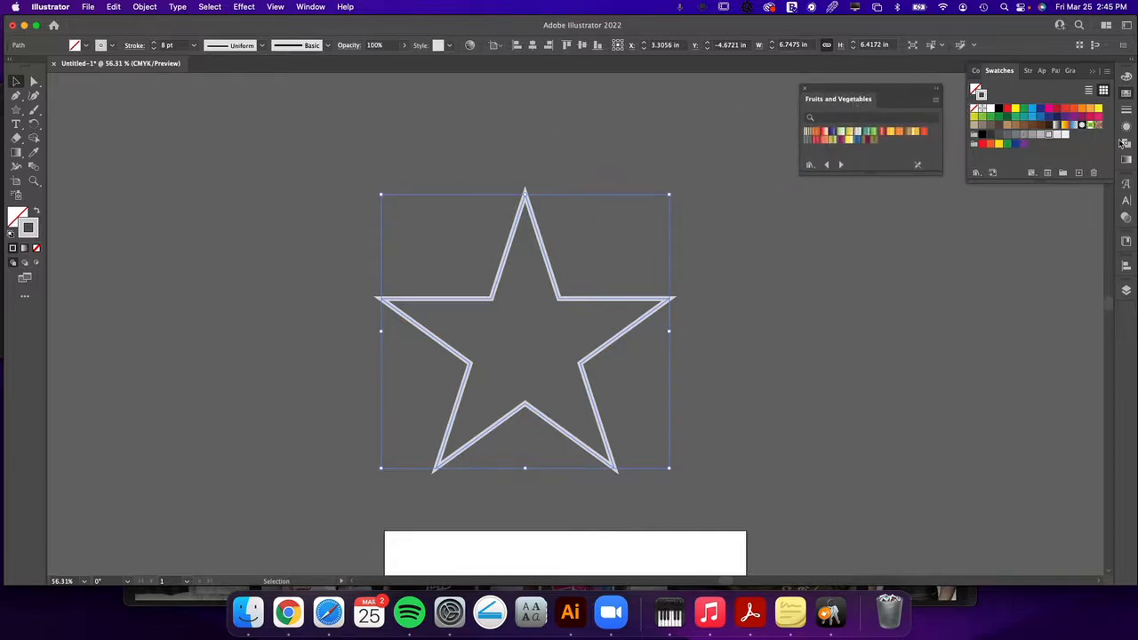
# Open the Spectrums gradient library and apply its bright rainbow gradient to the star's stroke, keeping the star selected
pyautogui.click(976, 173)
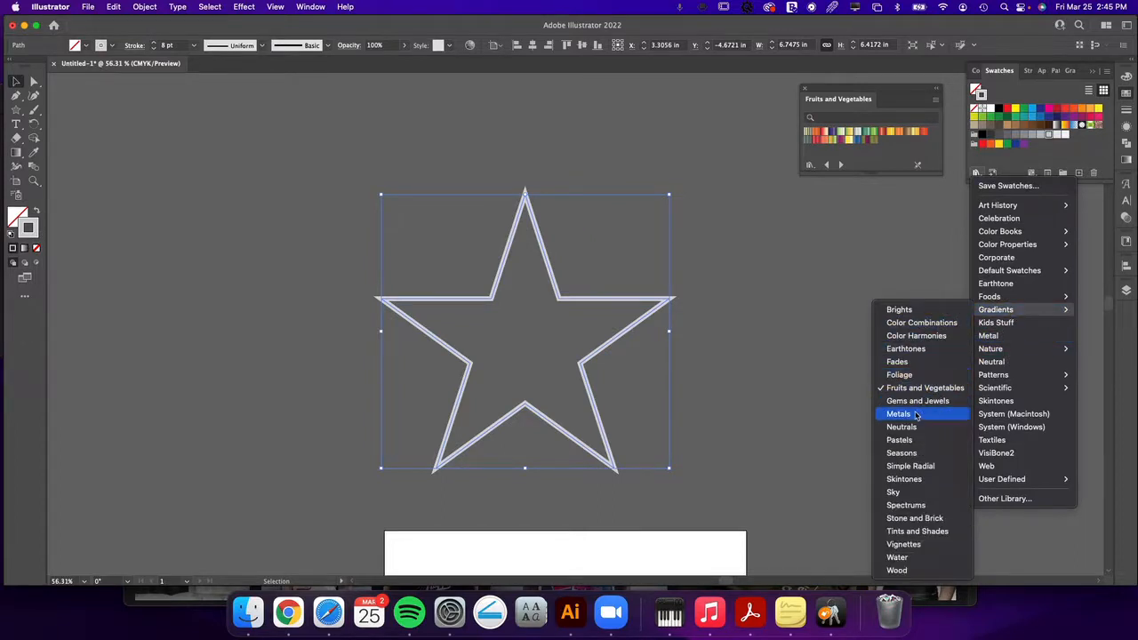
pyautogui.click(932, 506)
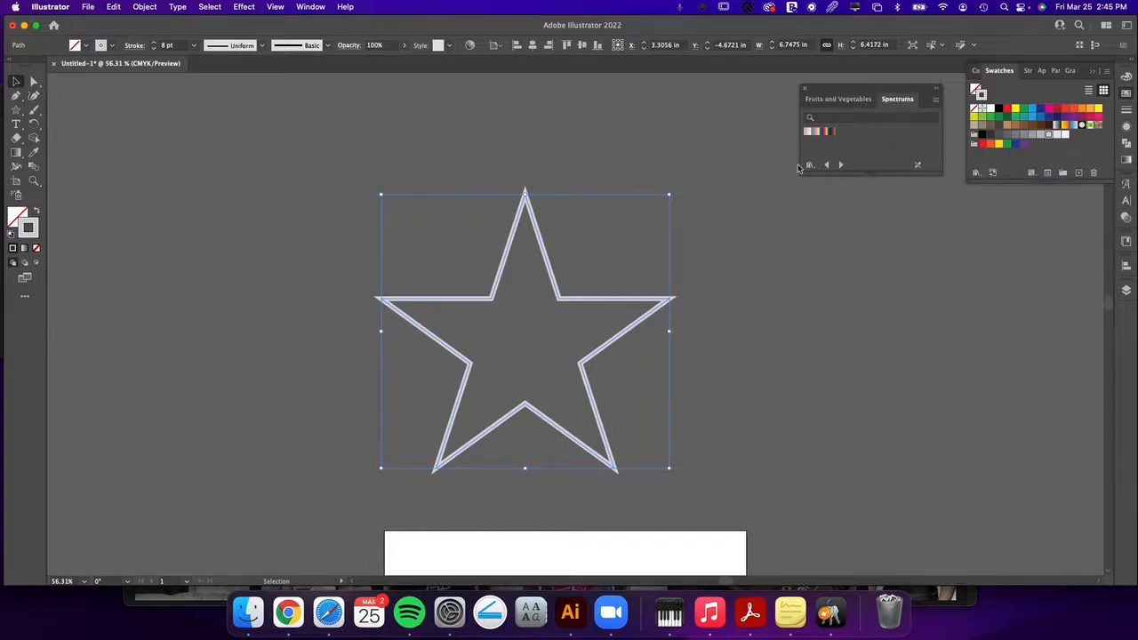
pyautogui.click(822, 131)
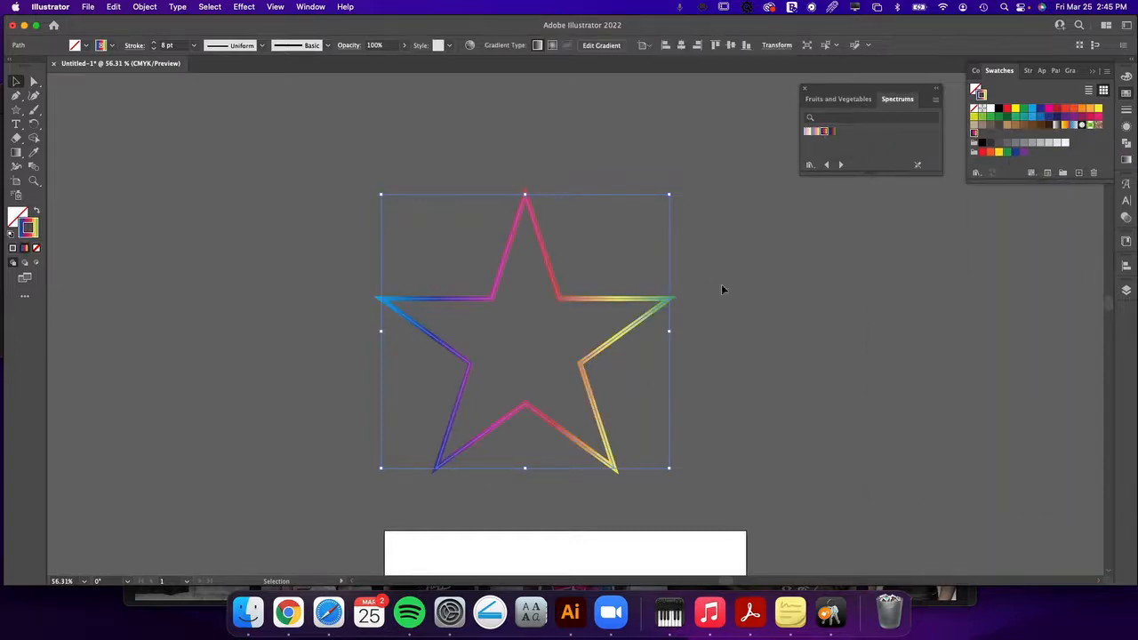
pyautogui.click(764, 298)
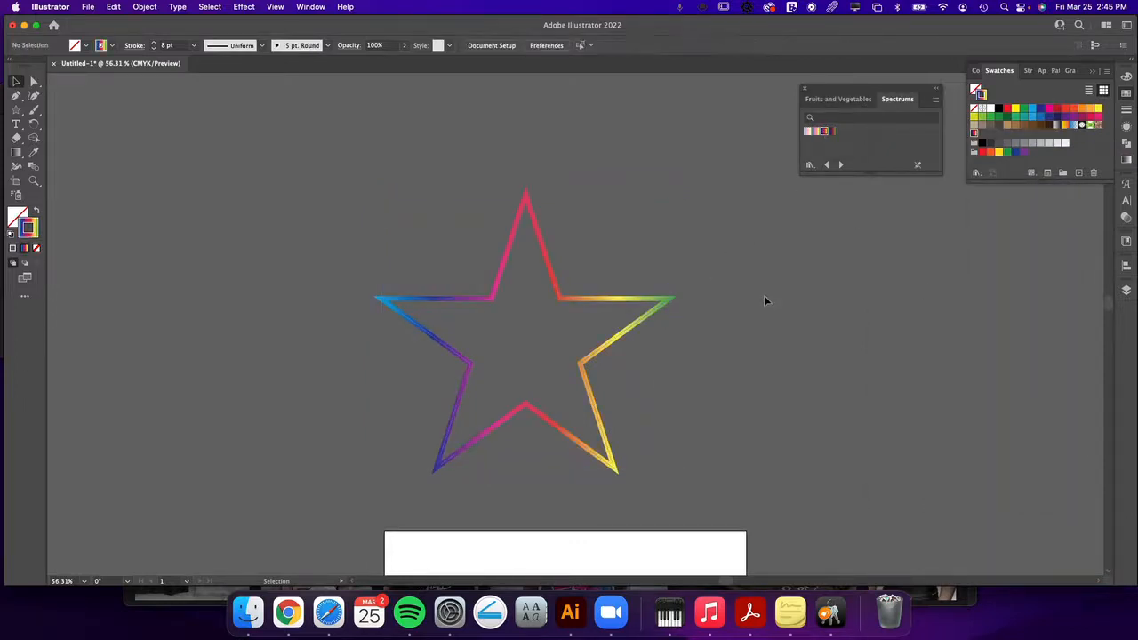
pyautogui.click(666, 302)
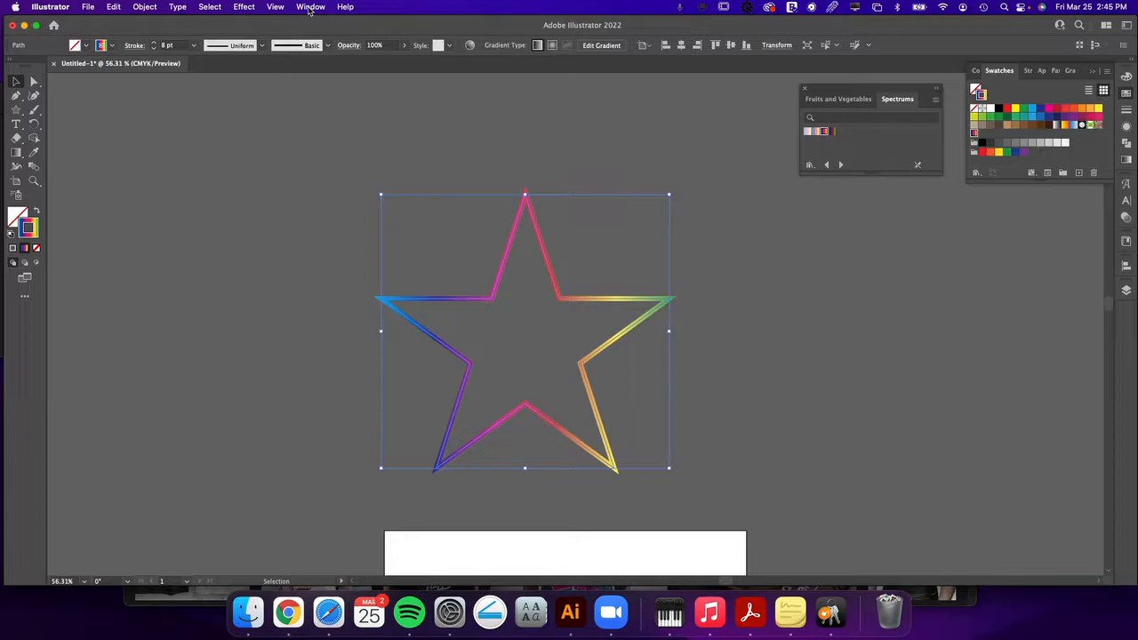
pyautogui.click(241, 8)
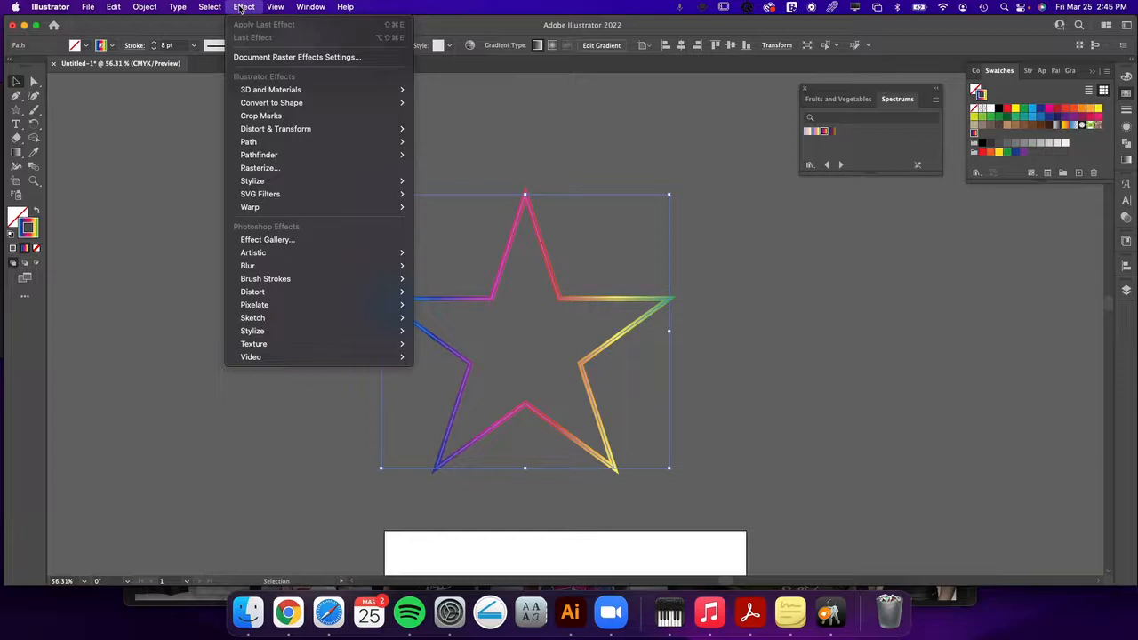
pyautogui.moveTo(277, 132)
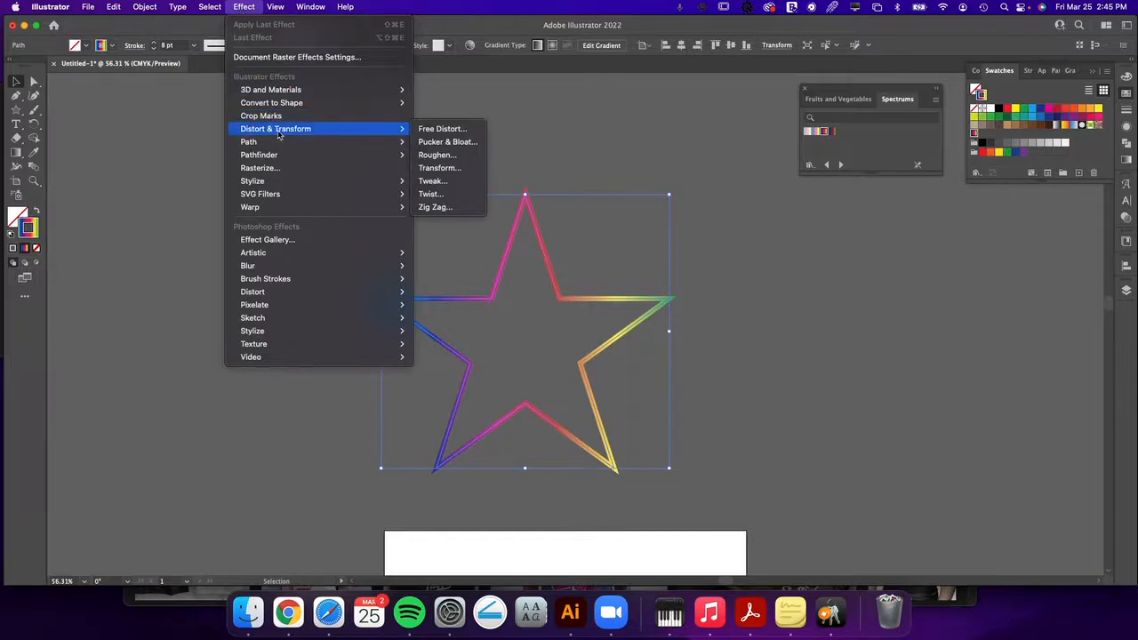
pyautogui.click(442, 129)
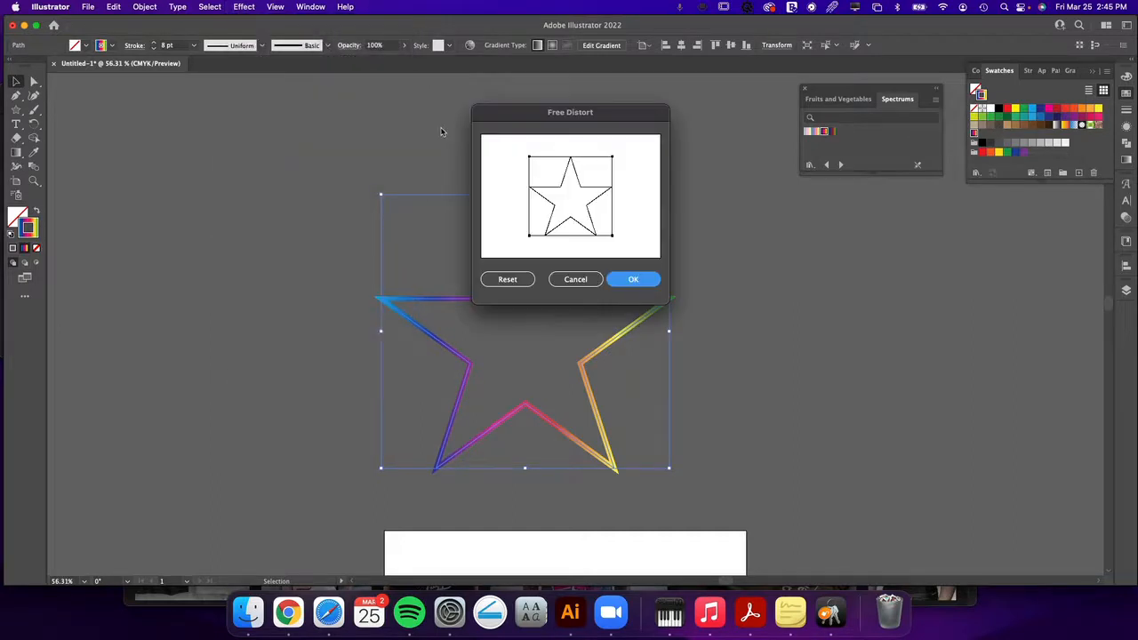
pyautogui.click(590, 280)
pyautogui.click(242, 8)
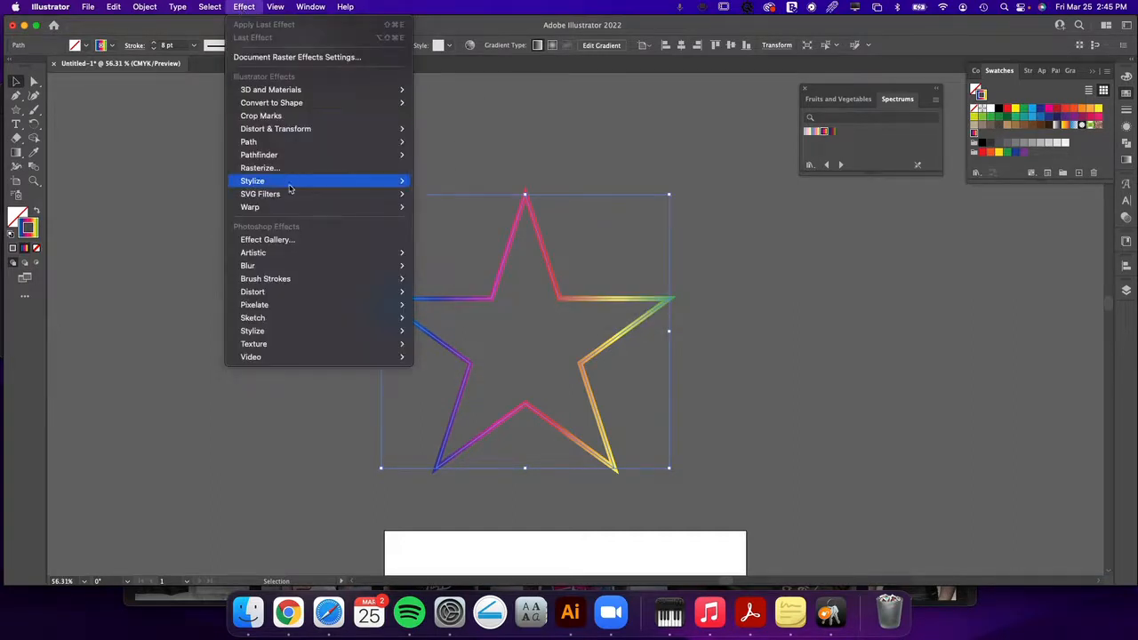
pyautogui.moveTo(313, 184)
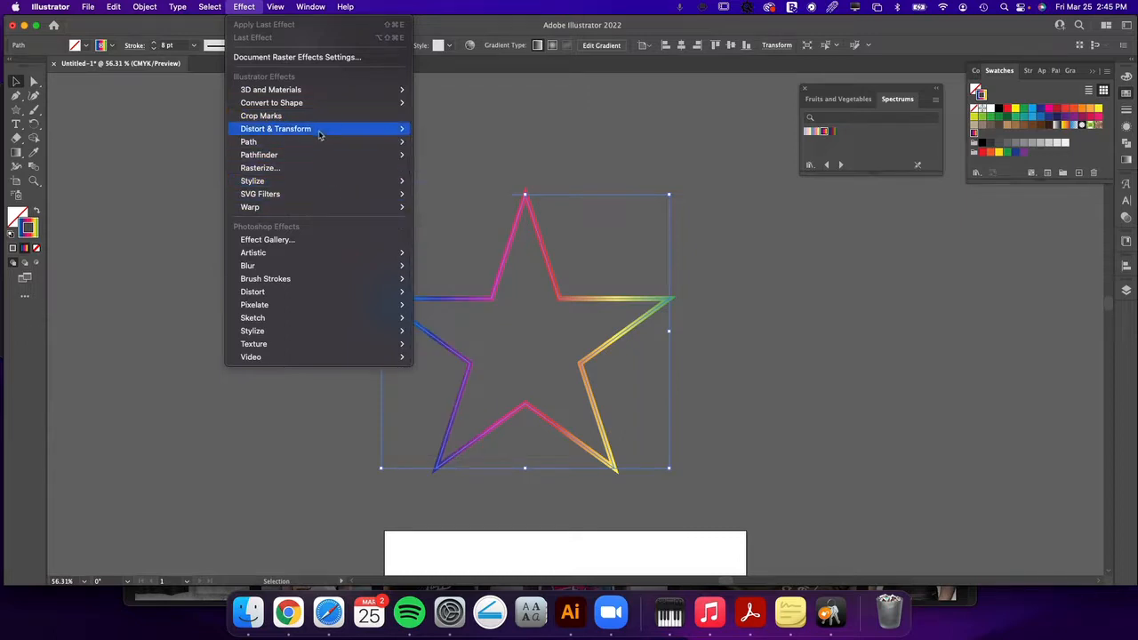
pyautogui.moveTo(320, 130)
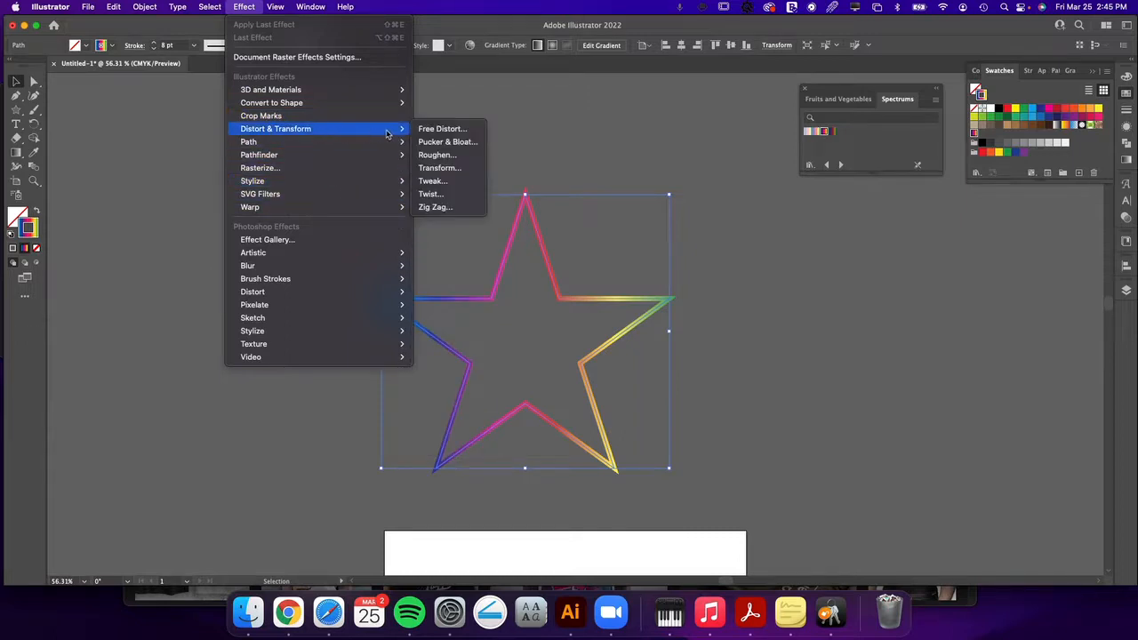
pyautogui.click(457, 196)
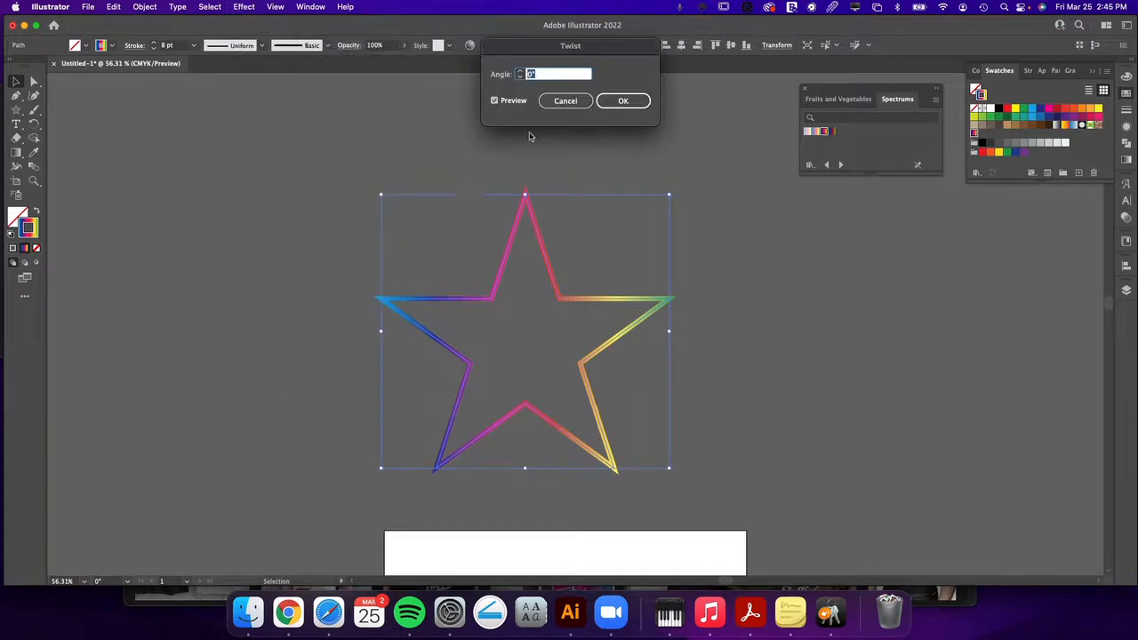
pyautogui.click(562, 101)
# Start a Transform effect on the star with 140% horizontal and 70% vertical scale, moved 0.3333 in horizontally and 0.6111 in vertically
pyautogui.click(239, 8)
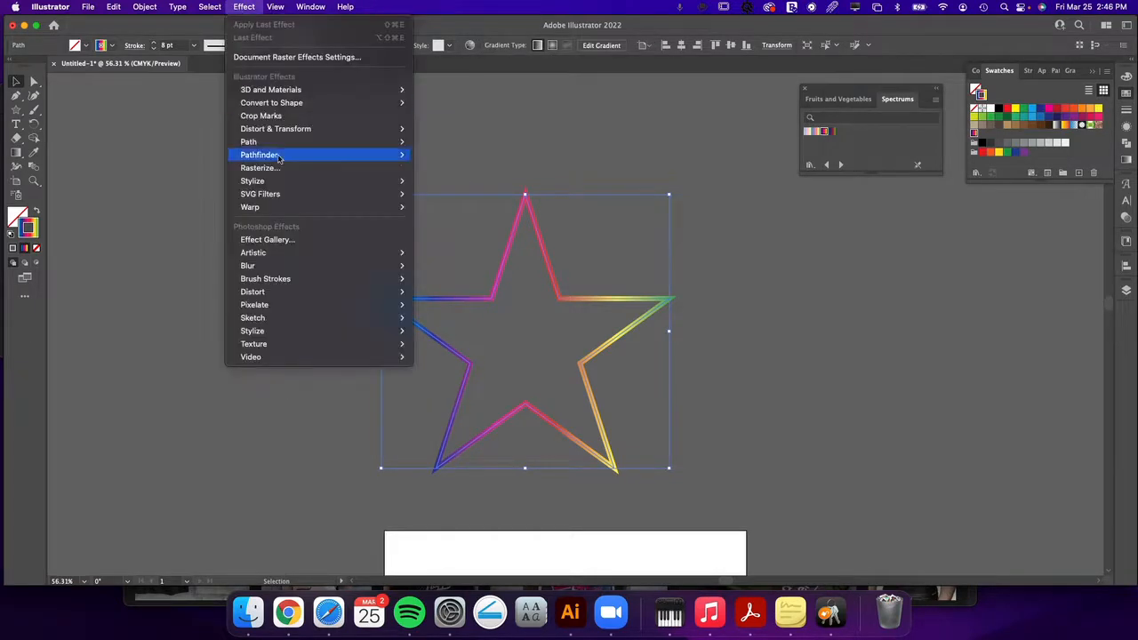
pyautogui.moveTo(287, 132)
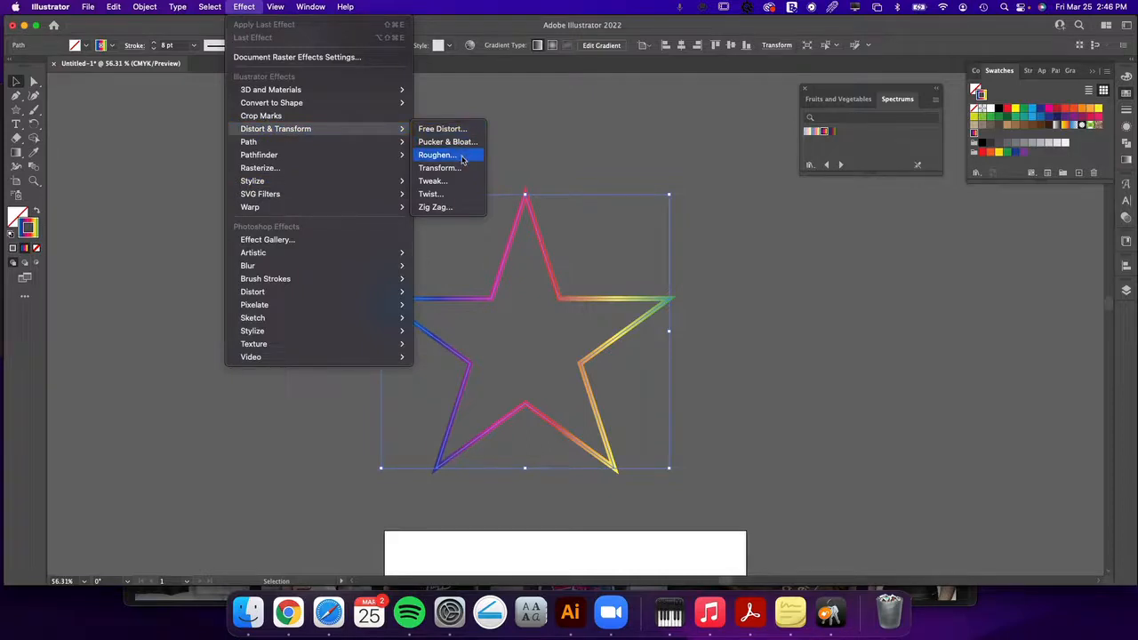
pyautogui.click(445, 168)
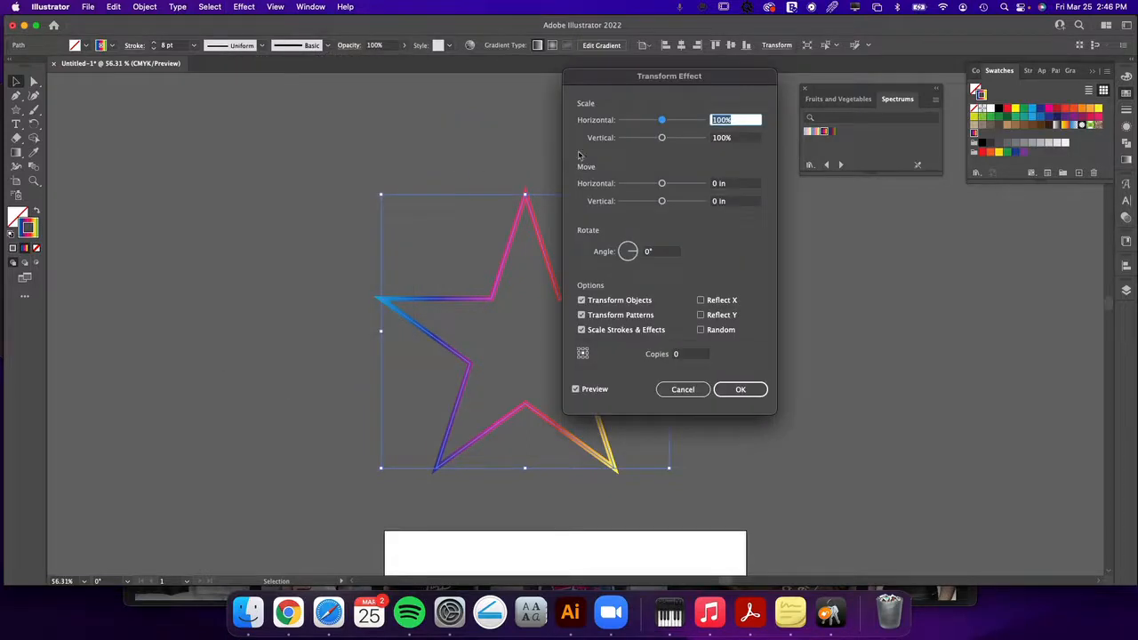
pyautogui.moveTo(667, 78); pyautogui.dragTo(817, 105)
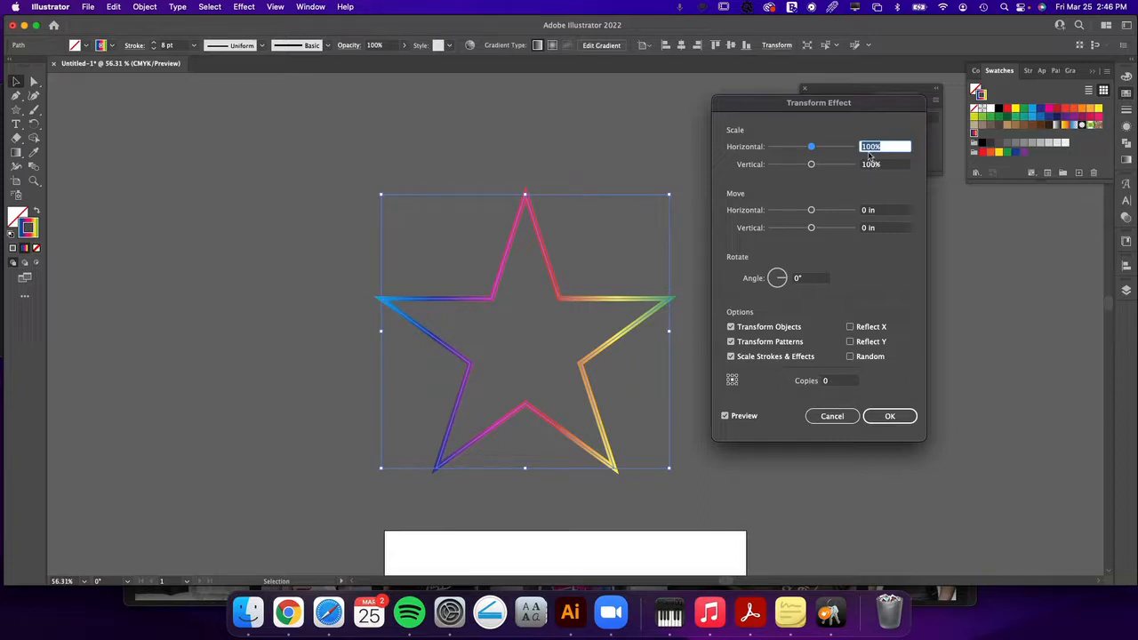
pyautogui.moveTo(811, 147)
pyautogui.mouseDown()
pyautogui.moveTo(829, 151)
pyautogui.moveTo(812, 165)
pyautogui.moveTo(824, 166)
pyautogui.moveTo(800, 167)
pyautogui.mouseUp()
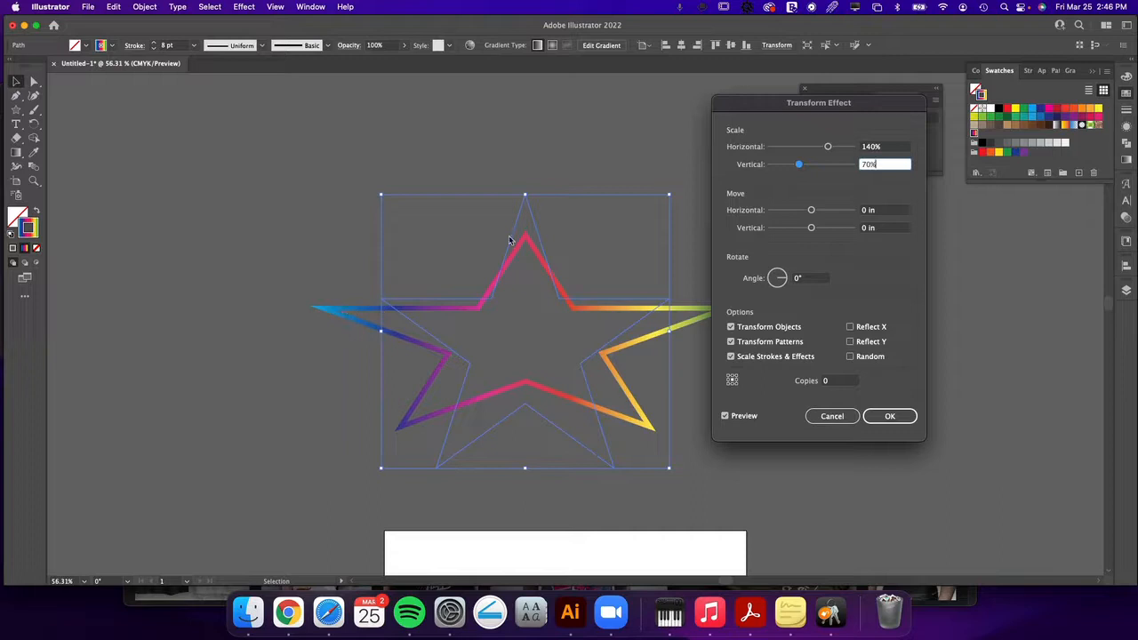
pyautogui.moveTo(810, 209); pyautogui.dragTo(828, 233)
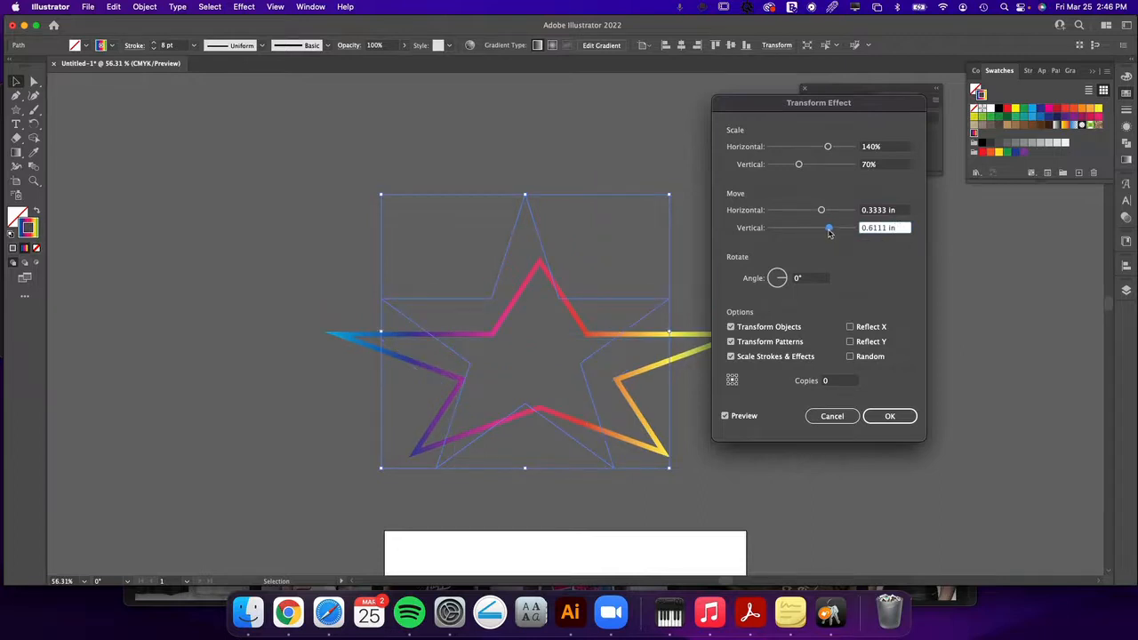
# Set the Transform effect's rotation angle to 65° and its number of copies to 25
pyautogui.click(796, 277)
pyautogui.write('65')
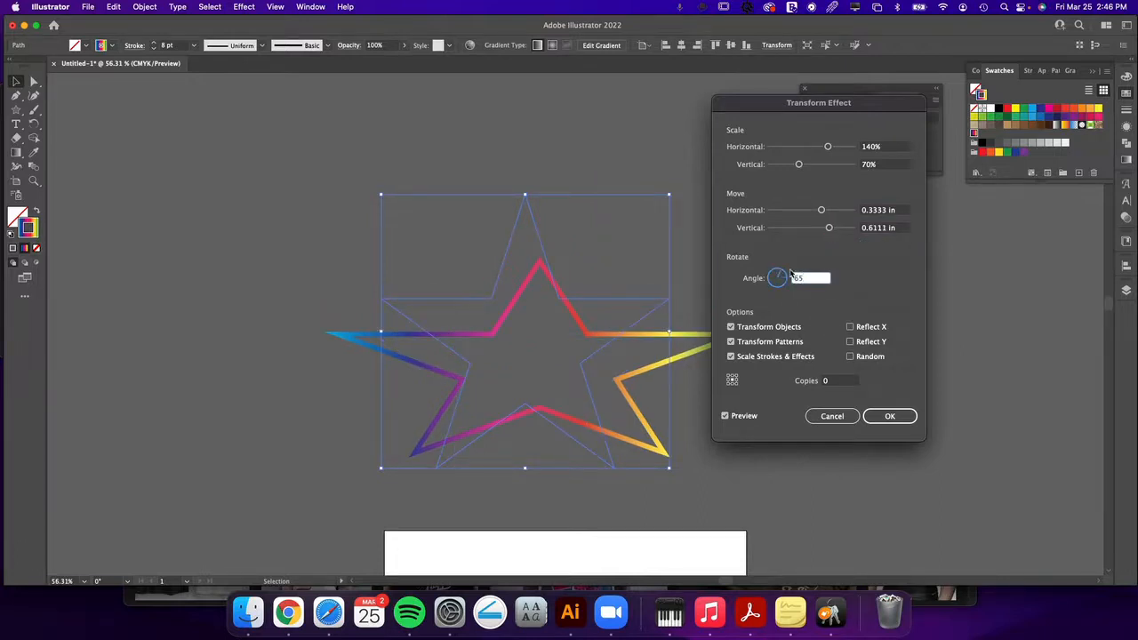
pyautogui.click(848, 284)
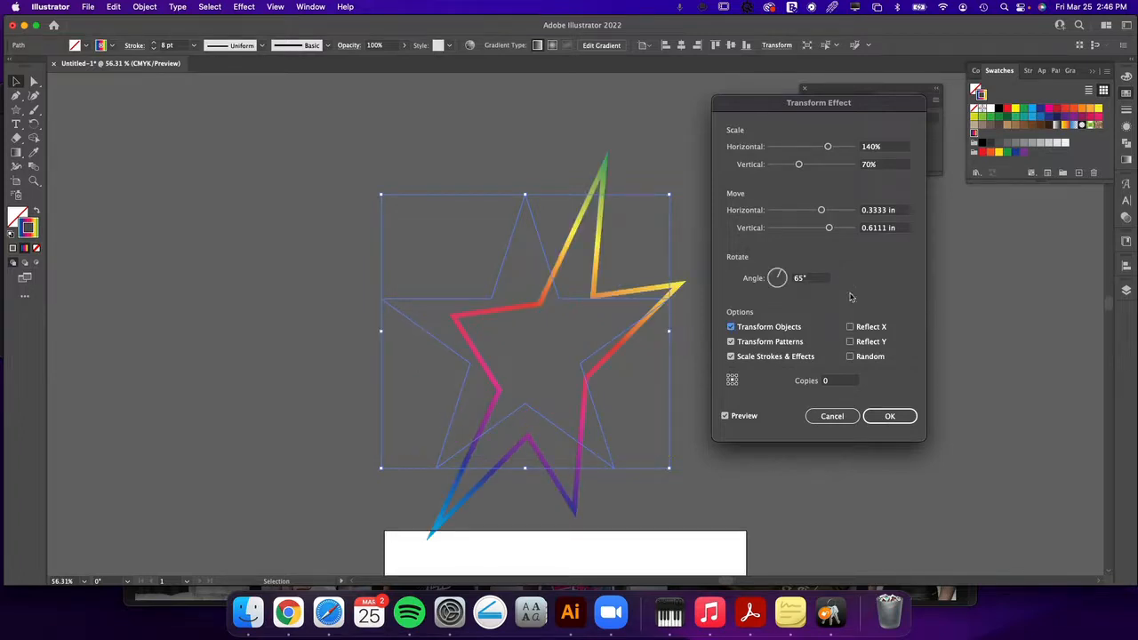
pyautogui.click(823, 381)
pyautogui.click(769, 389)
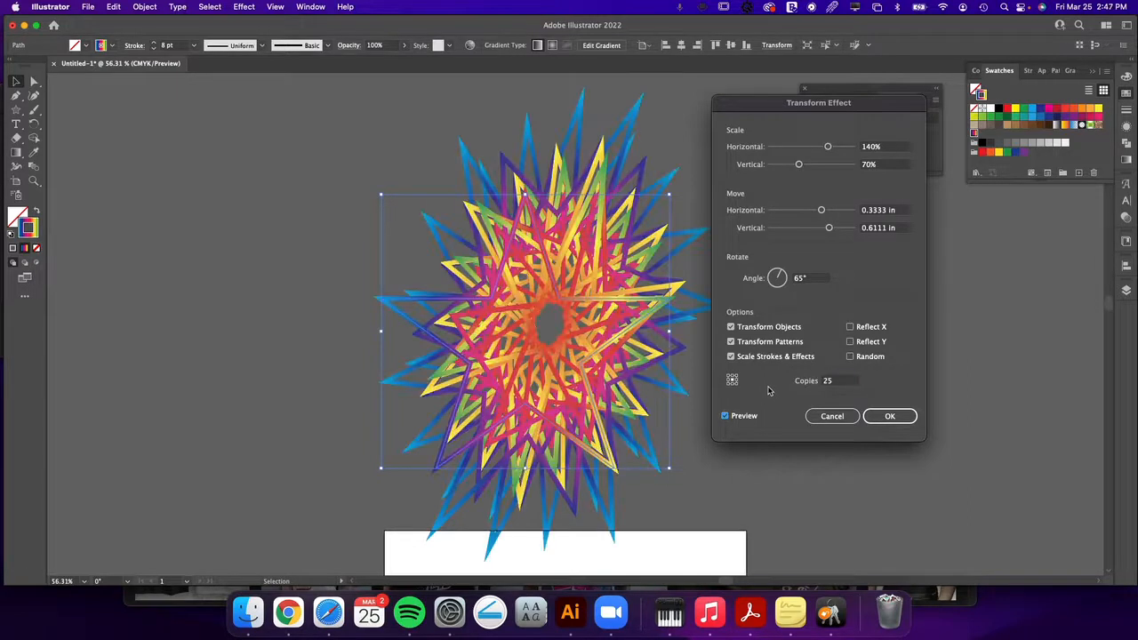
# Set both the horizontal and vertical scale of the Transform effect to 58%
pyautogui.doubleClick(884, 147)
pyautogui.write('58')
pyautogui.press('Tab')
pyautogui.write('58')
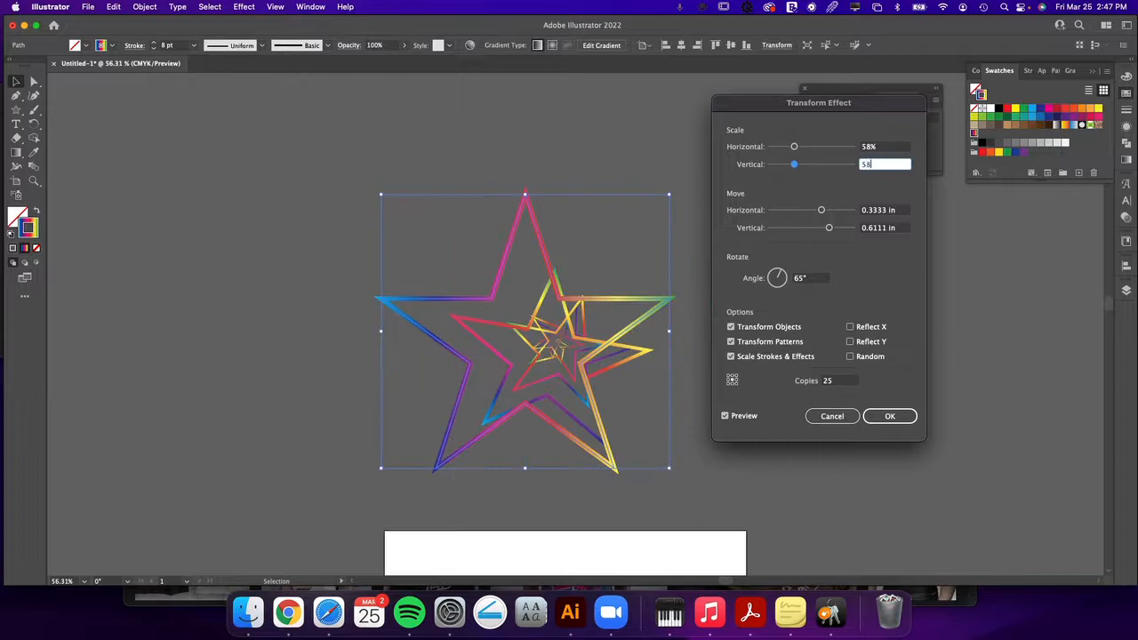
pyautogui.press('Tab')
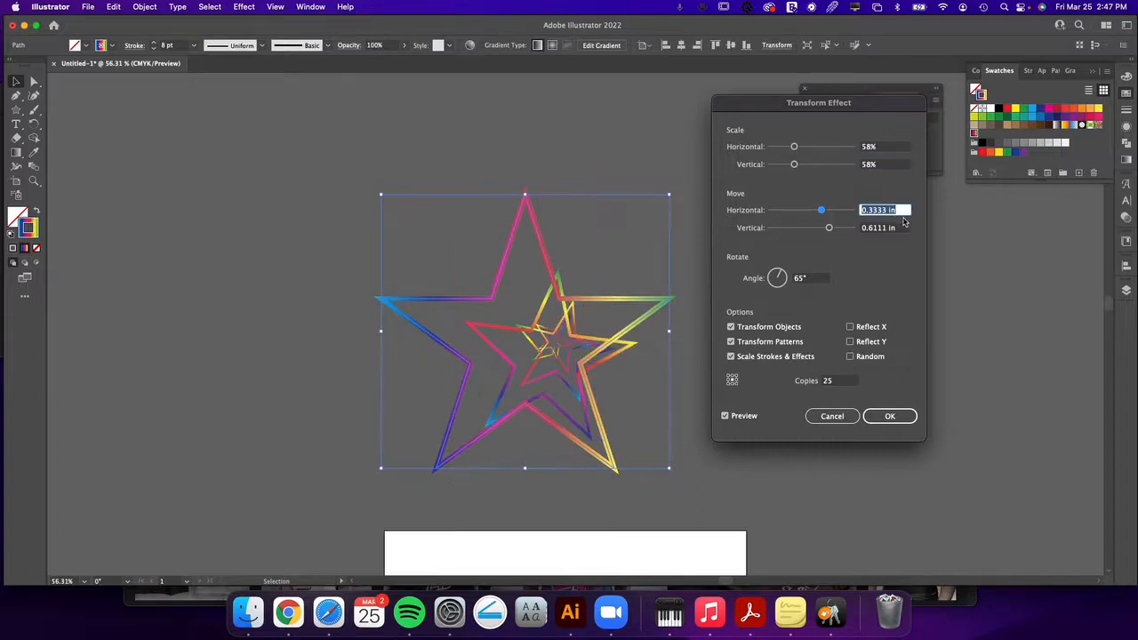
# Try a 2 in horizontal move in the Transform effect, and reset both the horizontal and vertical move to 0 in
pyautogui.write('2')
pyautogui.press('Tab')
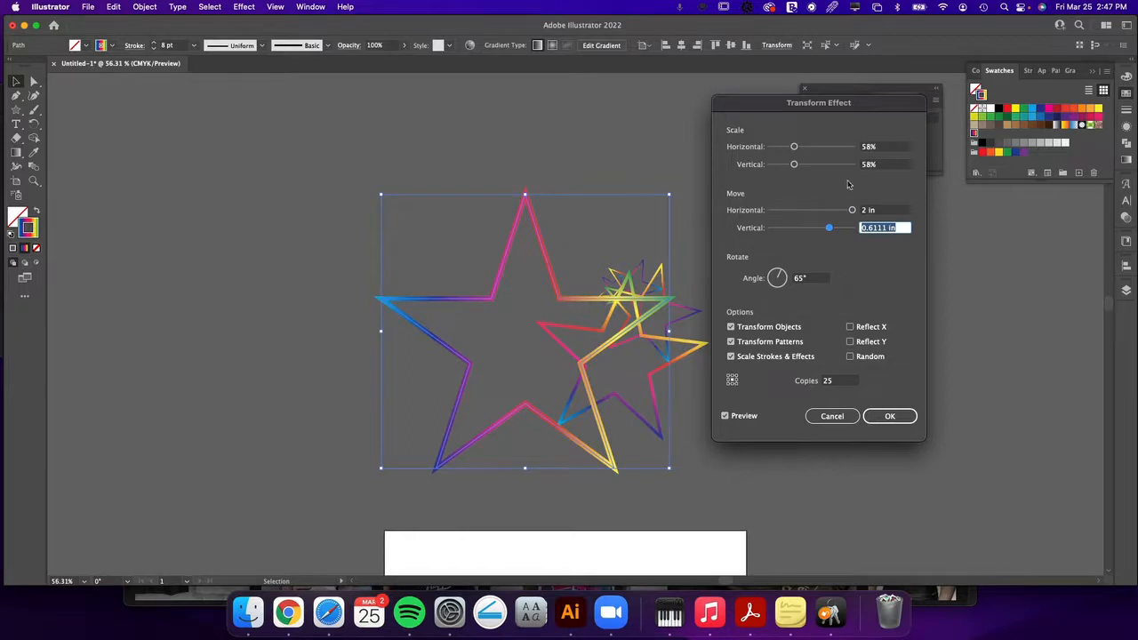
pyautogui.click(884, 209)
pyautogui.write('0')
pyautogui.press('Tab')
pyautogui.write('0')
pyautogui.press('Tab')
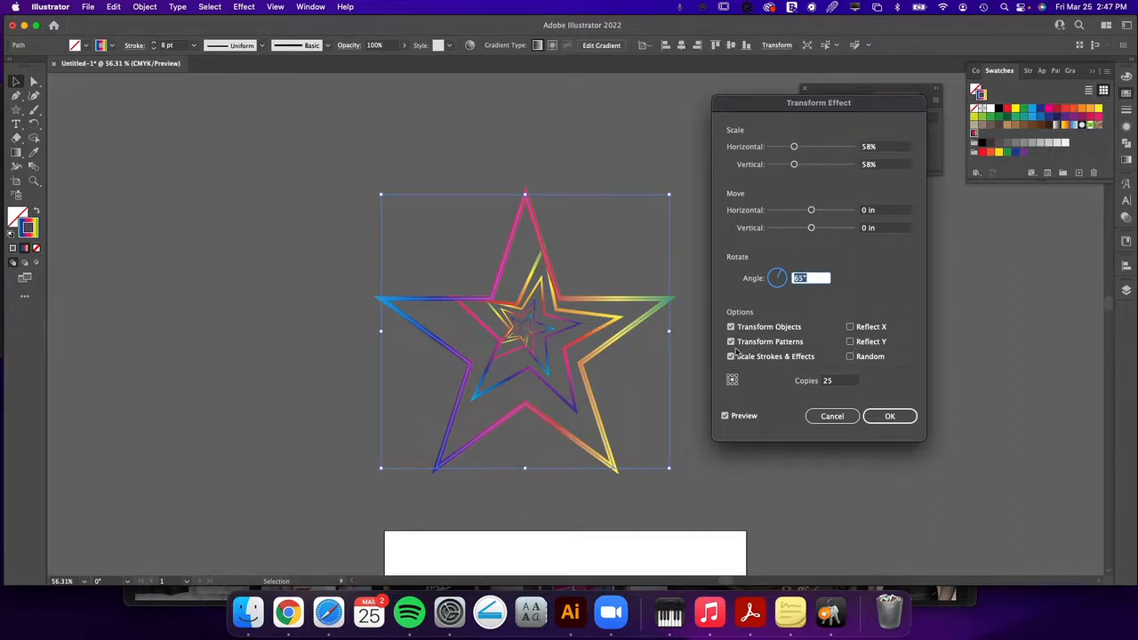
# Try the Reflect X, Reflect Y and Random options of the Transform effect, and turn all three off again
pyautogui.click(851, 327)
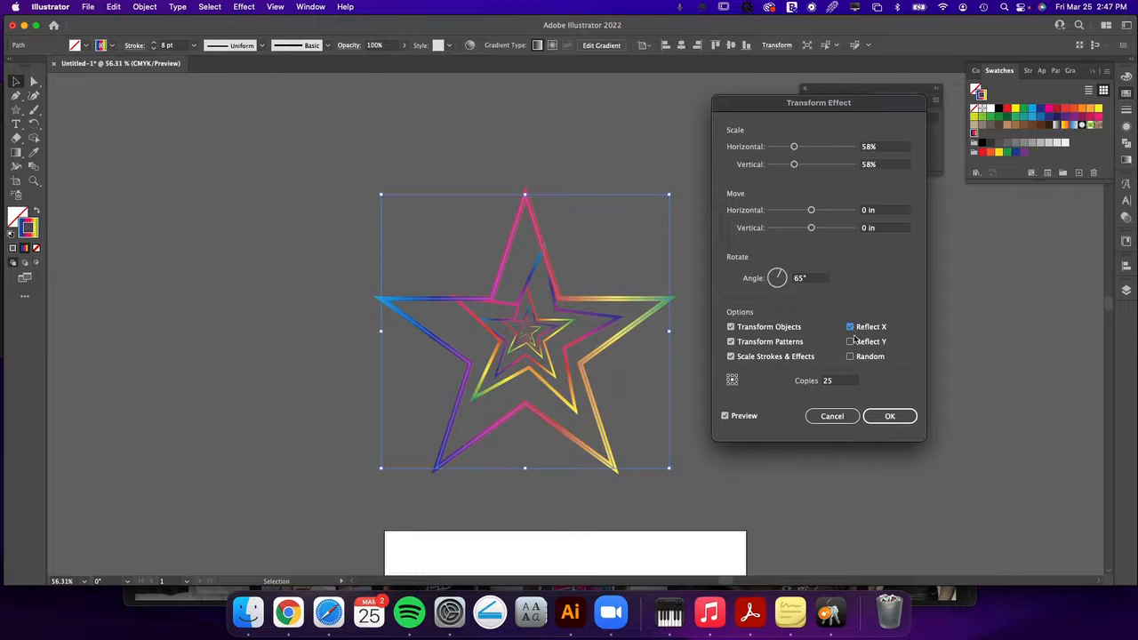
pyautogui.click(850, 342)
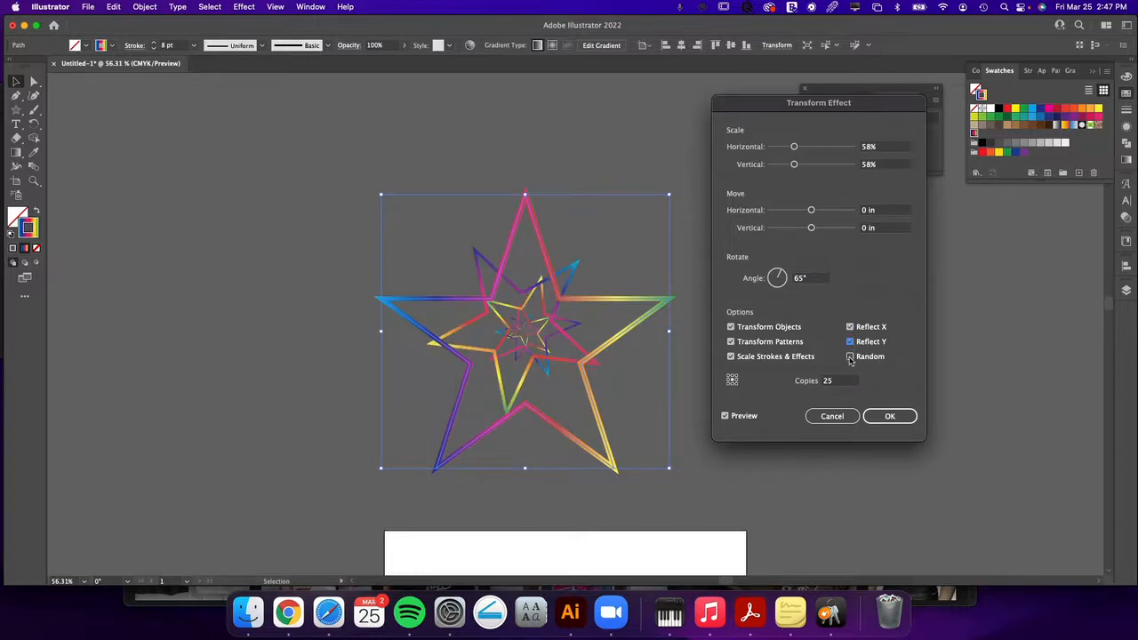
pyautogui.click(850, 357)
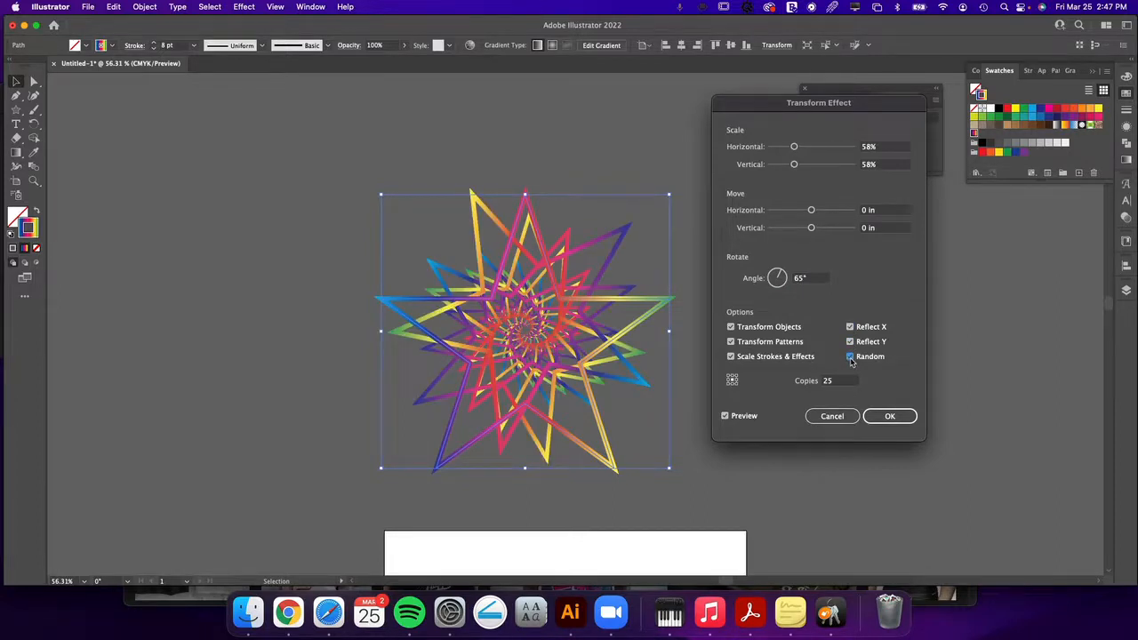
pyautogui.click(849, 356)
pyautogui.click(850, 342)
pyautogui.click(850, 327)
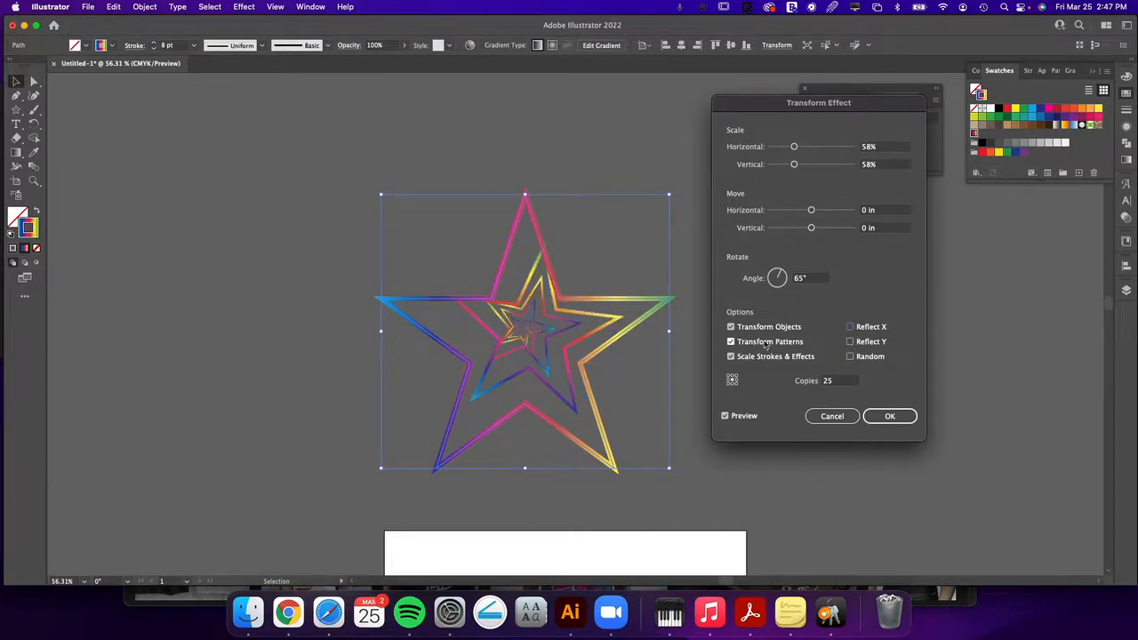
# Set the Transform effect's rotation angle to 25°
pyautogui.doubleClick(799, 278)
pyautogui.write('25')
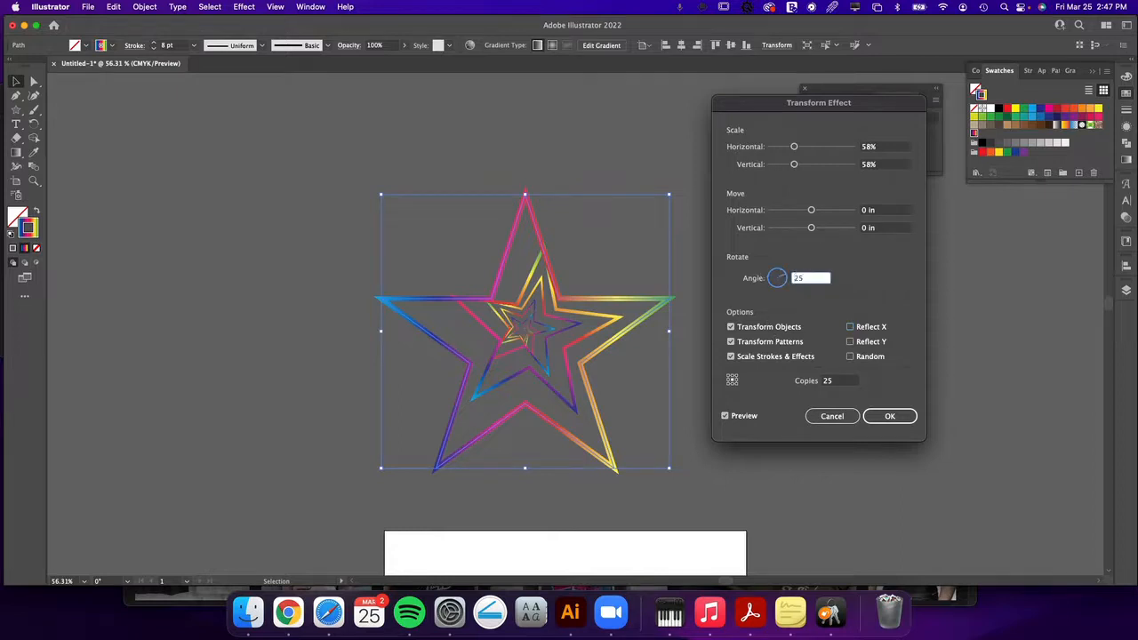
pyautogui.press('Tab')
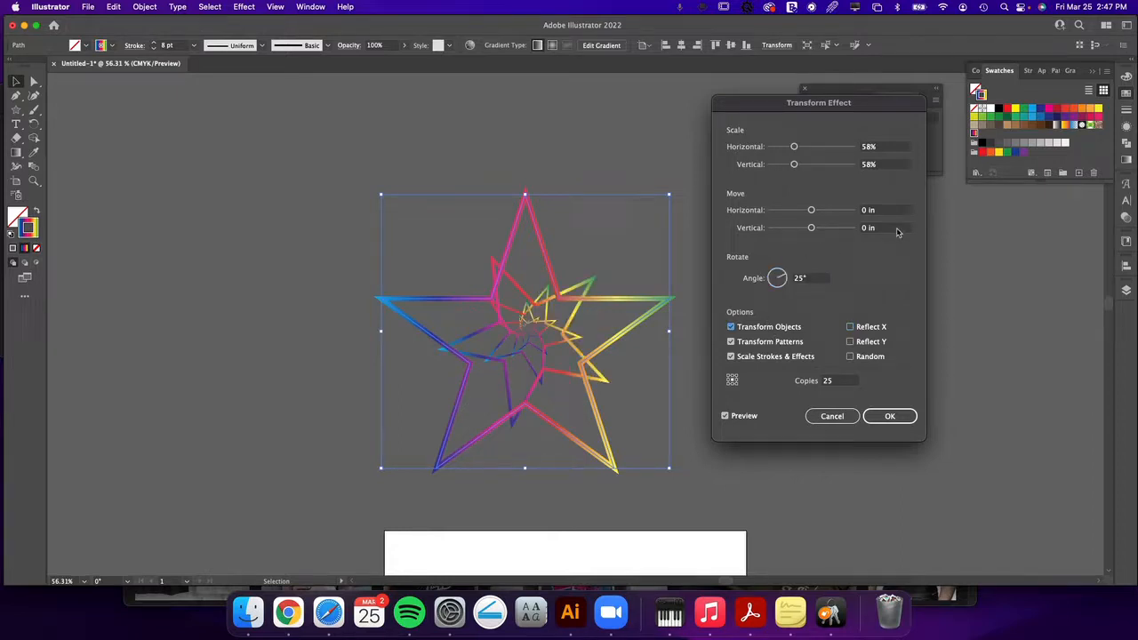
# Try different reference points for the Transform effect, settle on the star's top-left corner, apply the effect and deselect the star
pyautogui.click(736, 380)
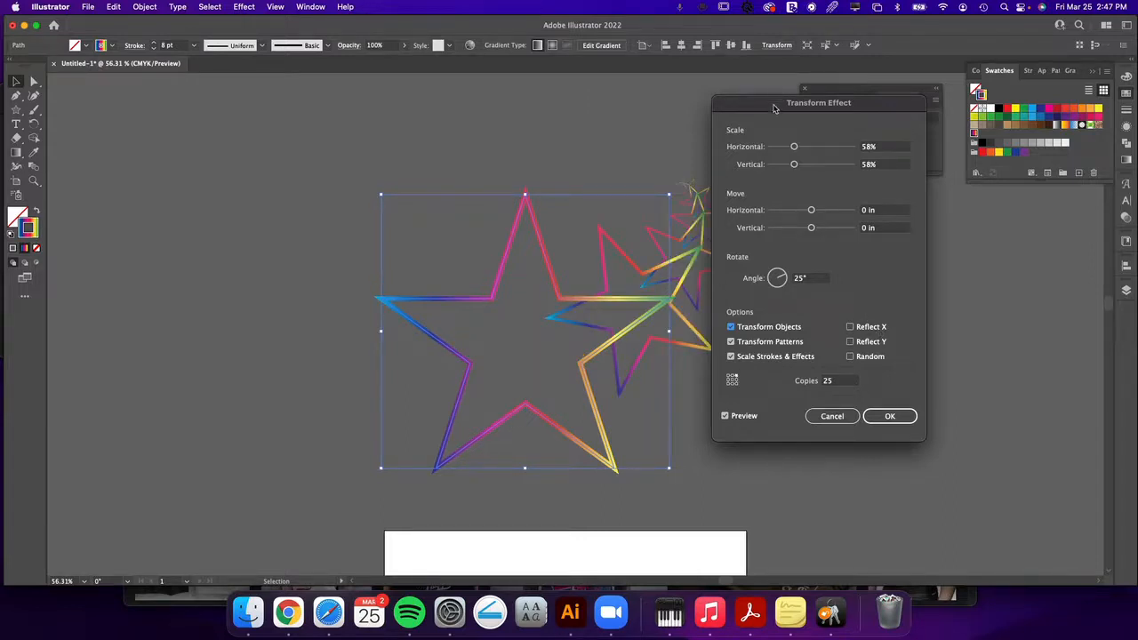
pyautogui.moveTo(776, 107); pyautogui.dragTo(857, 110)
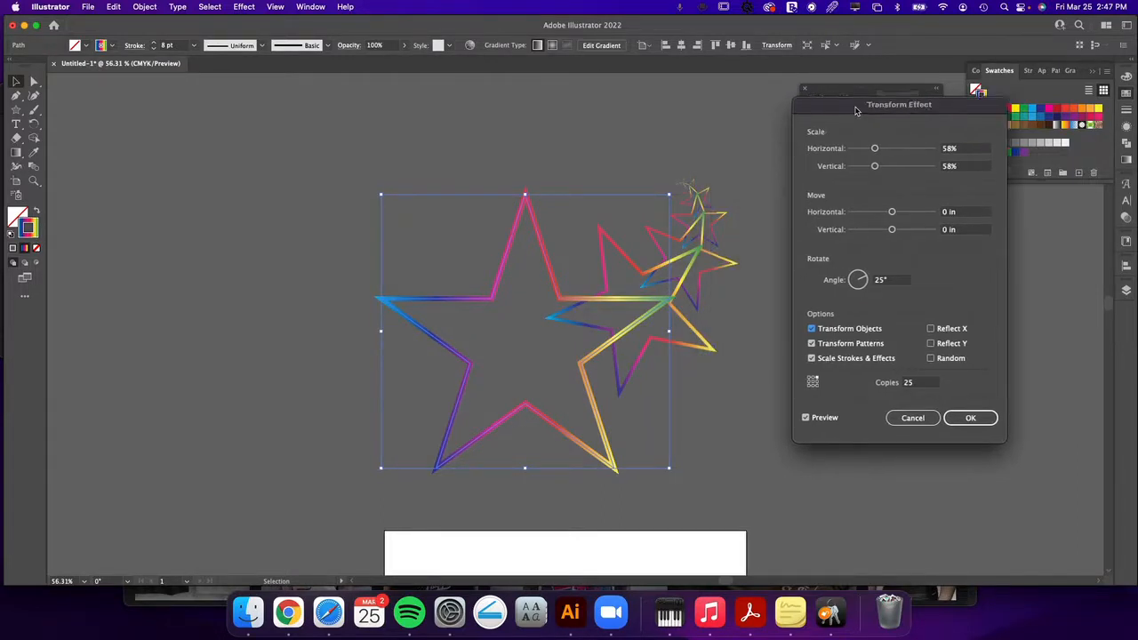
pyautogui.click(812, 381)
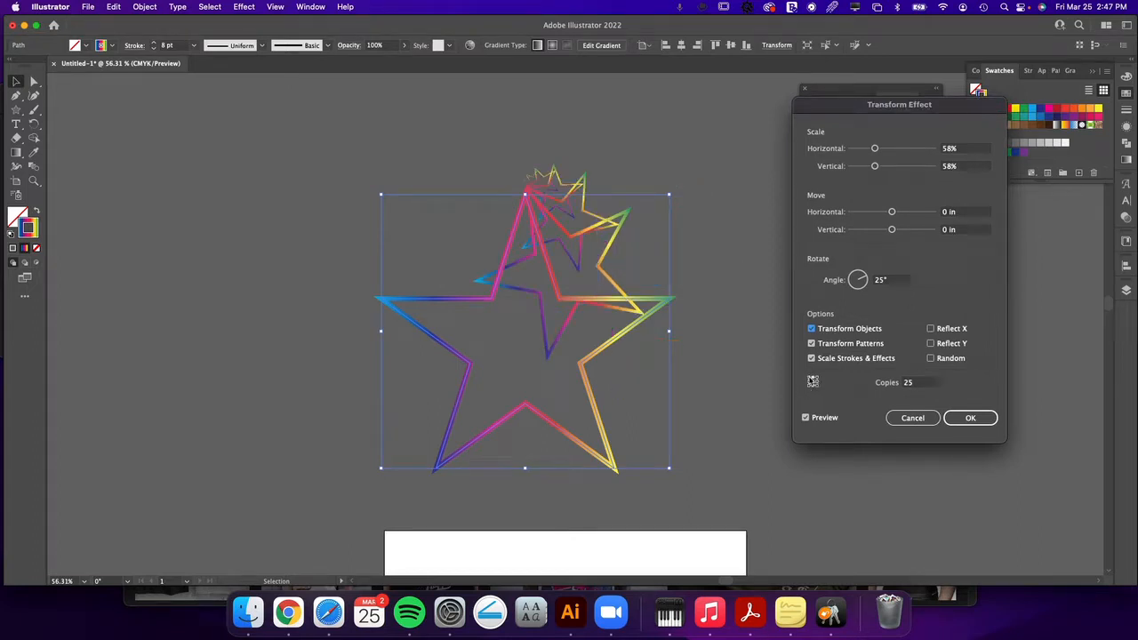
pyautogui.click(811, 378)
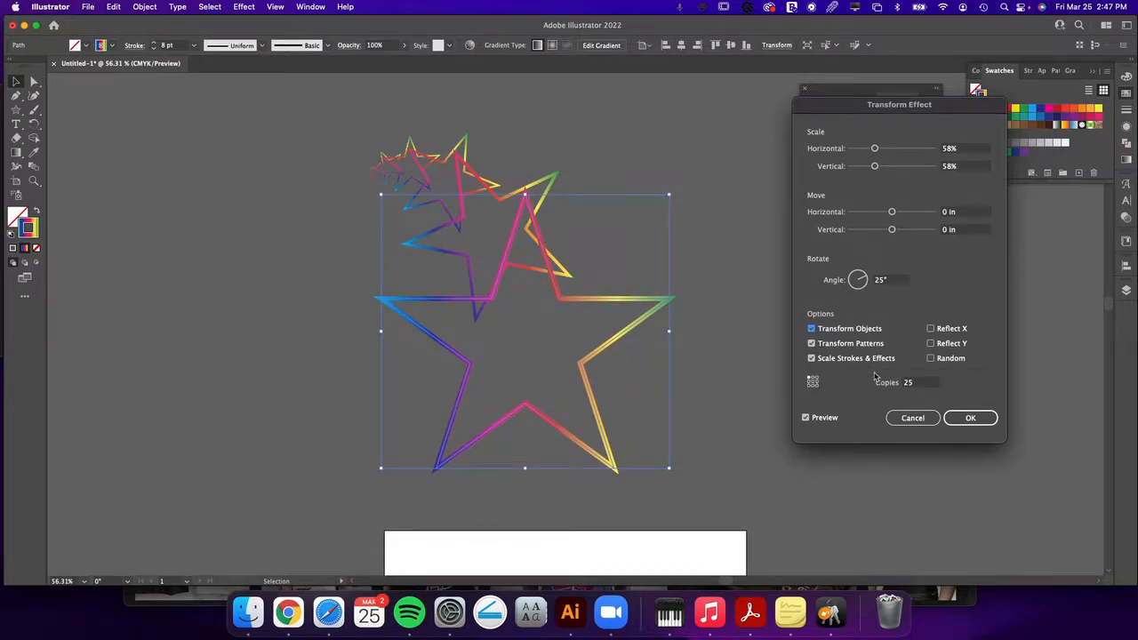
pyautogui.click(970, 417)
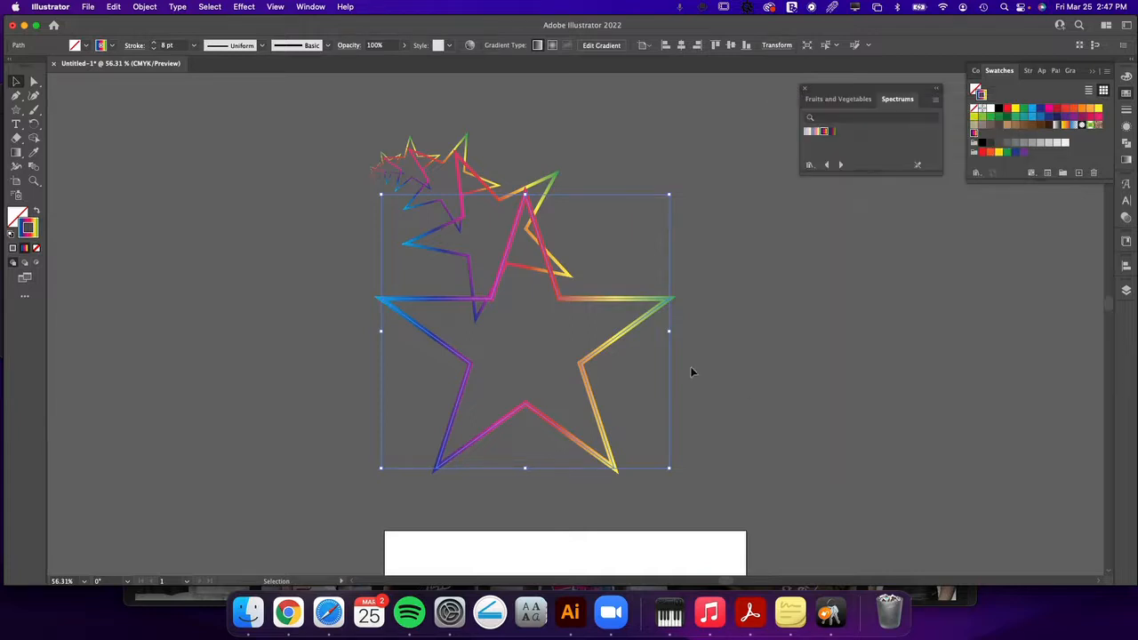
pyautogui.click(870, 388)
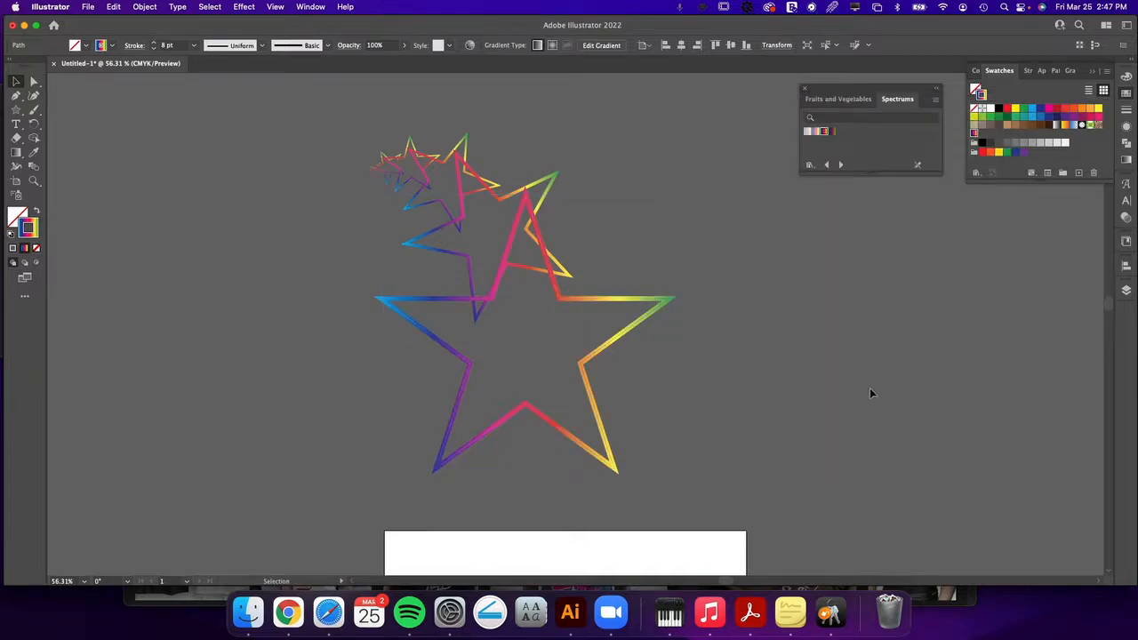
pyautogui.press('super+v')
pyautogui.moveTo(648, 323); pyautogui.dragTo(957, 327)
pyautogui.hscroll(6, 957, 327)
pyautogui.rightClick(689, 332)
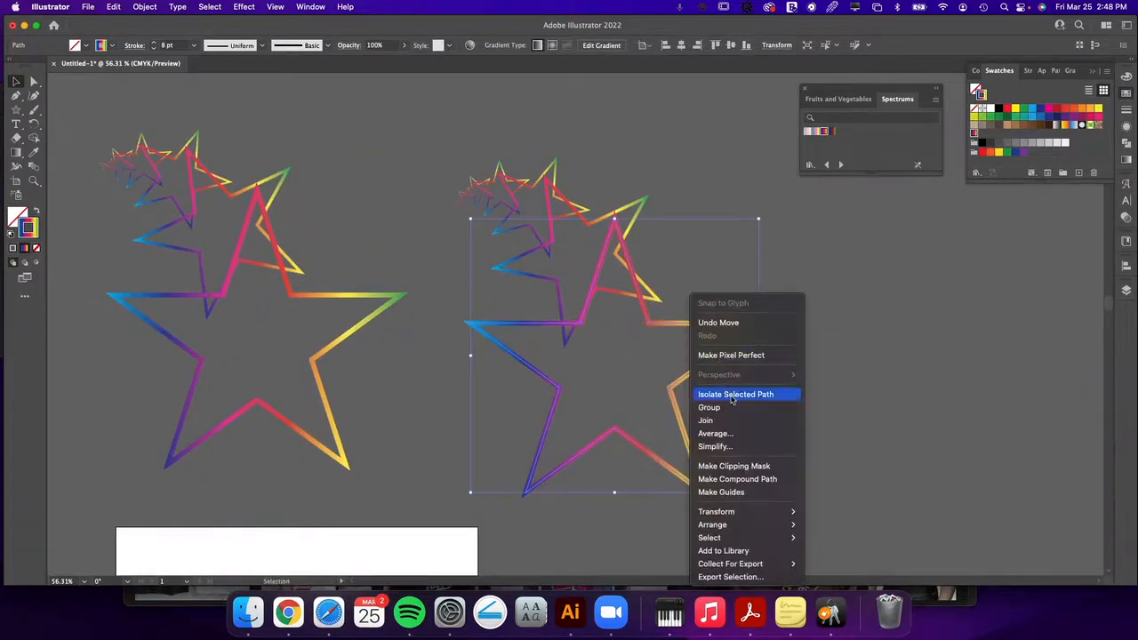
pyautogui.click(260, 8)
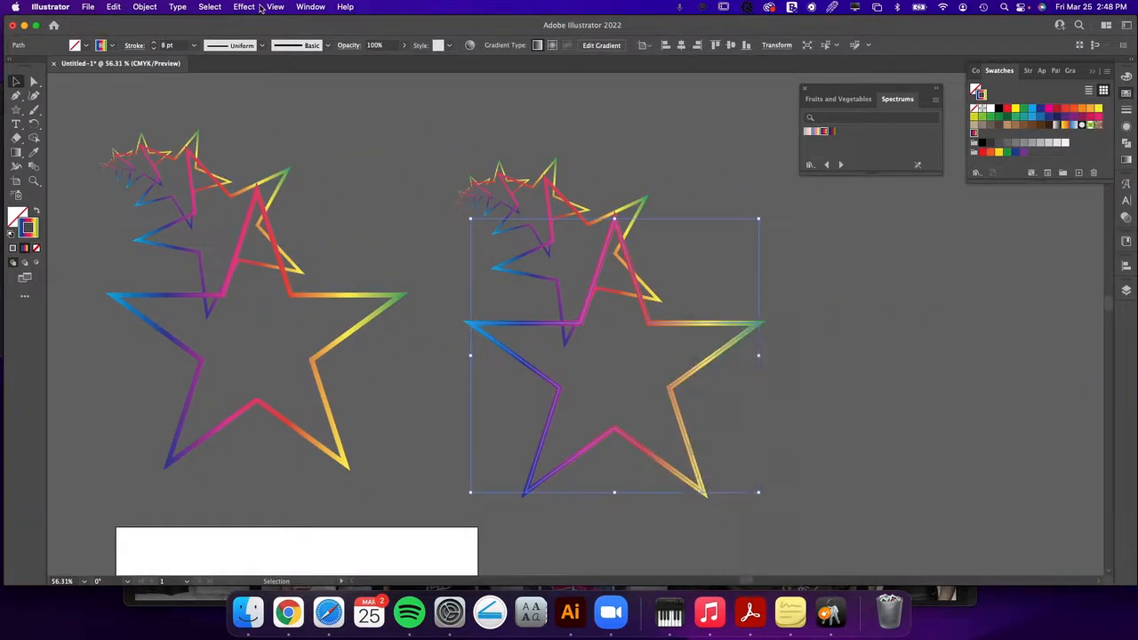
pyautogui.click(597, 180)
pyautogui.click(584, 310)
pyautogui.press('Delete')
# Draw a new rainbow-outlined five-pointed star of similar size beside the transformed star, and leave it selected
pyautogui.click(15, 109)
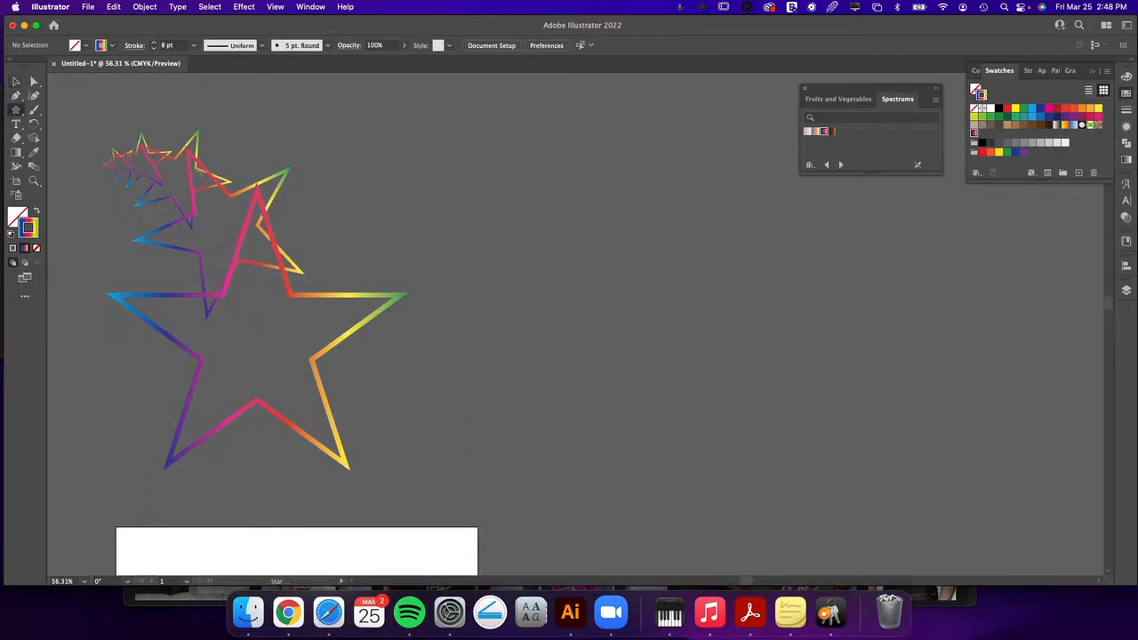
pyautogui.moveTo(507, 233); pyautogui.dragTo(619, 340)
pyautogui.press('v')
pyautogui.moveTo(564, 190); pyautogui.dragTo(672, 296)
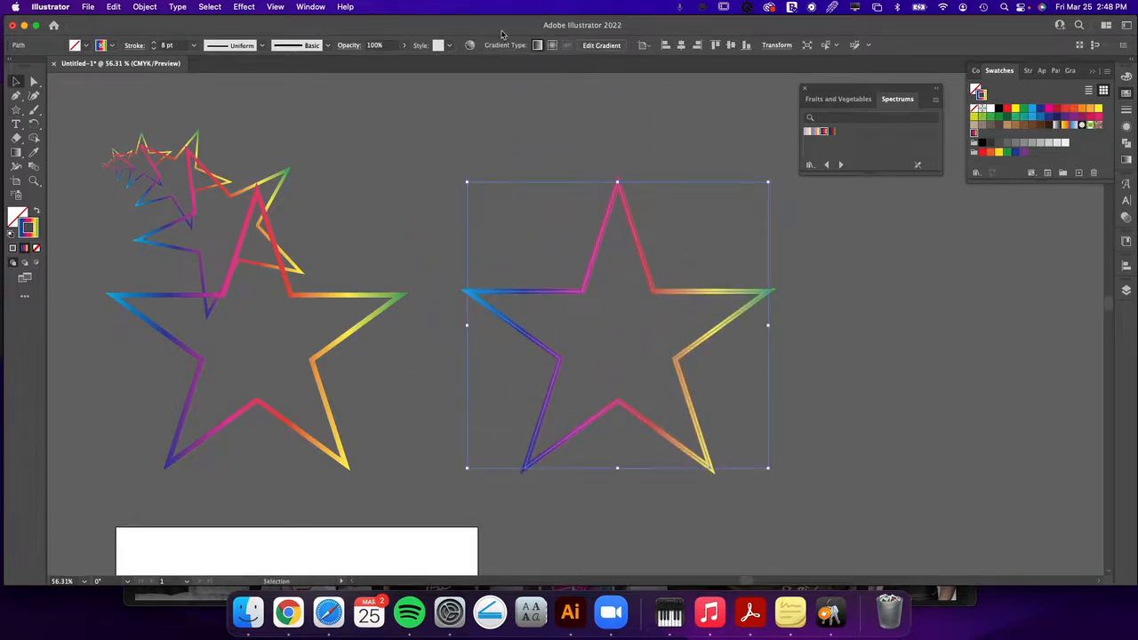
# Apply a Pucker & Bloat effect of -31% to the new star
pyautogui.click(245, 8)
pyautogui.moveTo(303, 130)
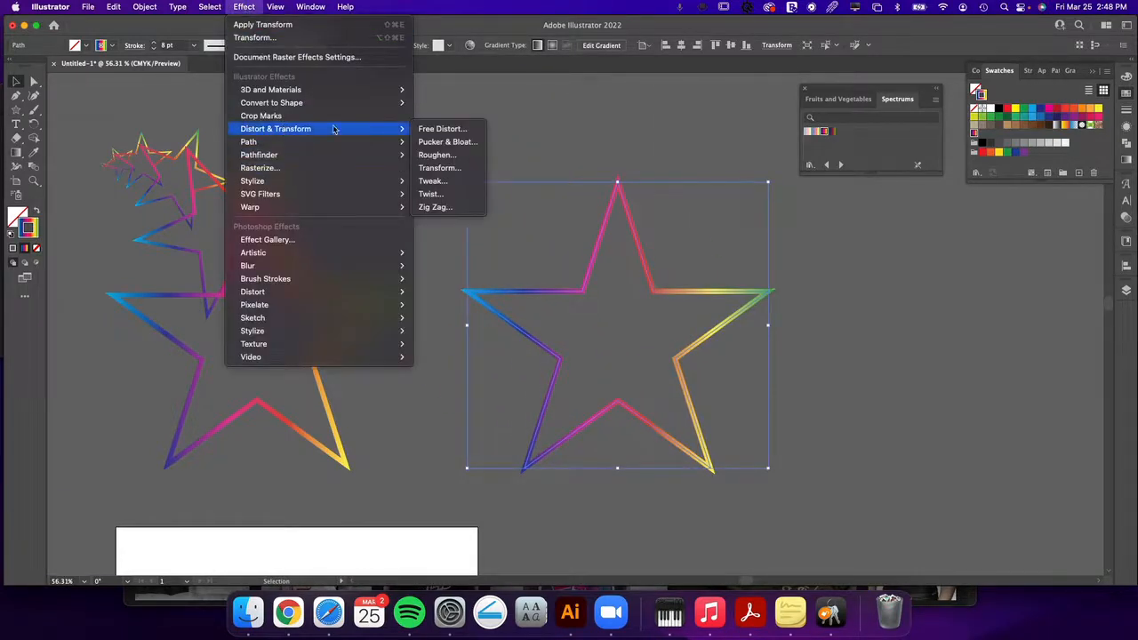
pyautogui.click(442, 143)
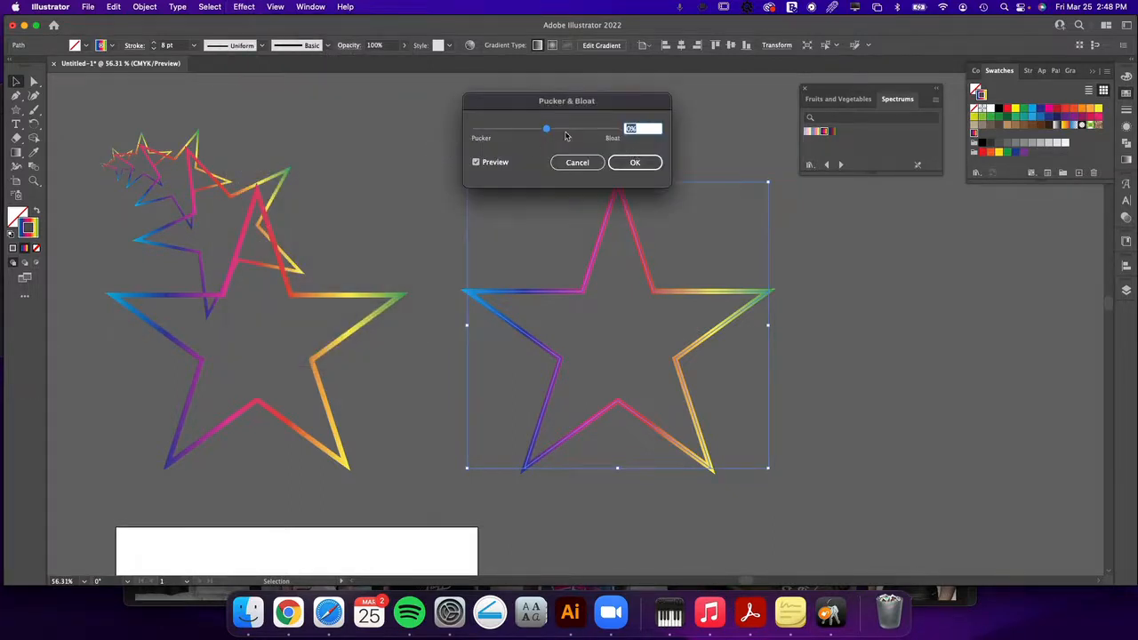
pyautogui.moveTo(545, 129)
pyautogui.mouseDown()
pyautogui.moveTo(559, 130)
pyautogui.moveTo(534, 129)
pyautogui.mouseUp()
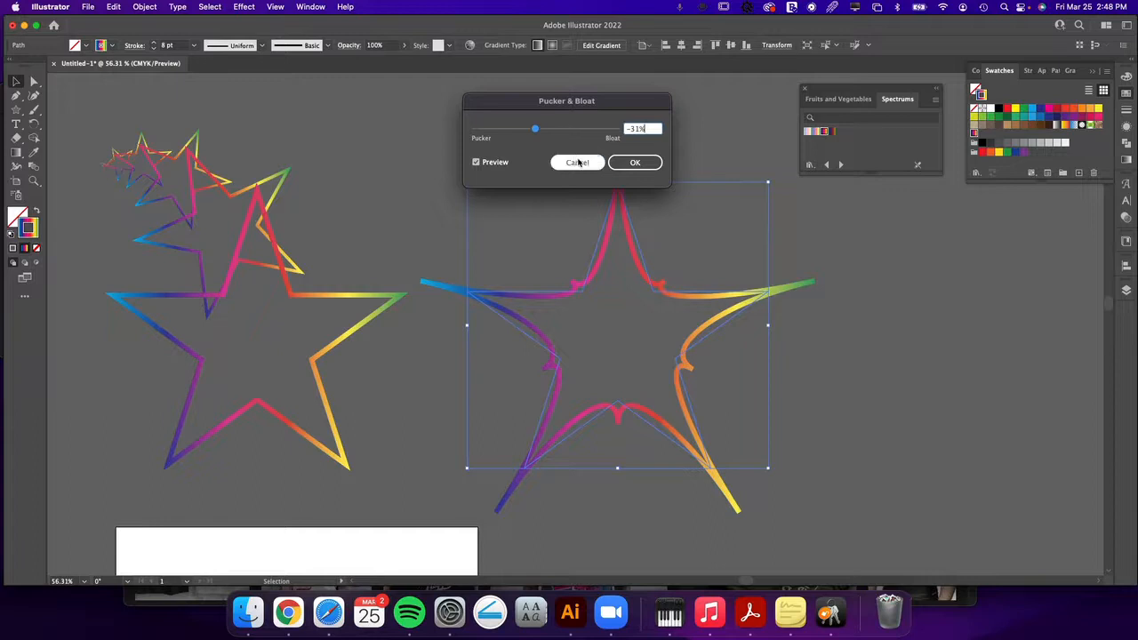
pyautogui.click(636, 163)
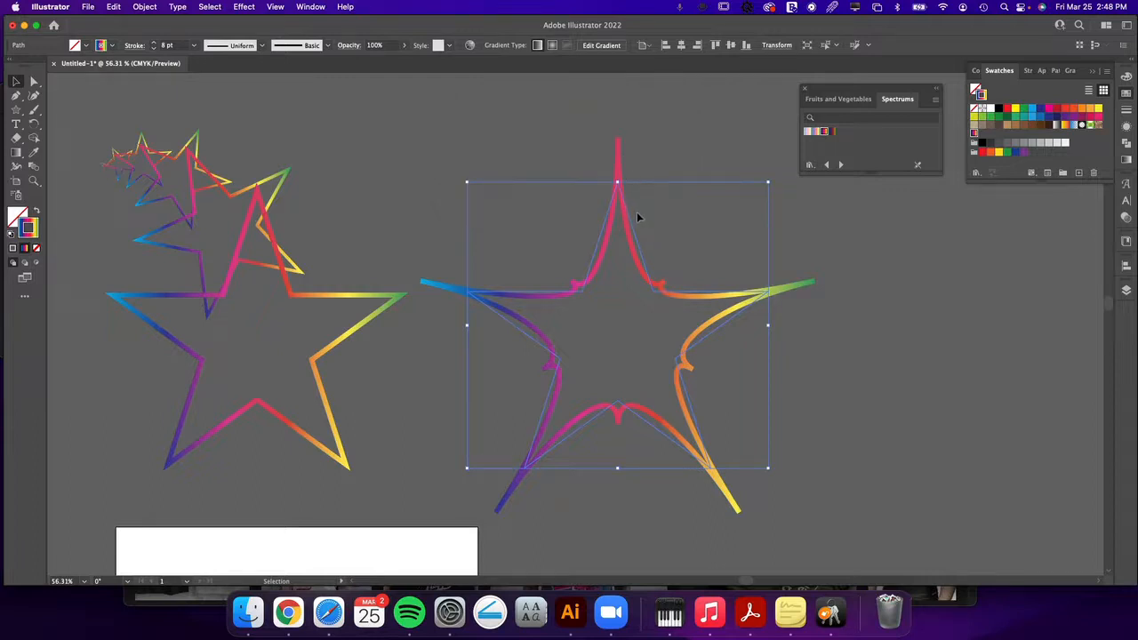
# Draw another rainbow-outlined star in the empty area above the other two, and adjust its size and position
pyautogui.click(15, 108)
pyautogui.moveTo(383, 152); pyautogui.dragTo(537, 436)
pyautogui.press('v')
pyautogui.press('space')
pyautogui.click(526, 308)
pyautogui.click(506, 380)
pyautogui.moveTo(527, 309); pyautogui.dragTo(598, 243)
# Apply a Roughen effect to the upper star with 2% relative size, detail of 20 per inch and smooth points
pyautogui.click(244, 6)
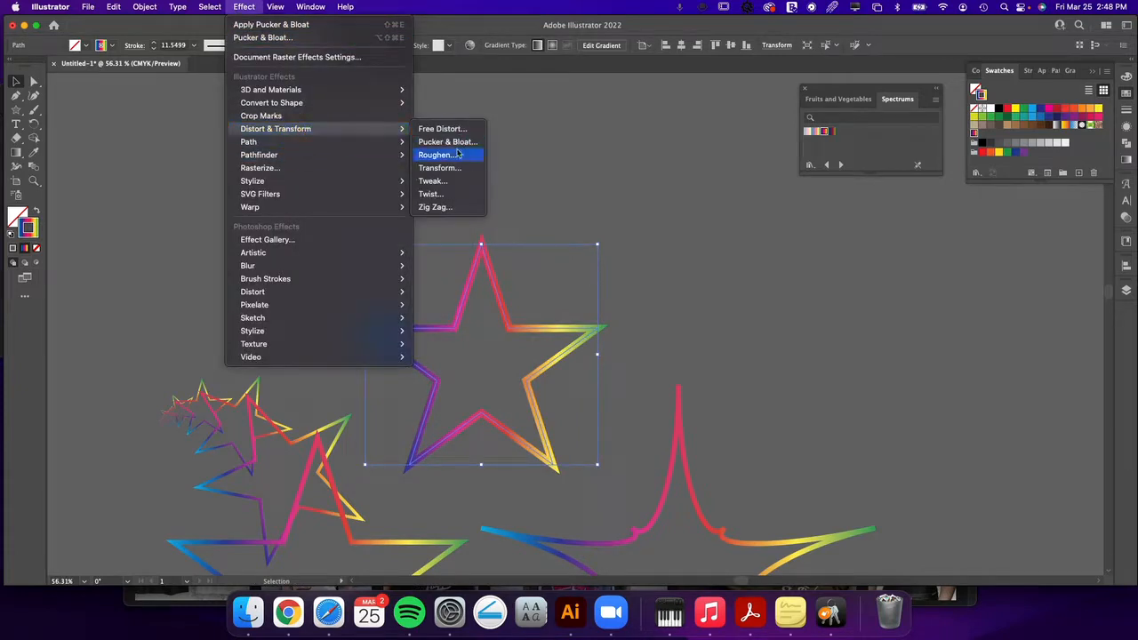
pyautogui.click(449, 155)
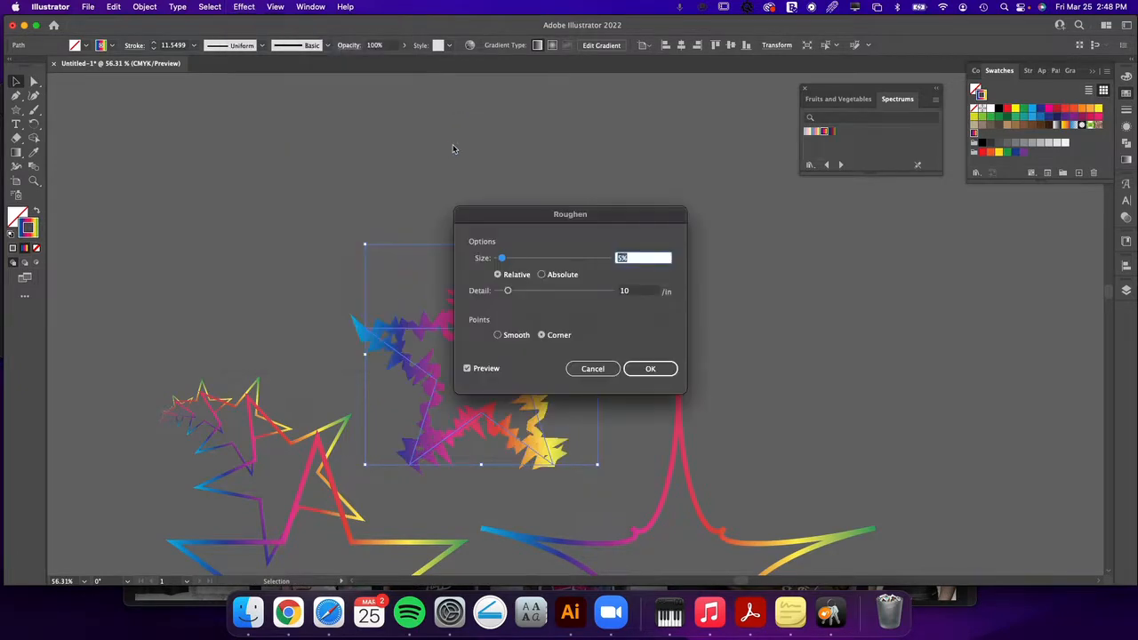
pyautogui.moveTo(553, 216); pyautogui.dragTo(780, 164)
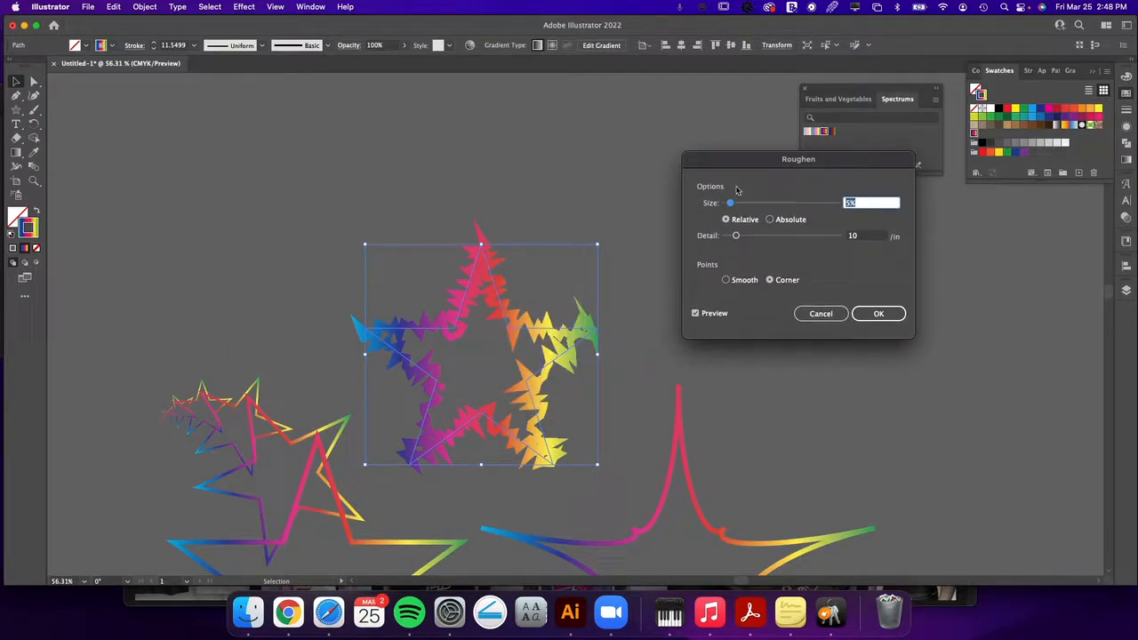
pyautogui.moveTo(730, 203); pyautogui.dragTo(733, 205)
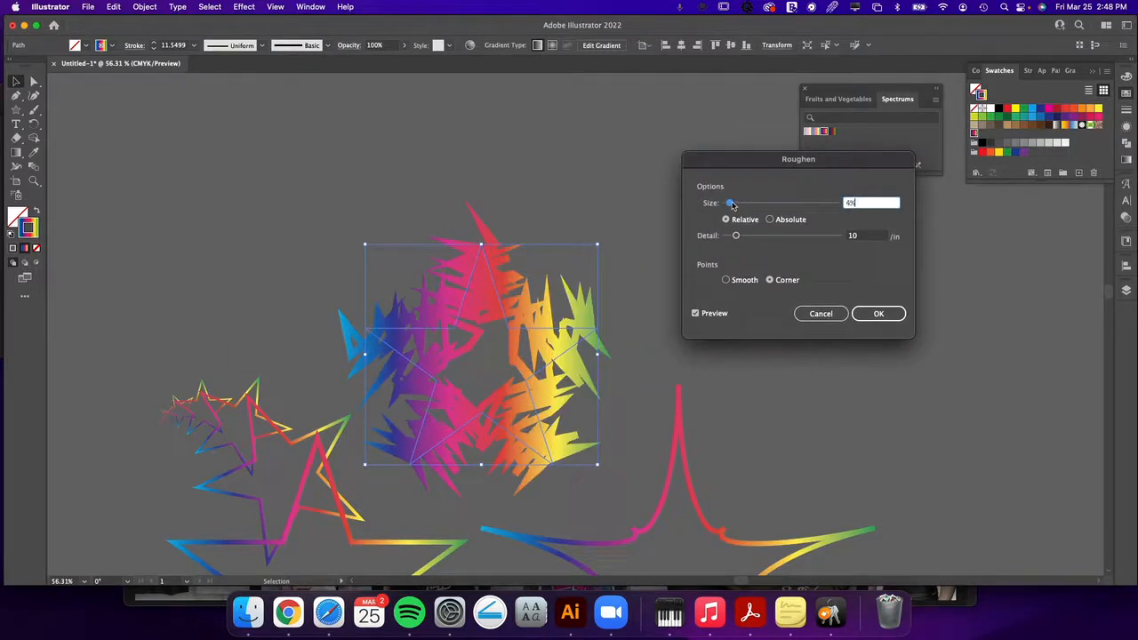
pyautogui.moveTo(736, 236); pyautogui.dragTo(749, 240)
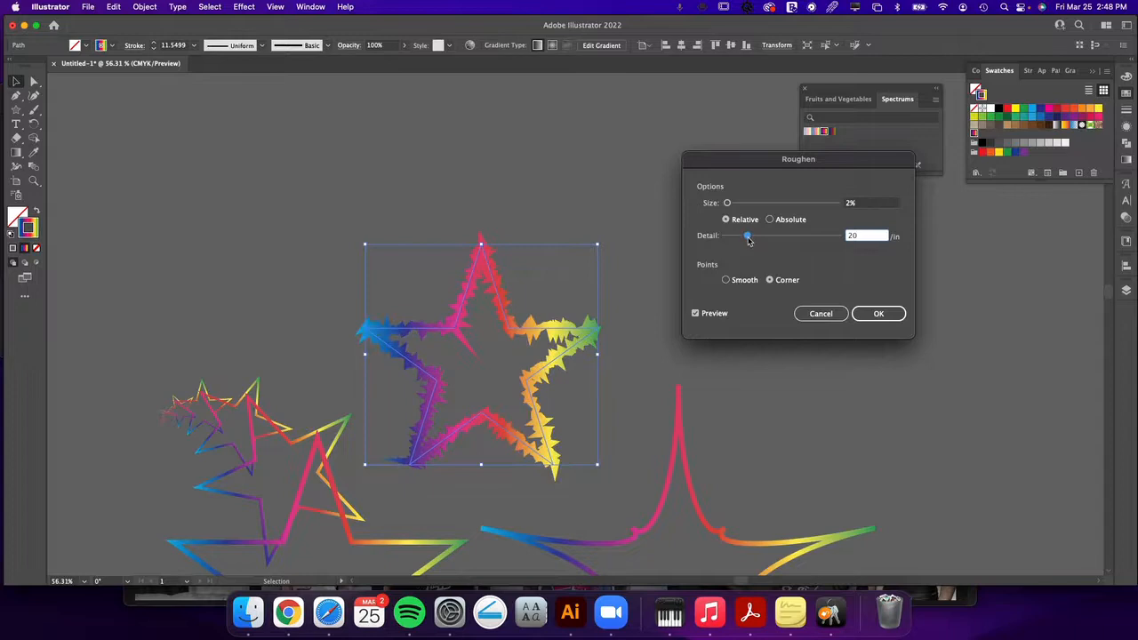
pyautogui.click(726, 281)
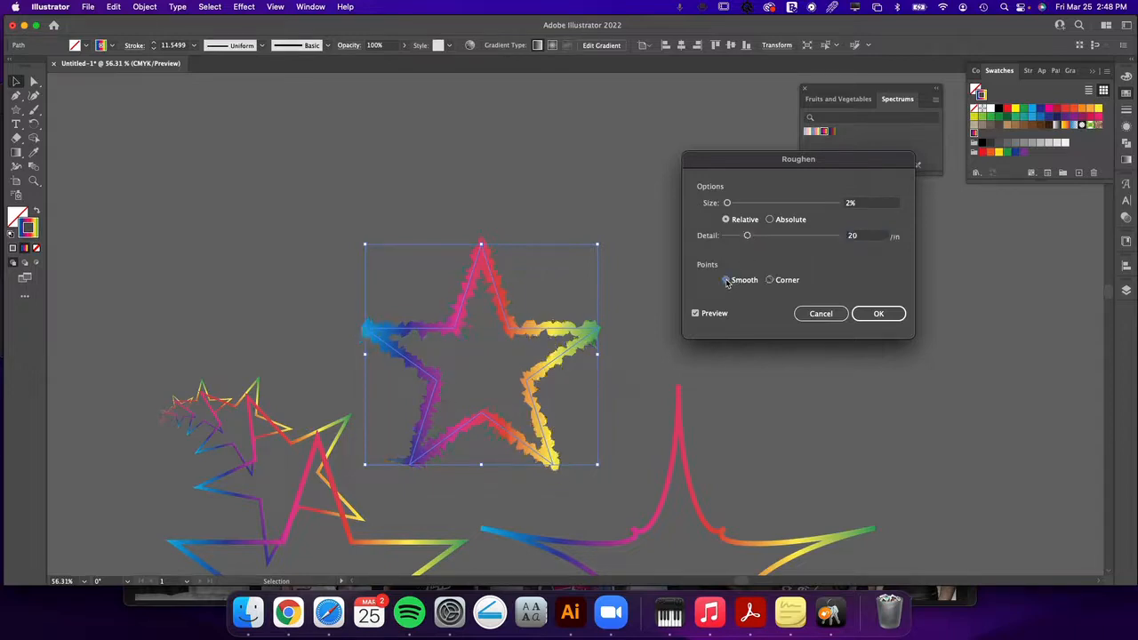
pyautogui.click(878, 315)
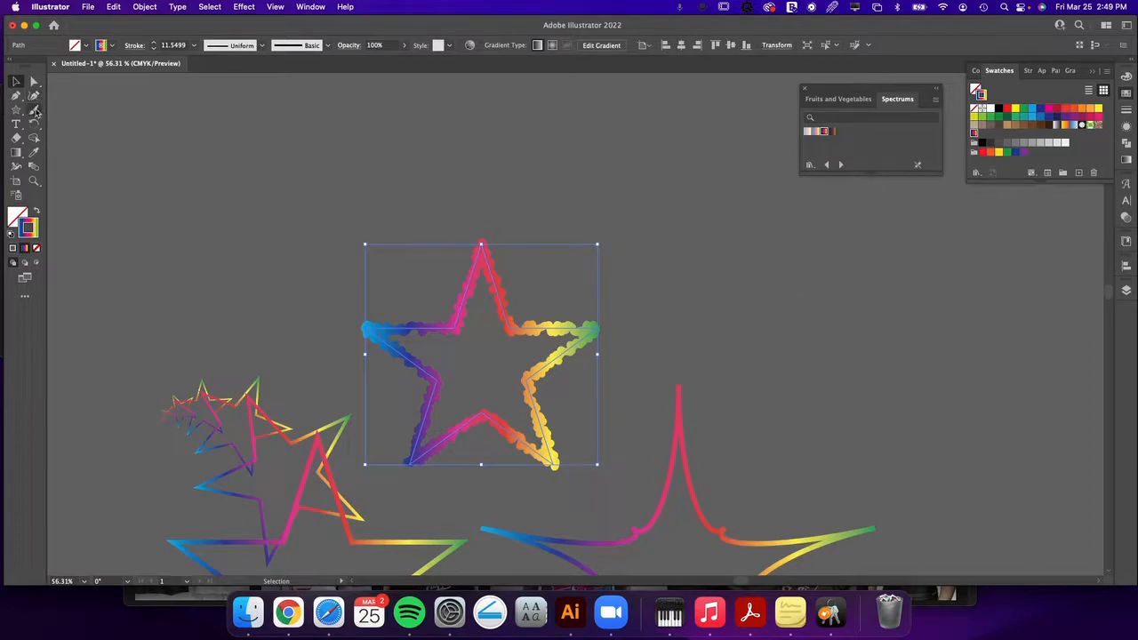
# Draw another rainbow-outlined star above and to the left of the roughened star, and enlarge it
pyautogui.click(16, 109)
pyautogui.moveTo(153, 159); pyautogui.dragTo(238, 227)
pyautogui.press('v')
pyautogui.moveTo(311, 222); pyautogui.dragTo(628, 376)
pyautogui.click(257, 7)
pyautogui.moveTo(285, 132)
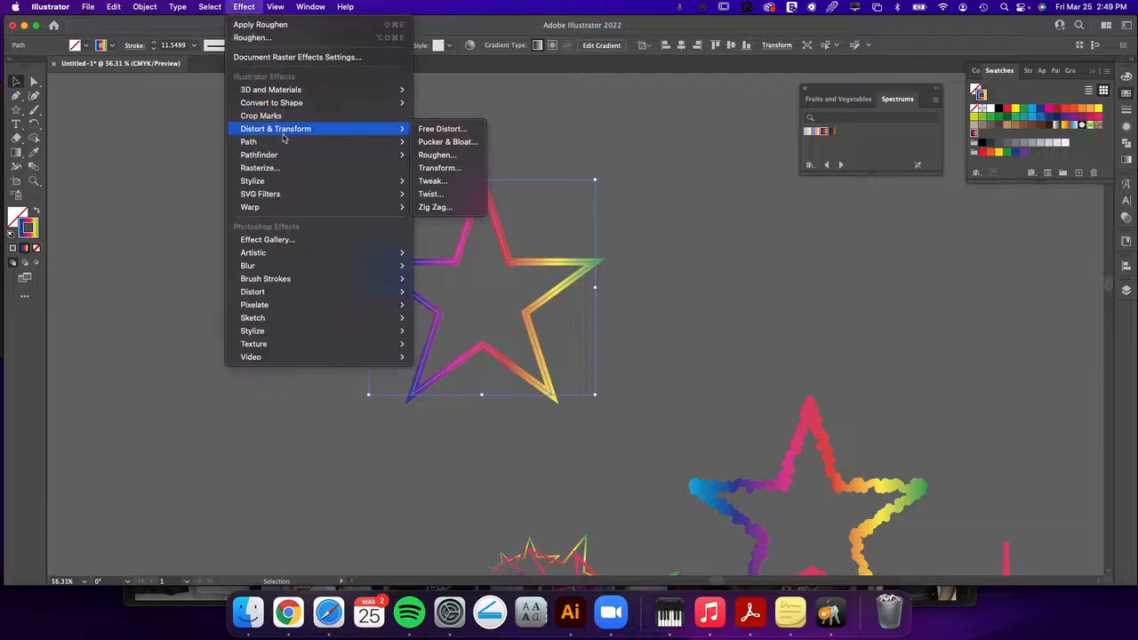
pyautogui.click(445, 183)
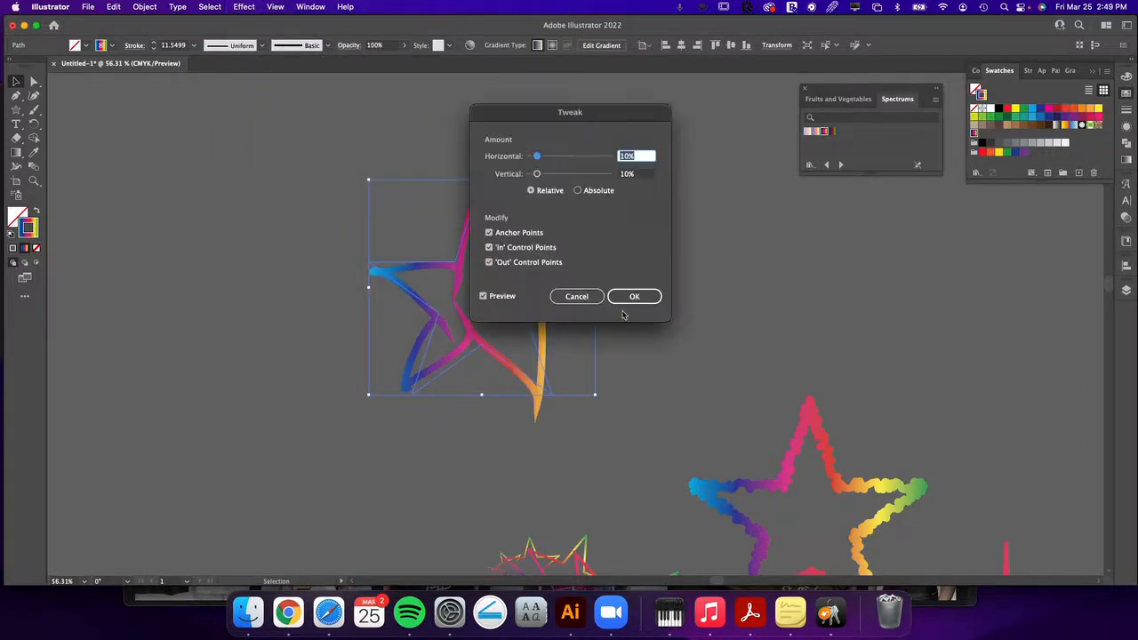
pyautogui.moveTo(544, 117); pyautogui.dragTo(739, 155)
pyautogui.click(769, 335)
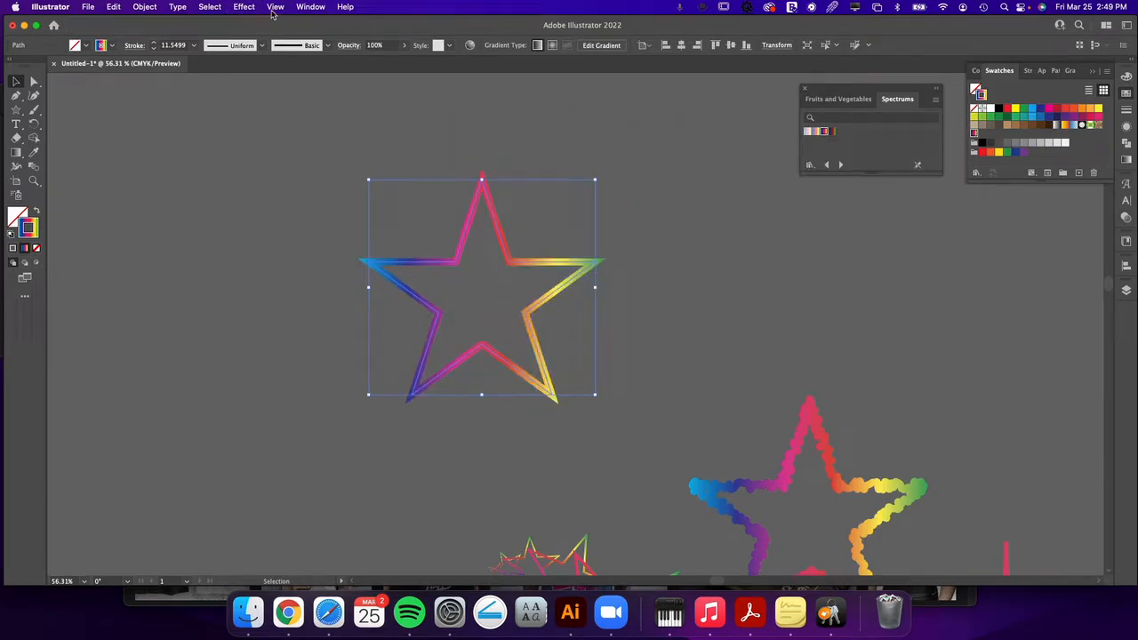
# Set up a Transform effect on the new star: 107% horizontal and 110% vertical scale, -0.0833 in and 0.0417 in movement, 120° rotation
pyautogui.click(244, 7)
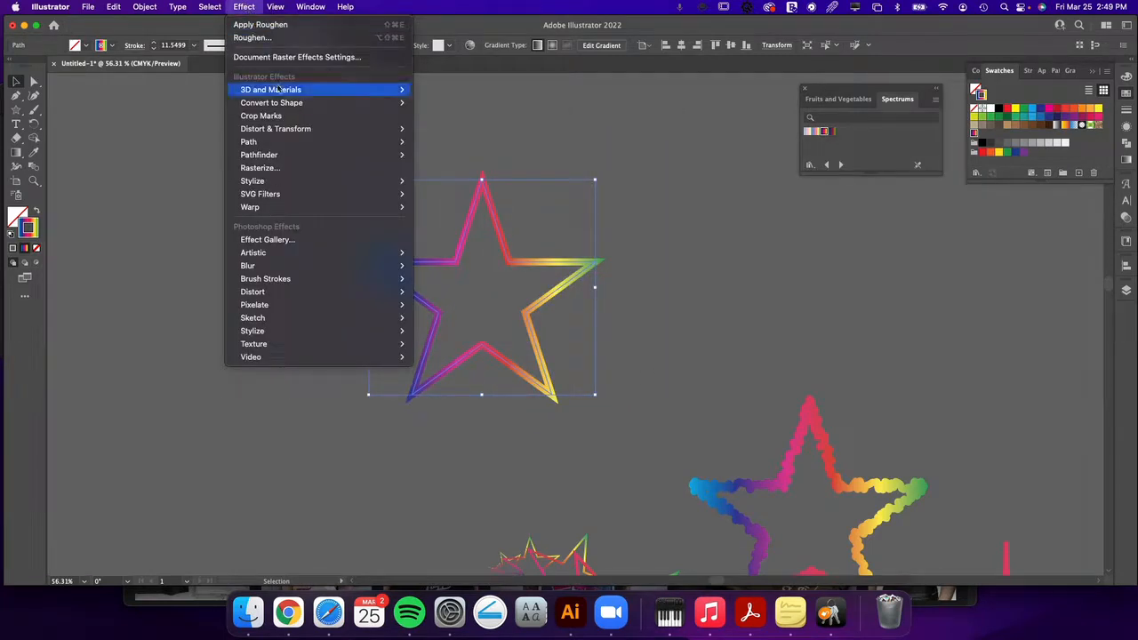
pyautogui.moveTo(346, 182)
pyautogui.moveTo(313, 131)
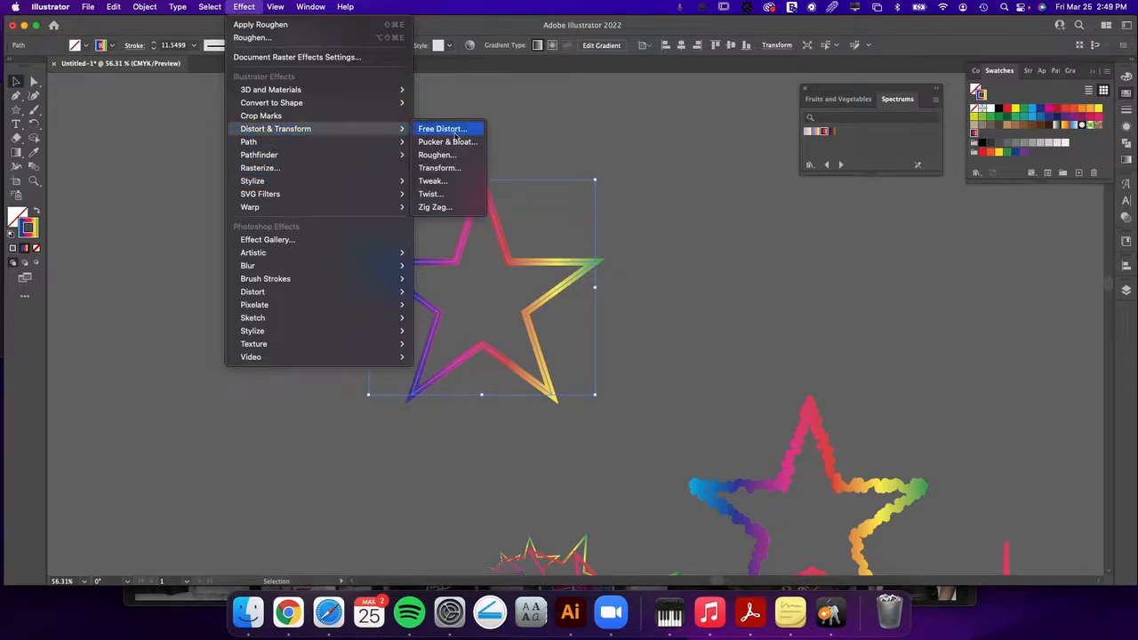
pyautogui.click(446, 169)
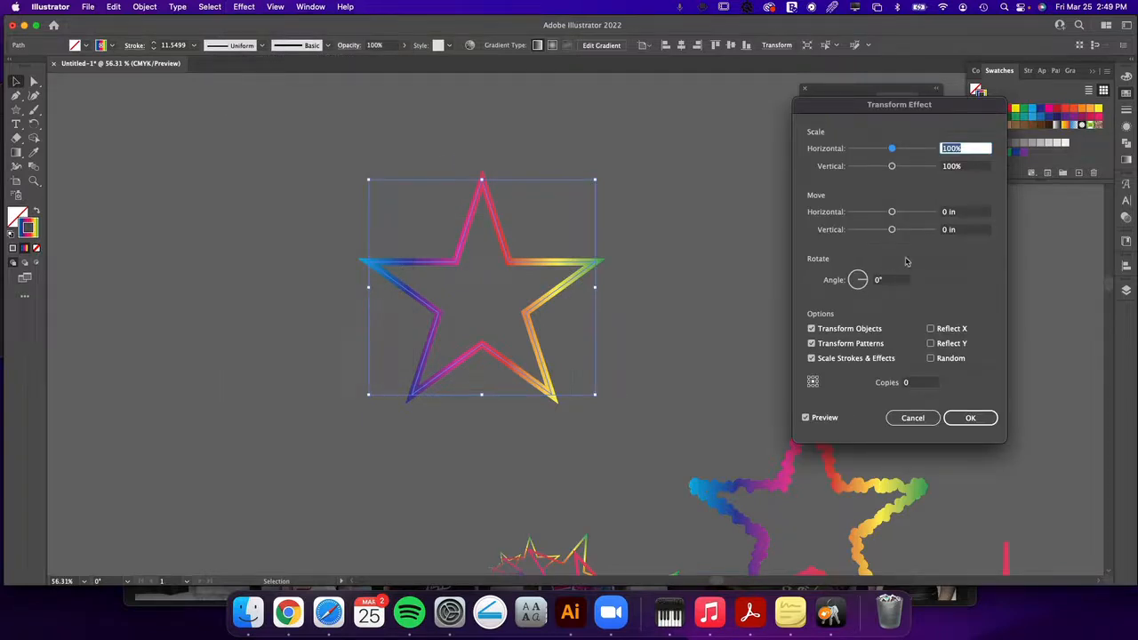
pyautogui.moveTo(893, 152); pyautogui.dragTo(898, 168)
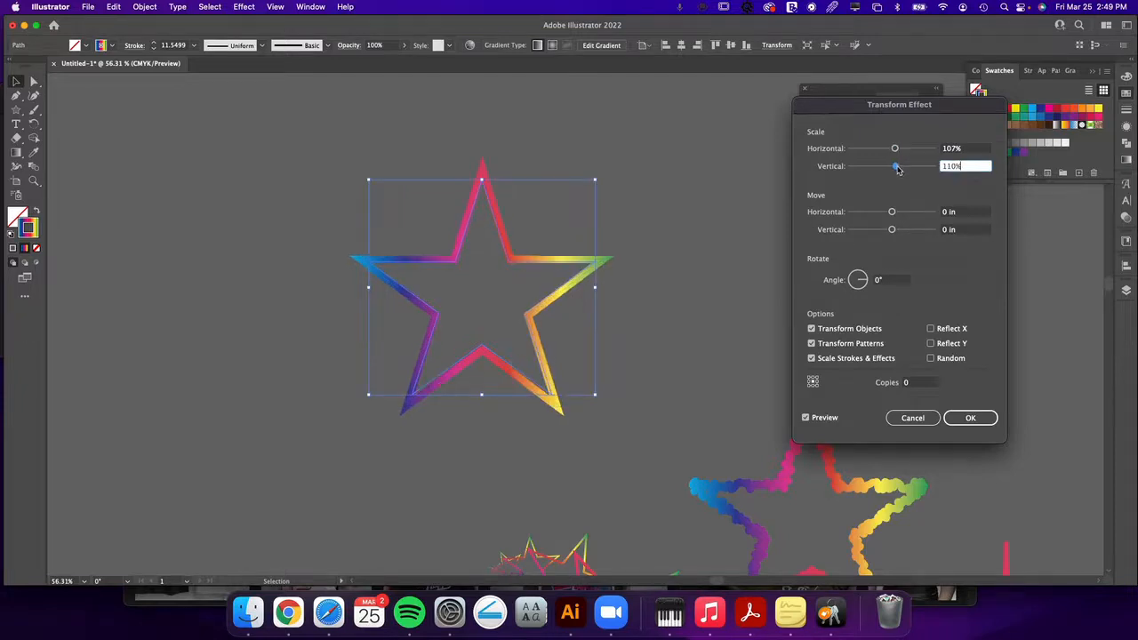
pyautogui.moveTo(889, 213)
pyautogui.mouseDown()
pyautogui.moveTo(888, 231)
pyautogui.moveTo(900, 231)
pyautogui.moveTo(889, 212)
pyautogui.mouseUp()
pyautogui.click(877, 280)
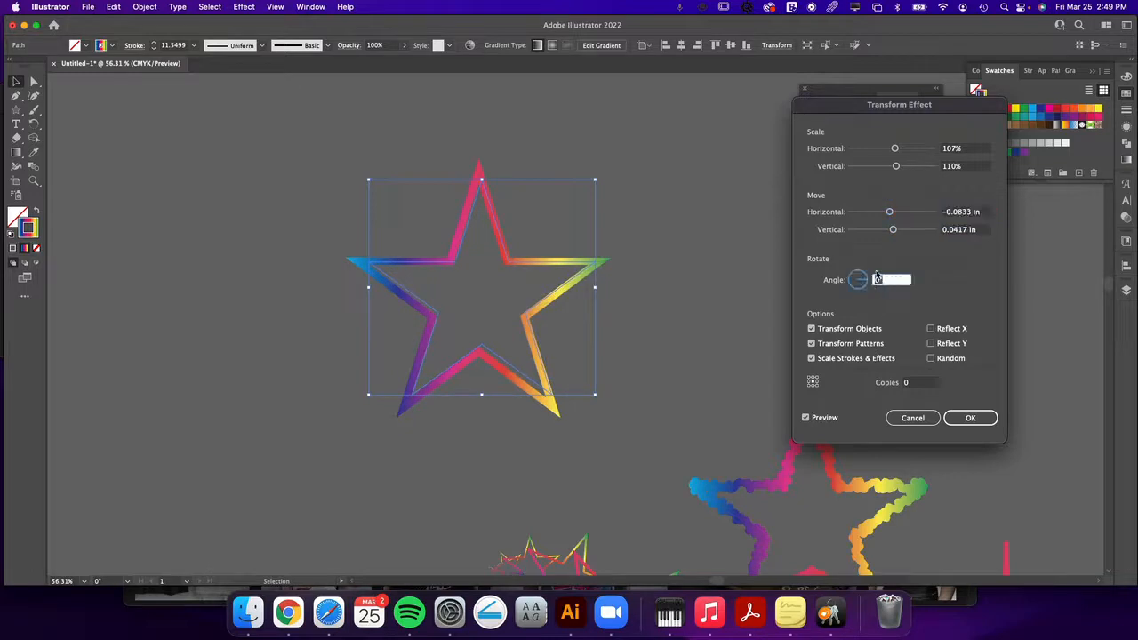
pyautogui.write('120')
pyautogui.press('Tab')
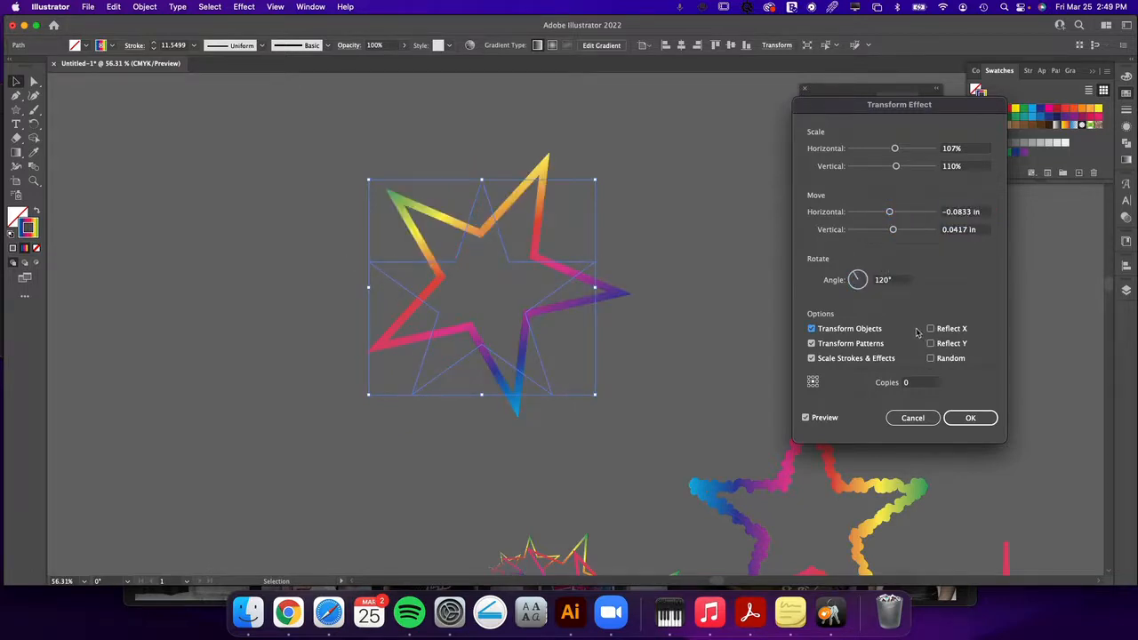
# Set the Transform effect to 120 copies, lower the rotation angle so the copies spiral outward, and apply it
pyautogui.click(912, 383)
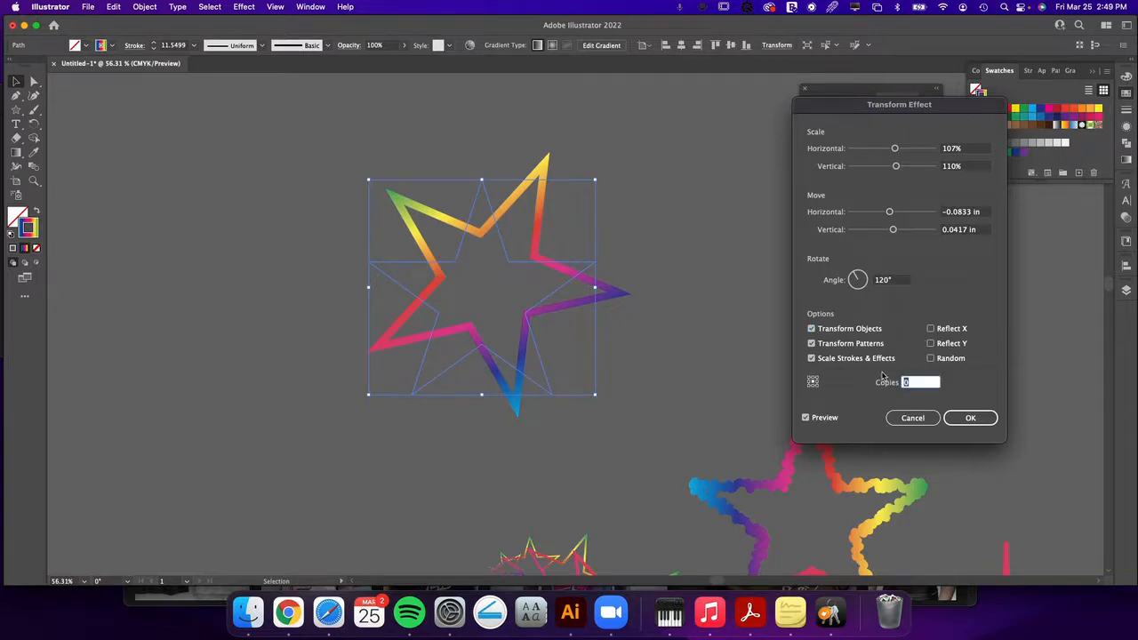
pyautogui.write('120')
pyautogui.press('Tab')
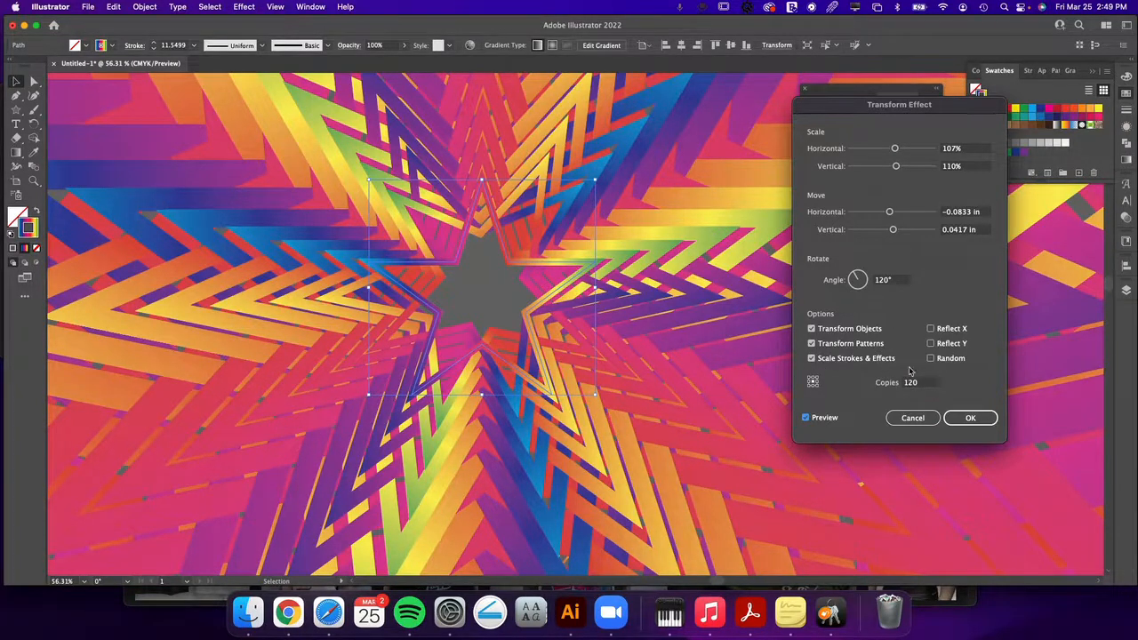
pyautogui.click(889, 280)
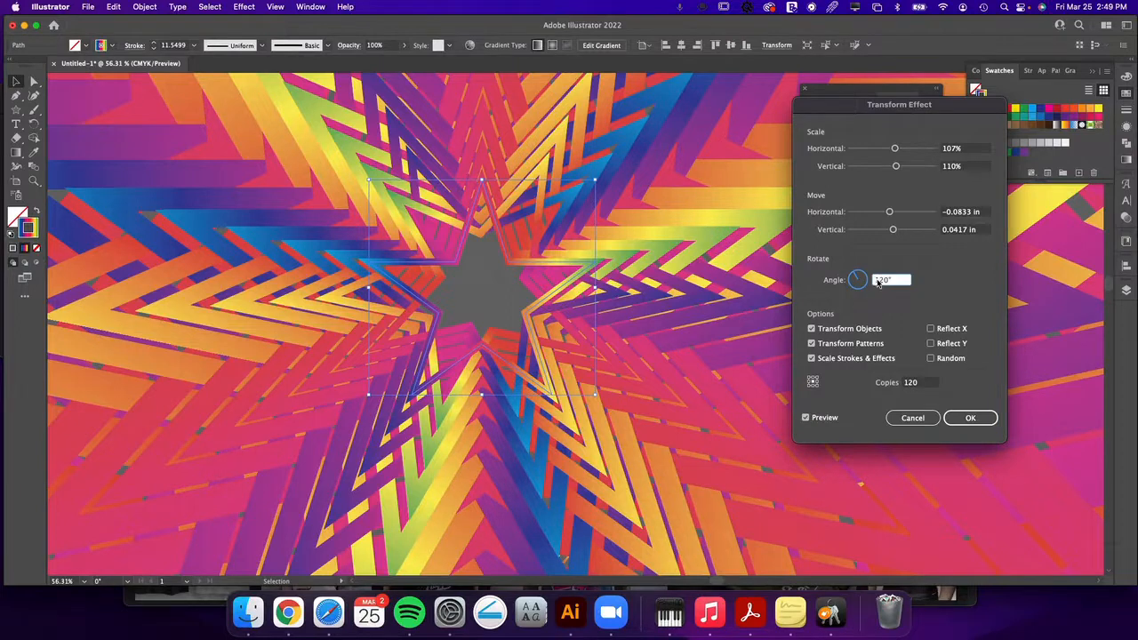
pyautogui.write('2')
pyautogui.press('Return')
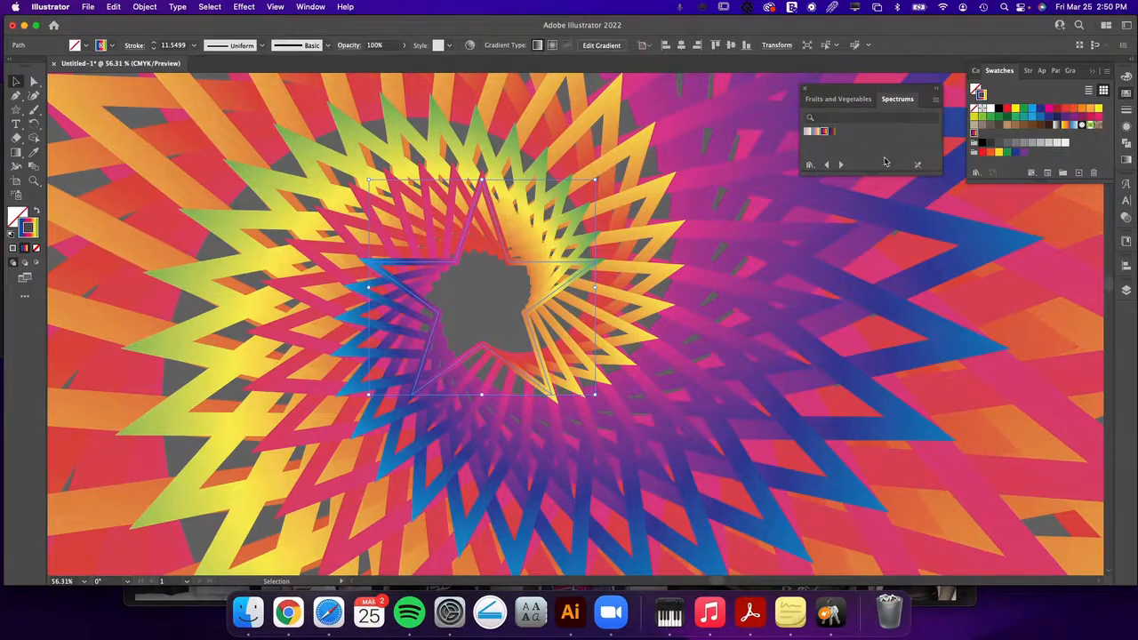
# Examine the full extent of the spiralling star copies and the detail at their centre
pyautogui.press('super+minus')
pyautogui.press('super+minus')
pyautogui.press('super+minus')
pyautogui.press('super+minus')
pyautogui.press('super+minus')
pyautogui.press('super+minus')
pyautogui.press('super+minus')
pyautogui.press('super+minus')
pyautogui.press('super+minus')
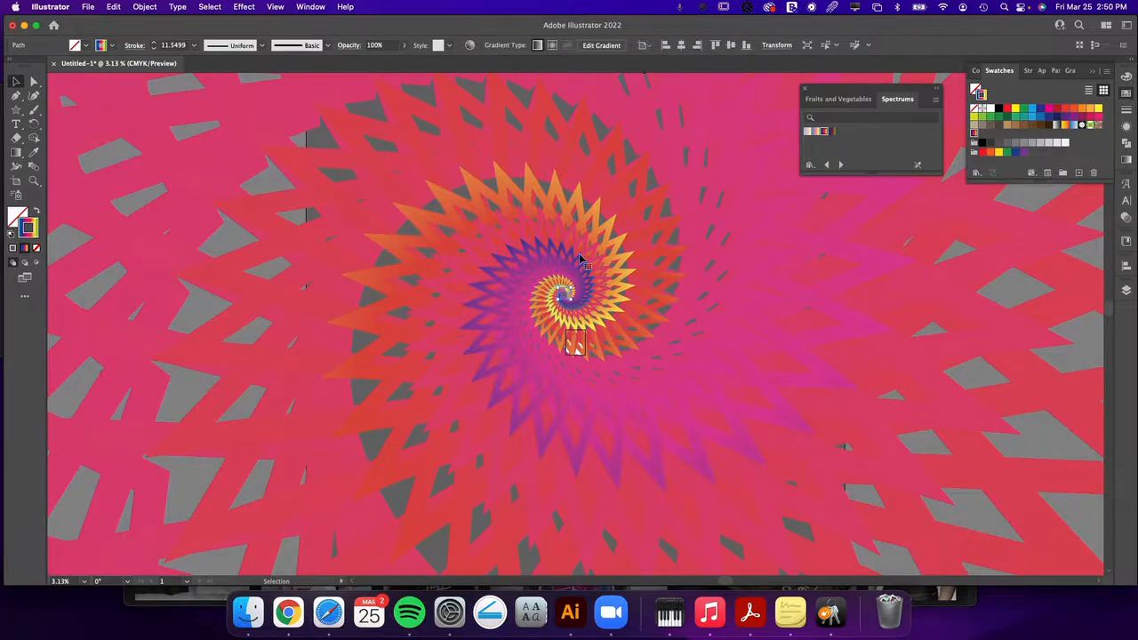
pyautogui.moveTo(570, 290)
pyautogui.mouseDown()
pyautogui.moveTo(559, 295)
pyautogui.moveTo(913, 407)
pyautogui.mouseUp()
pyautogui.press('z')
pyautogui.moveTo(583, 321); pyautogui.dragTo(904, 486)
pyautogui.moveTo(687, 478); pyautogui.dragTo(919, 551)
pyautogui.moveTo(682, 443); pyautogui.dragTo(708, 420)
pyautogui.moveTo(794, 495); pyautogui.dragTo(641, 335)
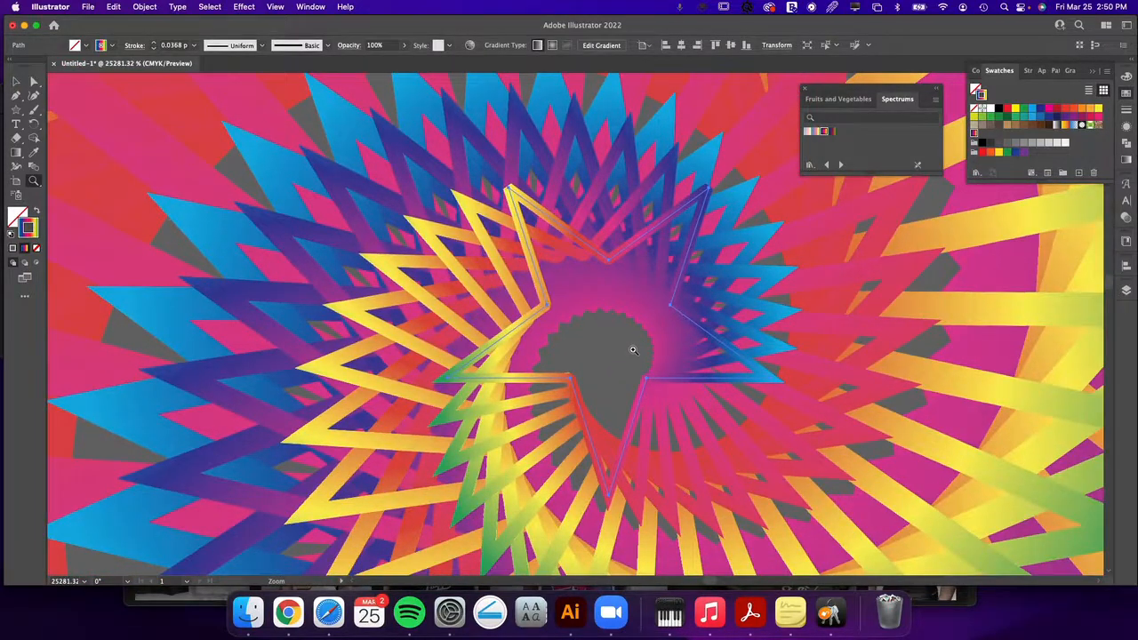
# Delete the star that carries the spiralling Transform effect
pyautogui.press('v')
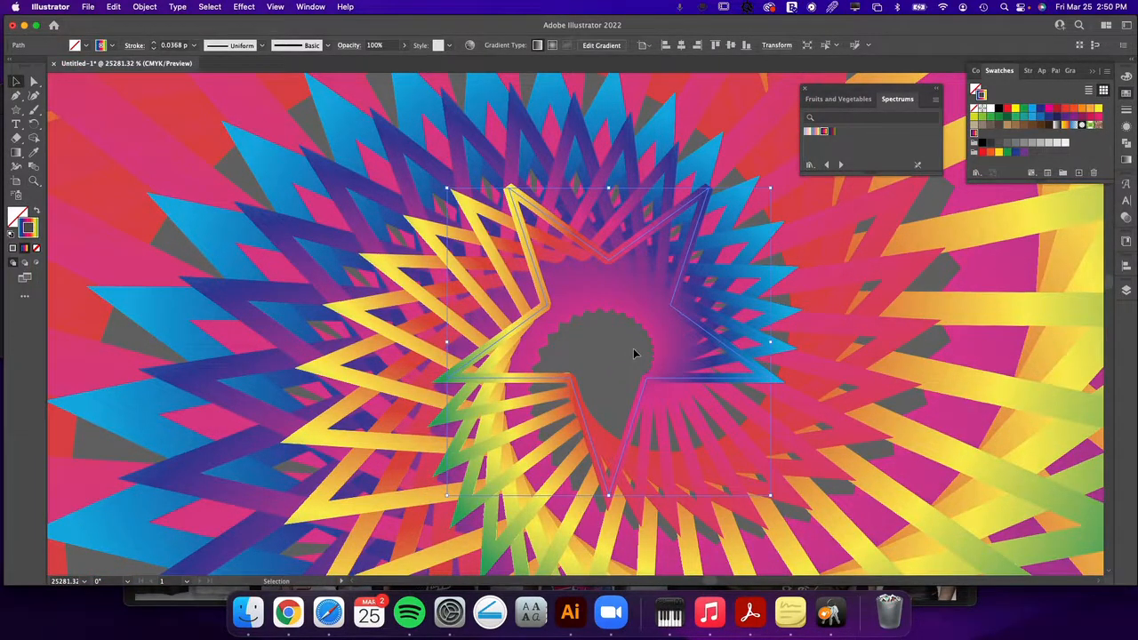
pyautogui.press('Delete')
pyautogui.press('super+minus')
pyautogui.press('super+minus')
pyautogui.press('super+minus')
pyautogui.press('super+minus')
pyautogui.press('super+minus')
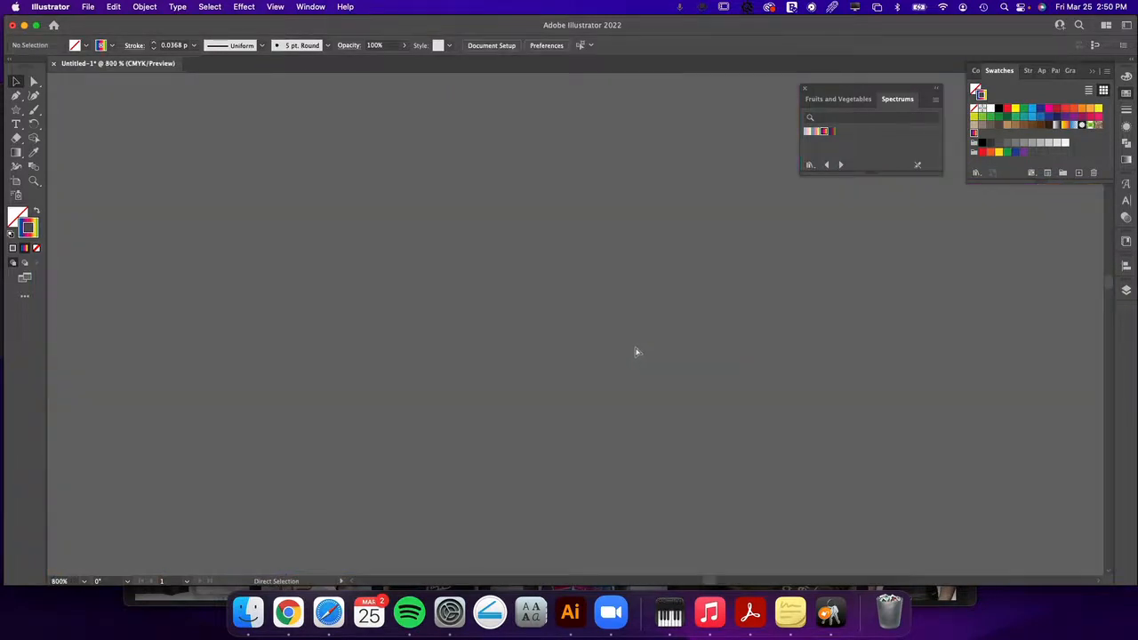
pyautogui.press('super+minus')
pyautogui.press('super+minus')
pyautogui.press('super+minus')
pyautogui.press('super+minus')
pyautogui.press('super+minus')
pyautogui.press('super+minus')
pyautogui.press('super+minus')
pyautogui.press('super+minus')
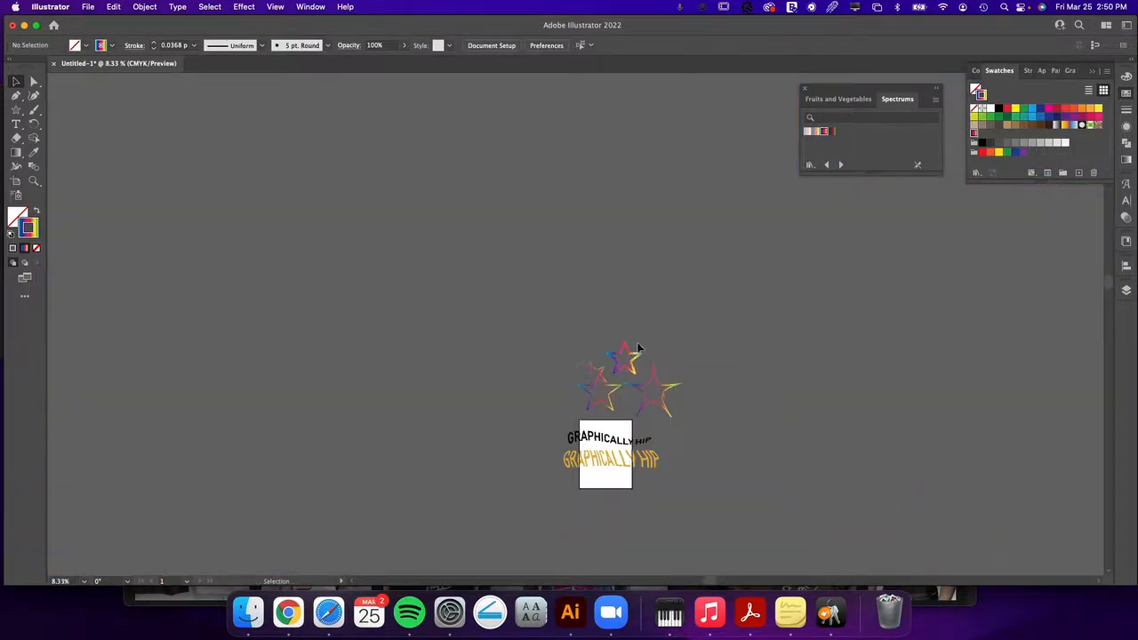
# Expand the appearance of the roughened star so its bumpy effect becomes an actual path
pyautogui.press('z')
pyautogui.moveTo(628, 367); pyautogui.dragTo(1008, 432)
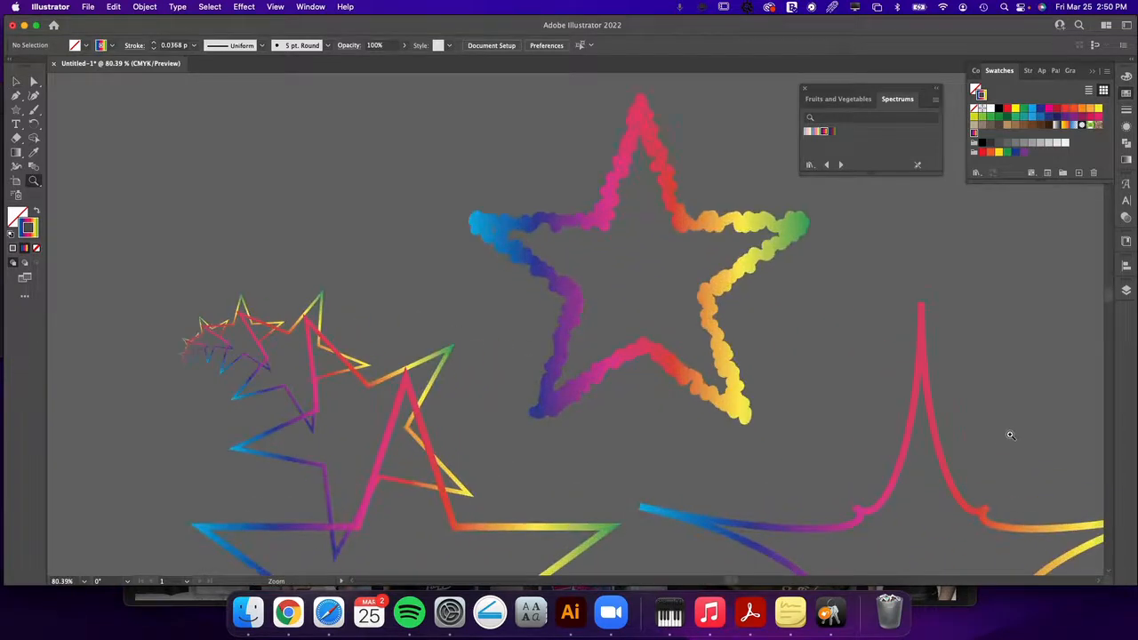
pyautogui.press('v')
pyautogui.click(749, 227)
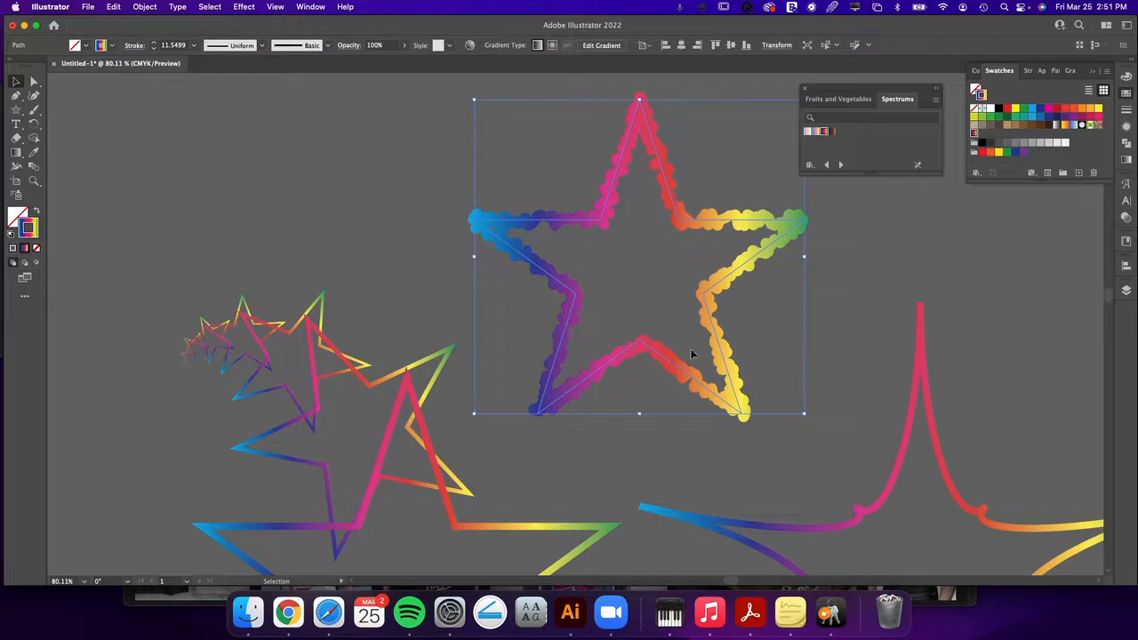
pyautogui.rightClick(559, 268)
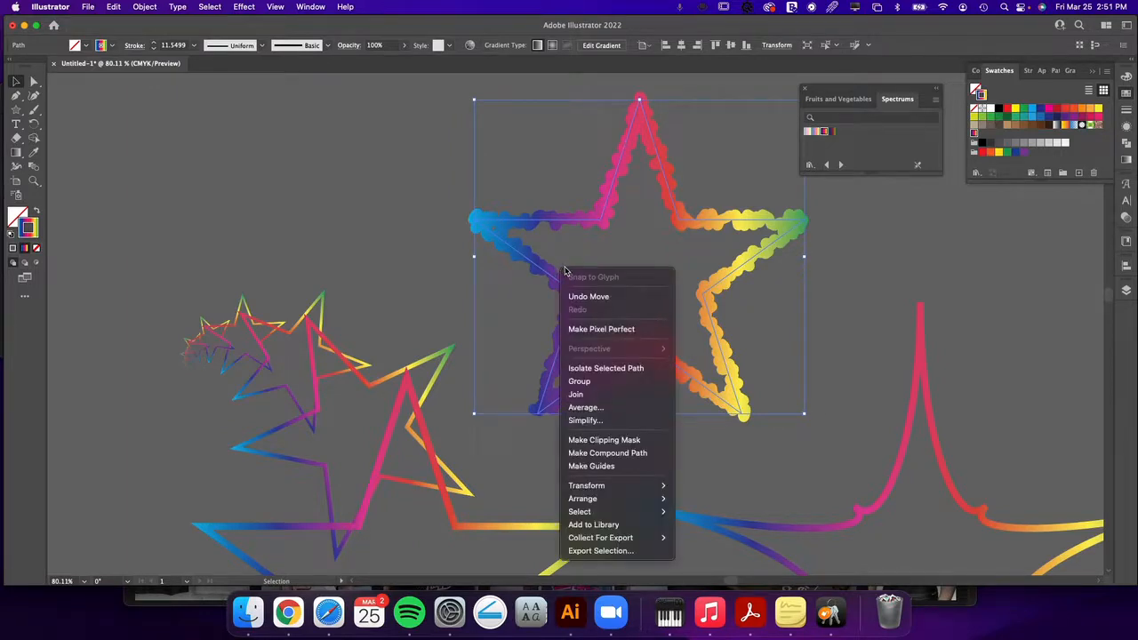
pyautogui.click(244, 8)
pyautogui.click(243, 7)
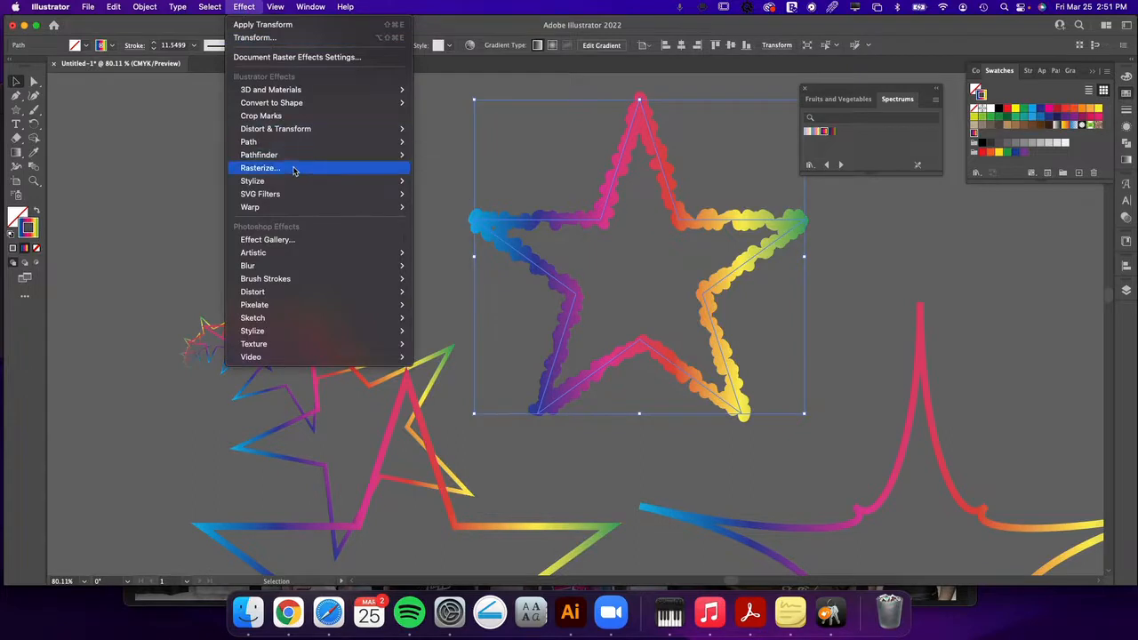
pyautogui.moveTo(303, 130)
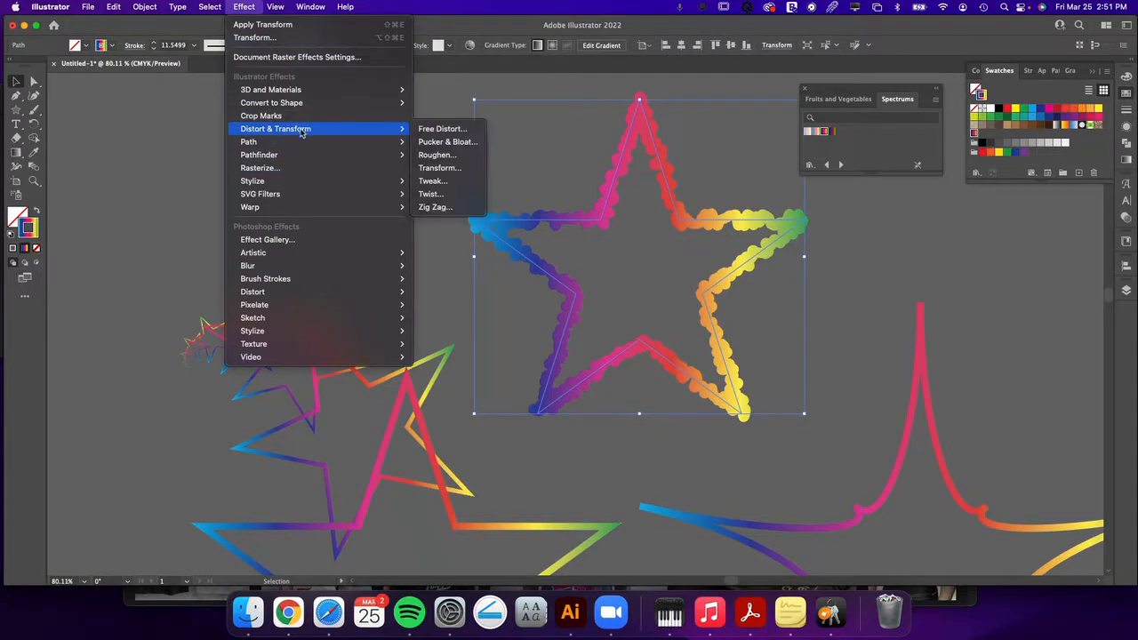
pyautogui.moveTo(151, 7)
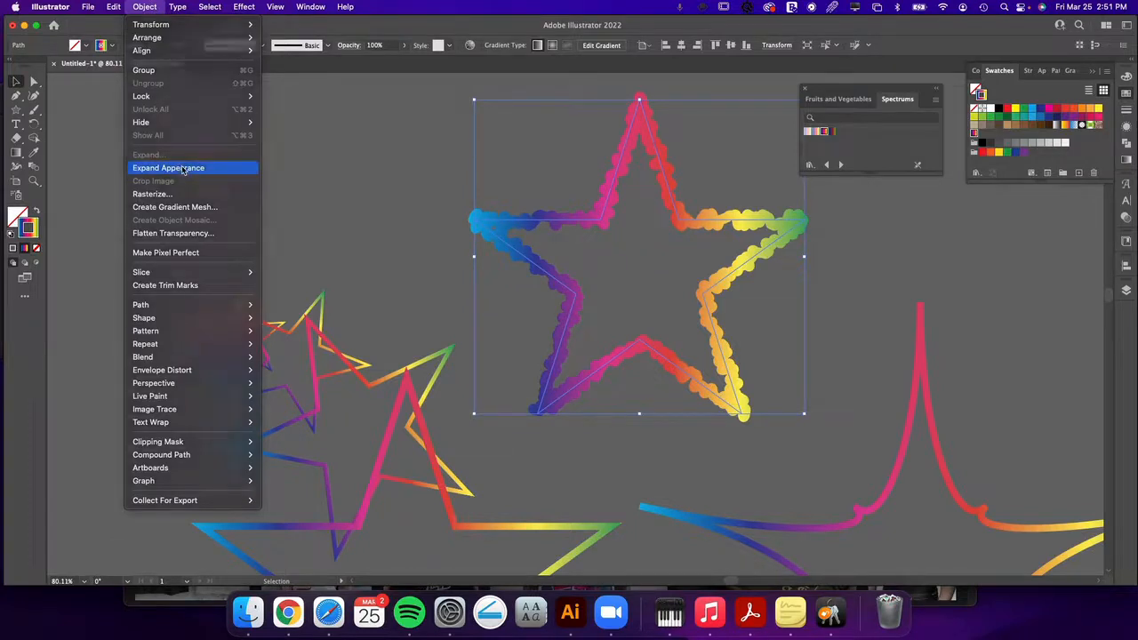
pyautogui.click(182, 168)
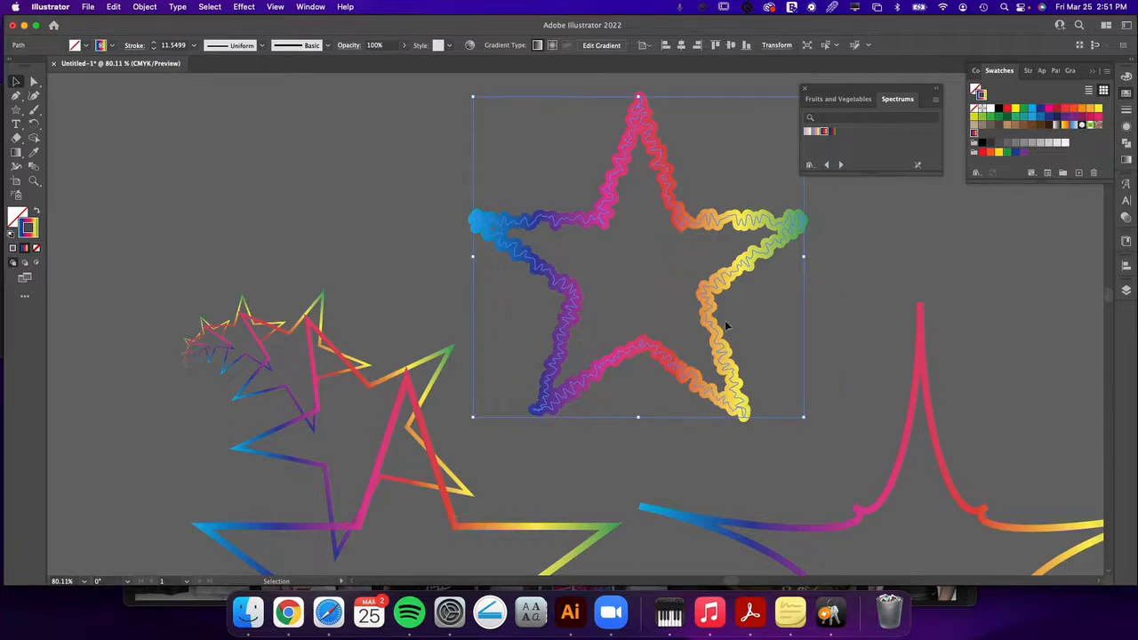
# Outline the stroke of the expanded roughened star and move it slightly left of its original place
pyautogui.click(145, 7)
pyautogui.moveTo(194, 305)
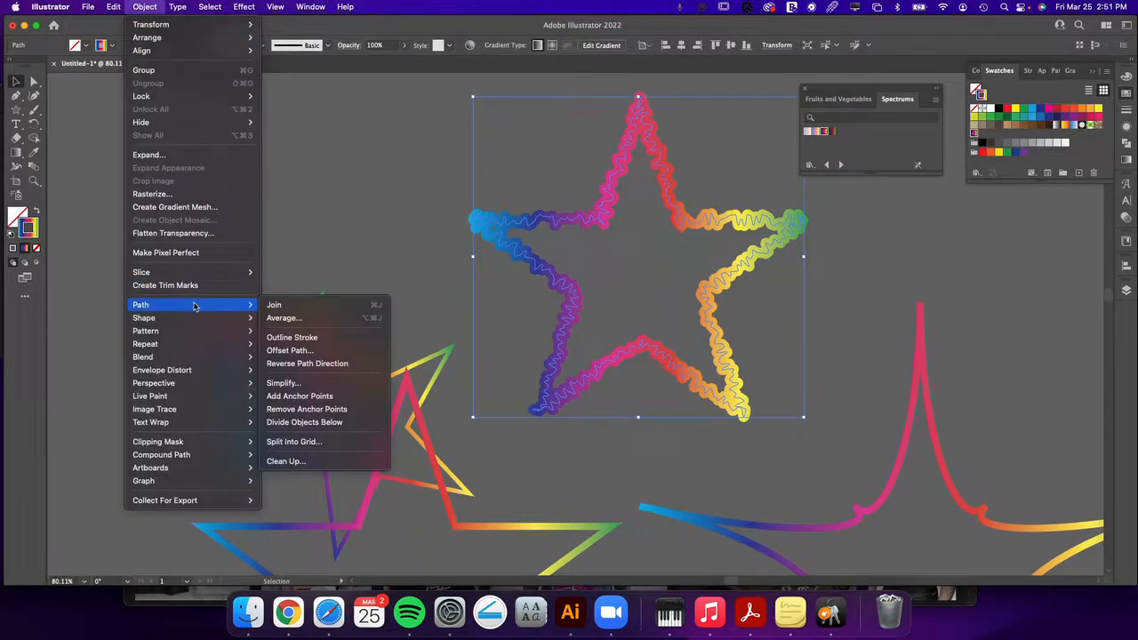
pyautogui.click(303, 340)
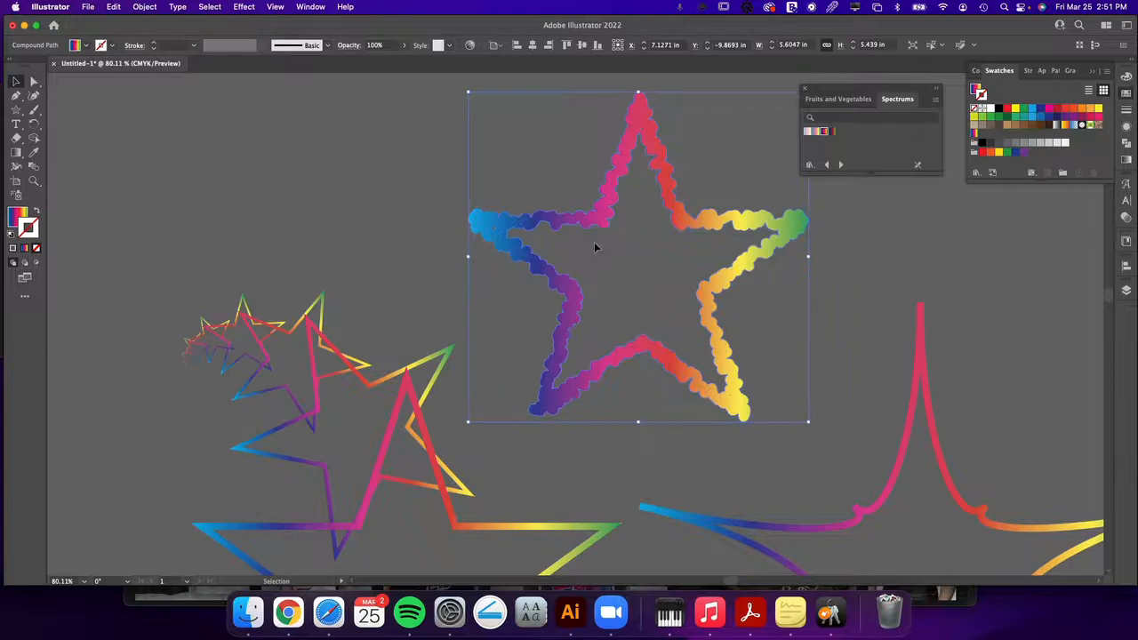
pyautogui.moveTo(583, 216); pyautogui.dragTo(448, 202)
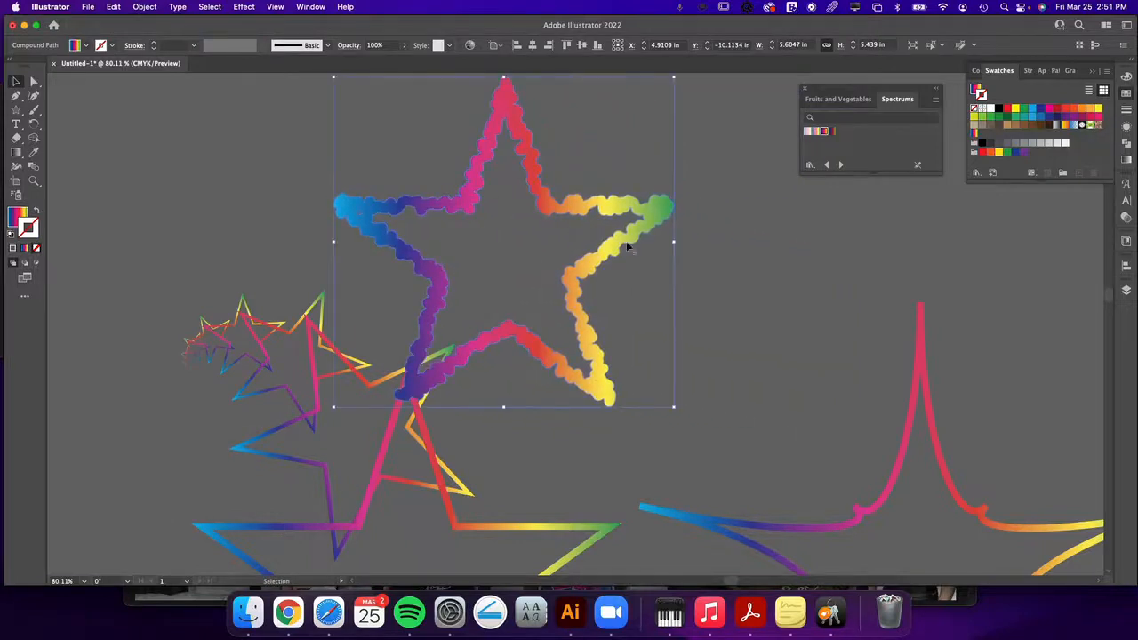
pyautogui.click(642, 335)
pyautogui.moveTo(600, 271); pyautogui.dragTo(700, 293)
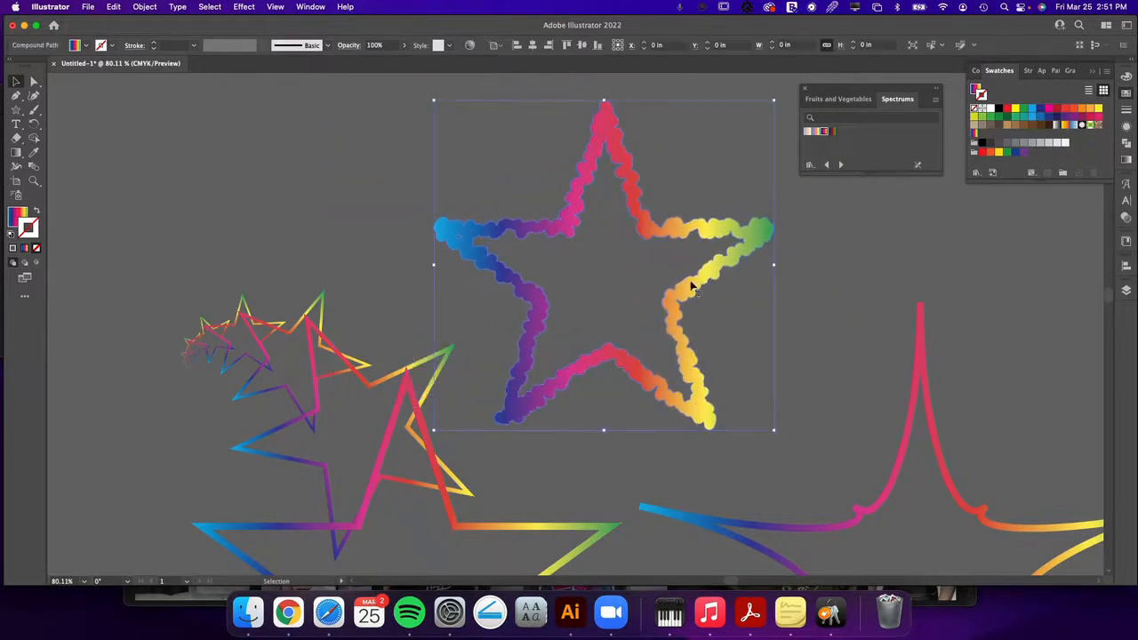
pyautogui.click(620, 287)
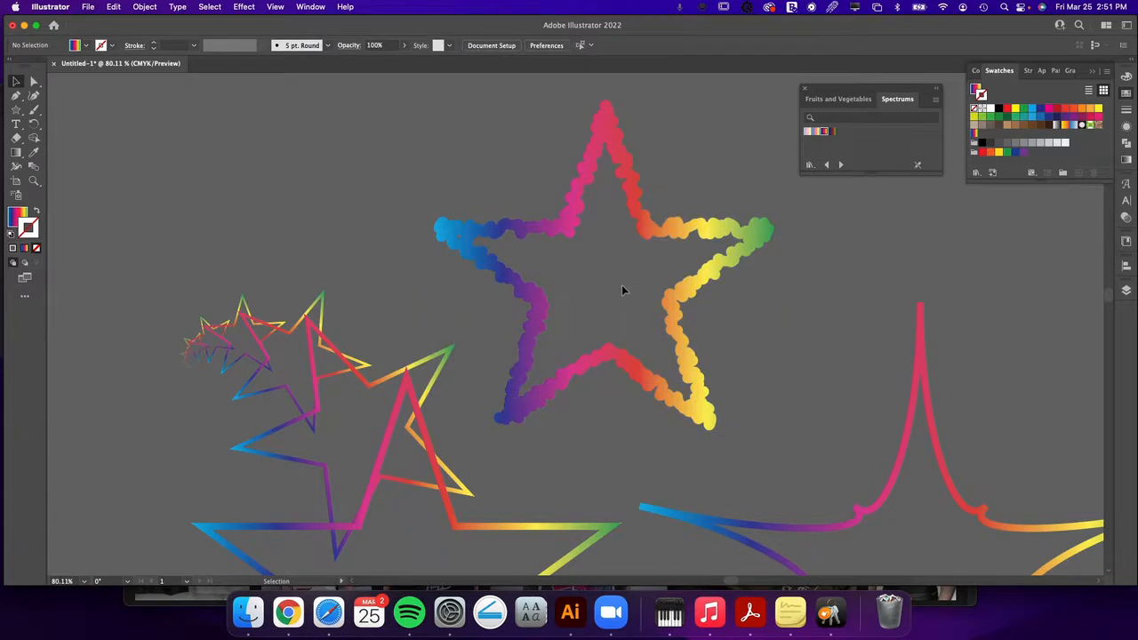
# Release the outlined star's compound path and delete the inner star shape, leaving the solid outer one
pyautogui.click(697, 285)
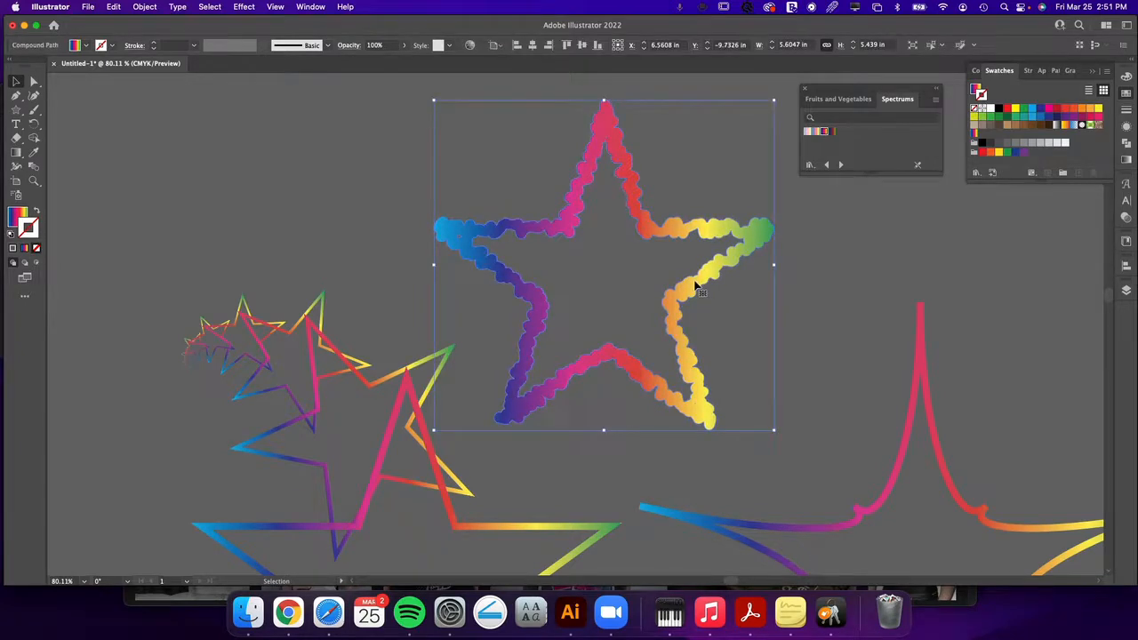
pyautogui.rightClick(696, 286)
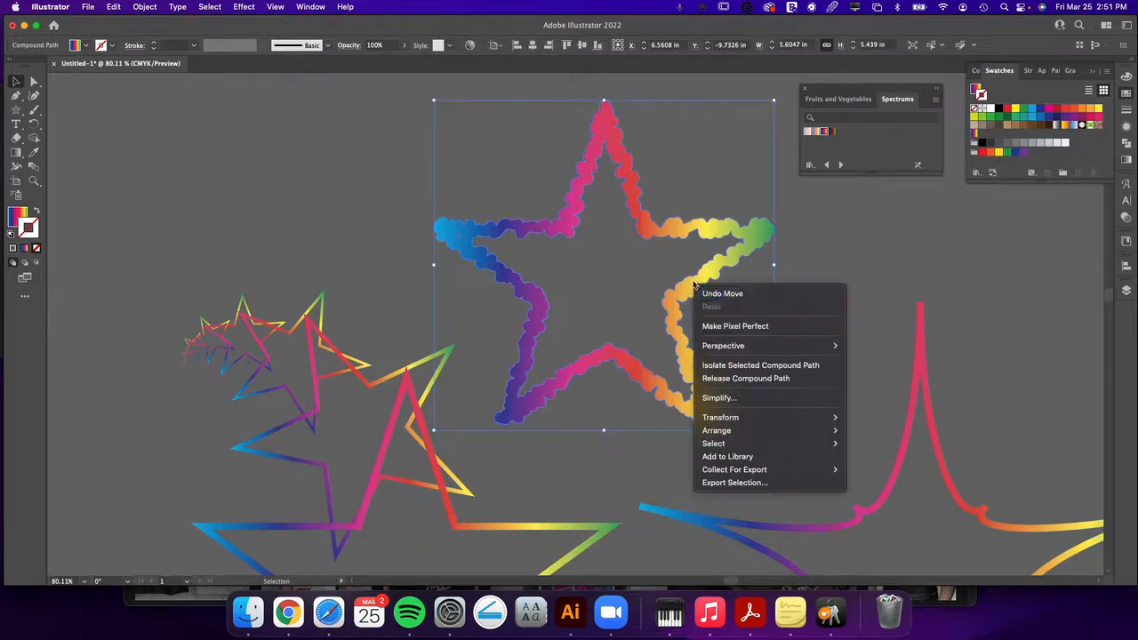
pyautogui.click(743, 379)
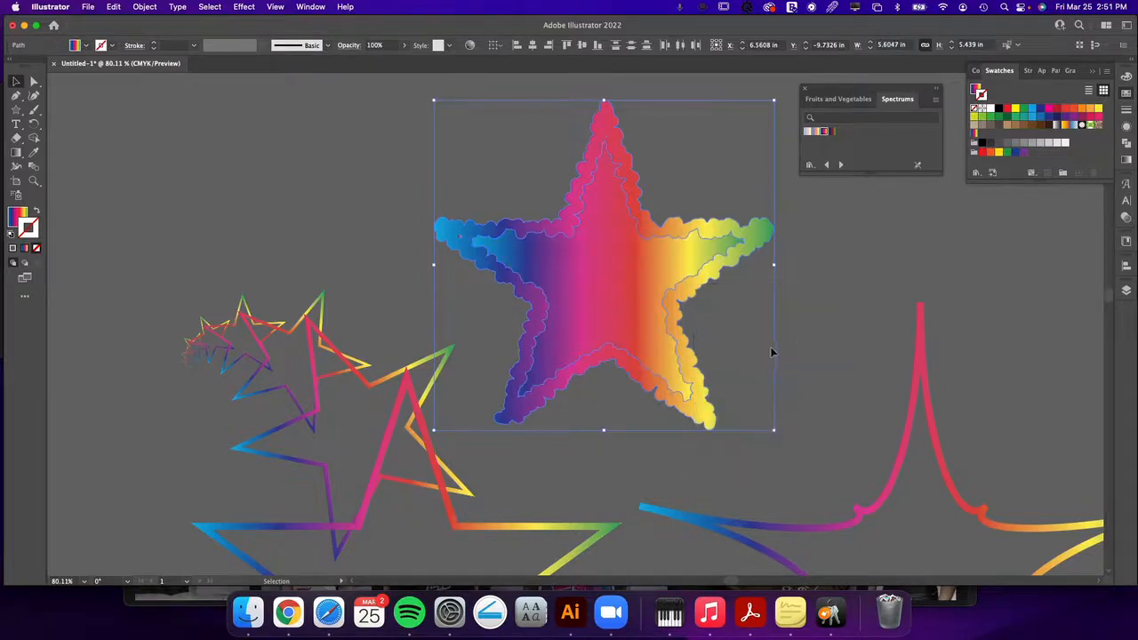
pyautogui.click(784, 321)
pyautogui.click(624, 281)
pyautogui.press('Delete')
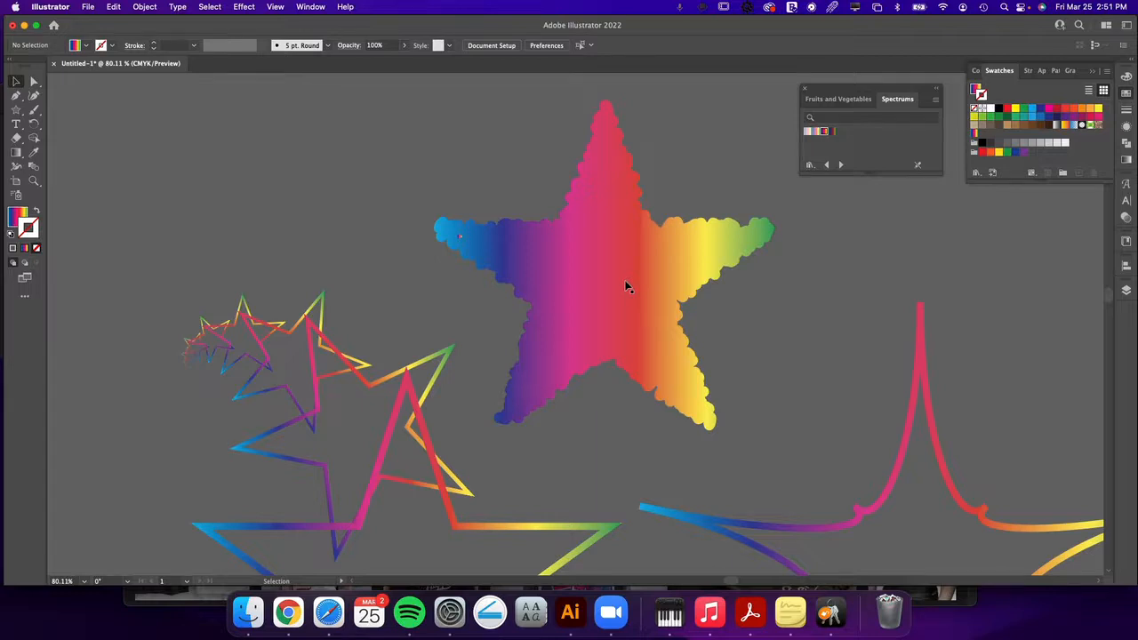
# Move the solid bumpy star to the right and delete the tiny leftover fragments beside it
pyautogui.moveTo(625, 286); pyautogui.dragTo(679, 299)
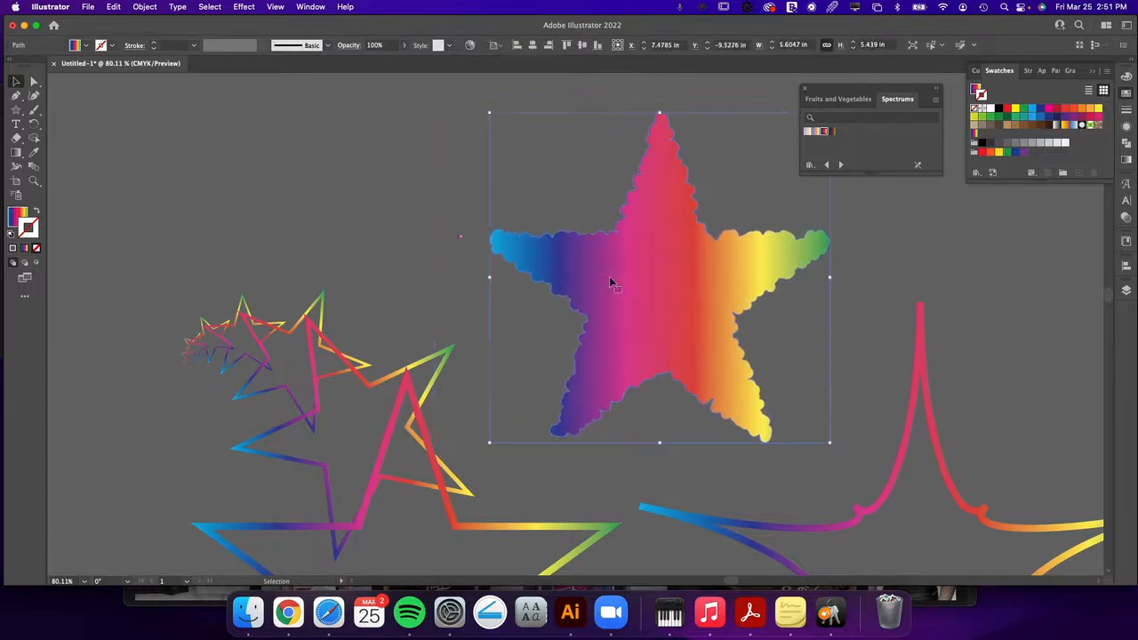
pyautogui.click(466, 264)
pyautogui.press('Delete')
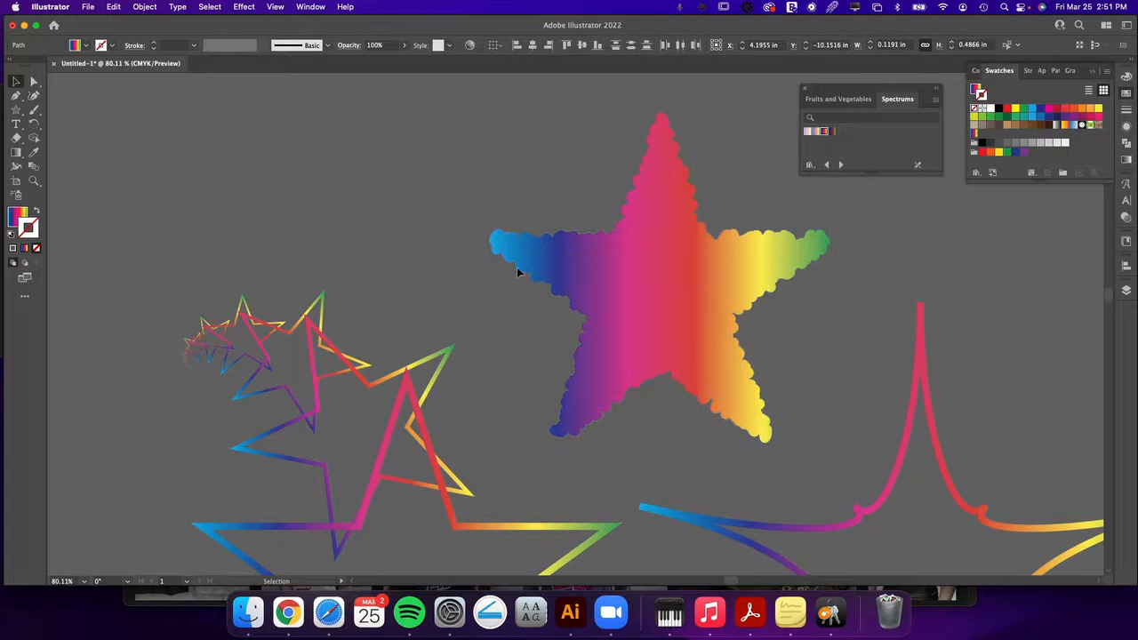
# Rotate the rainbow gradient fill of the solid bumpy star to an angle of 45°
pyautogui.click(669, 276)
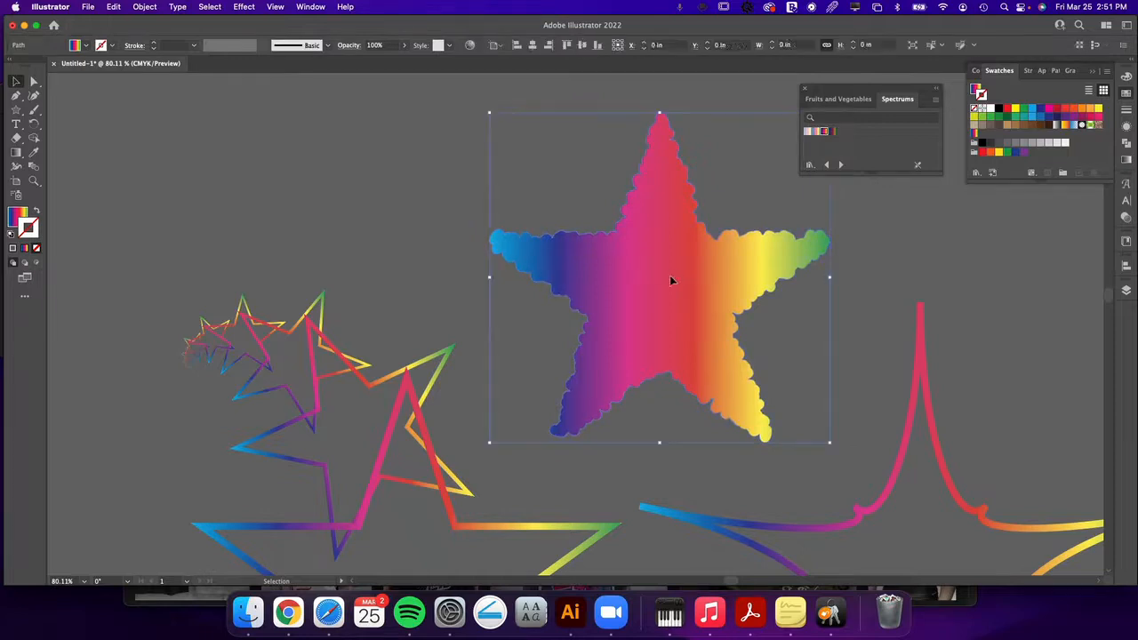
pyautogui.click(1125, 159)
pyautogui.click(978, 114)
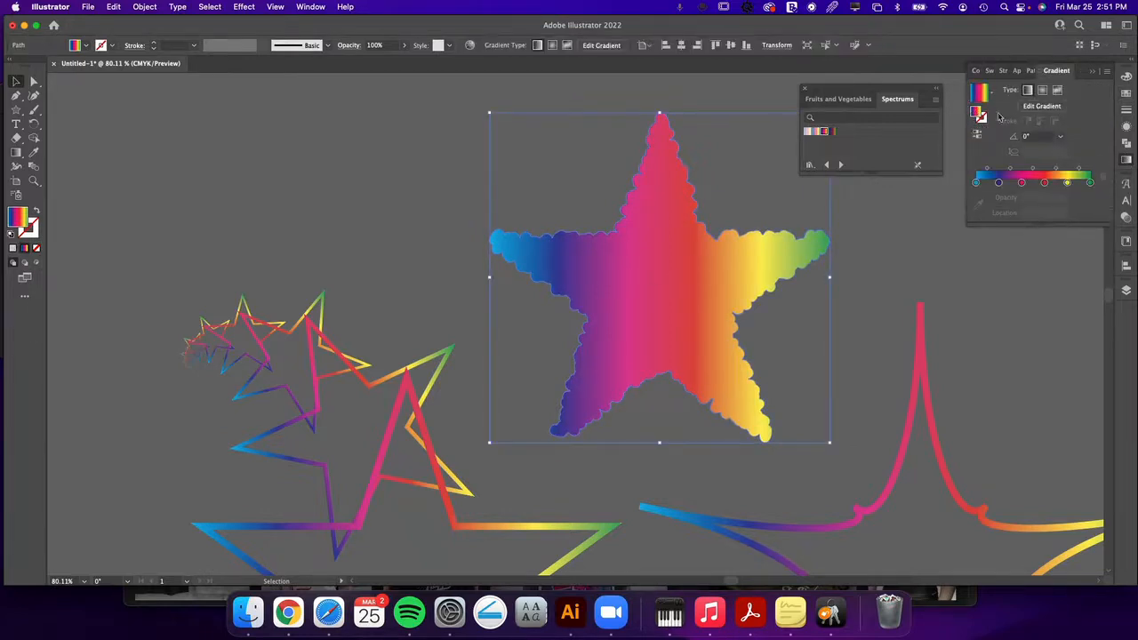
pyautogui.moveTo(1041, 137); pyautogui.dragTo(988, 133)
pyautogui.write('45')
pyautogui.press('Return')
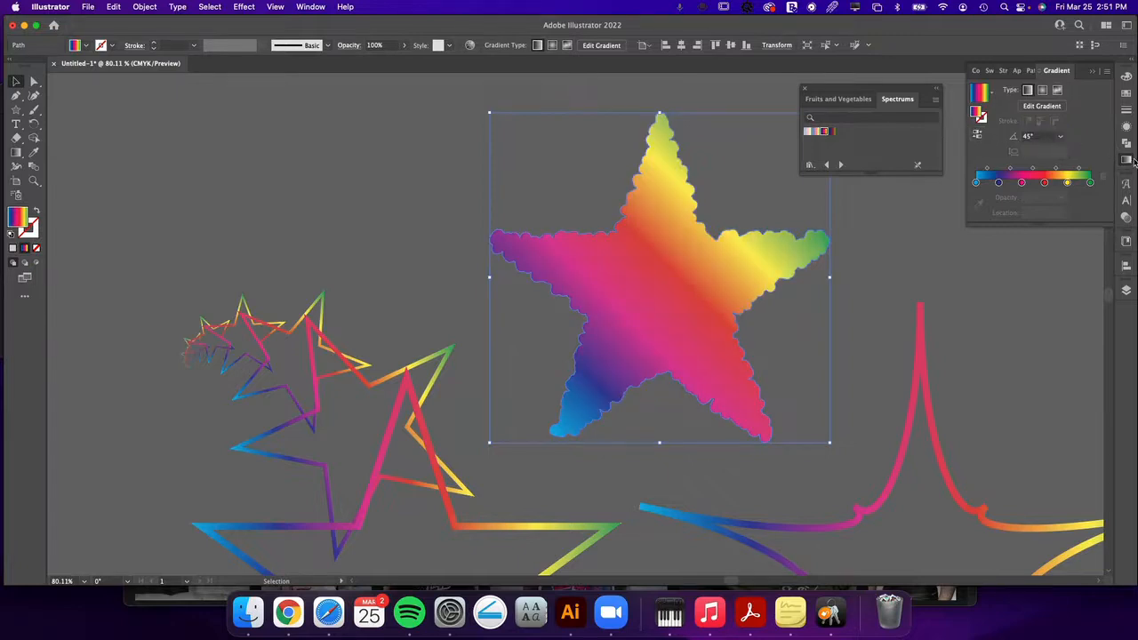
# Move the solid gradient star upward, clear of the other stars
pyautogui.press('super+minus')
pyautogui.press('super+minus')
pyautogui.moveTo(551, 250); pyautogui.dragTo(544, 235)
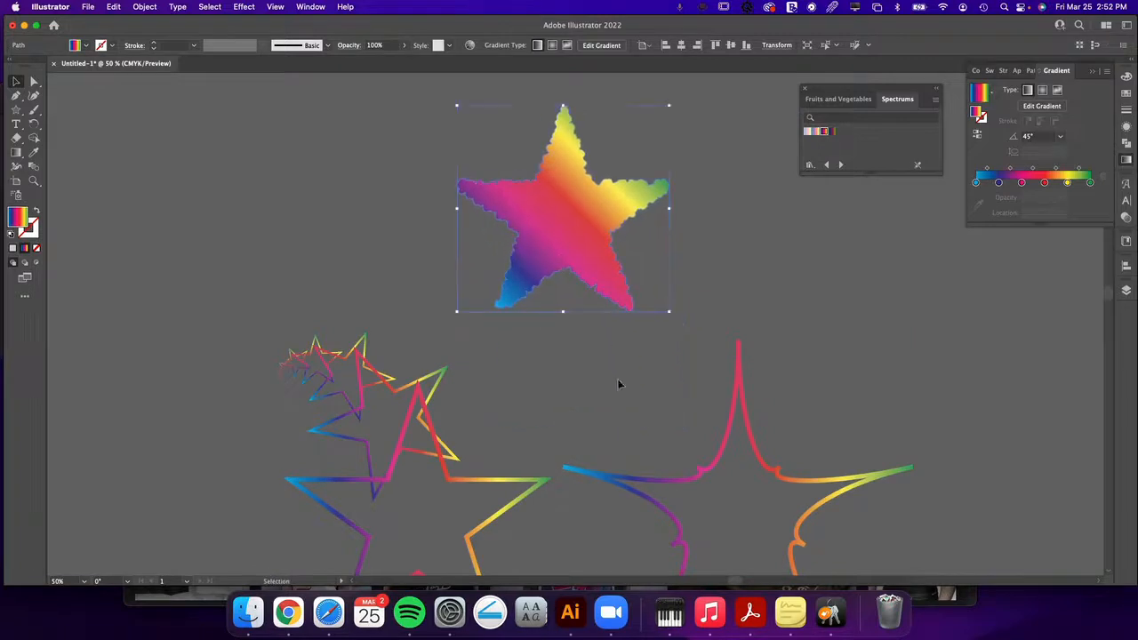
pyautogui.scroll(3, 657, 356)
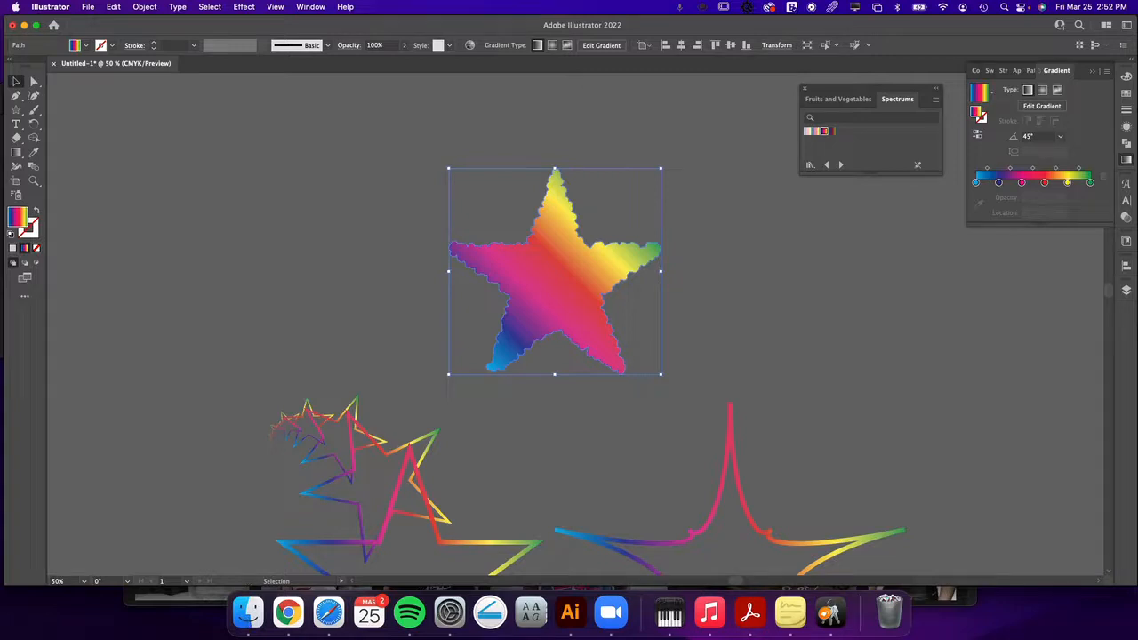
# Switch to Safari, open Vecteezy in a new tab and search its vectors for "grunge texture"
pyautogui.click(328, 612)
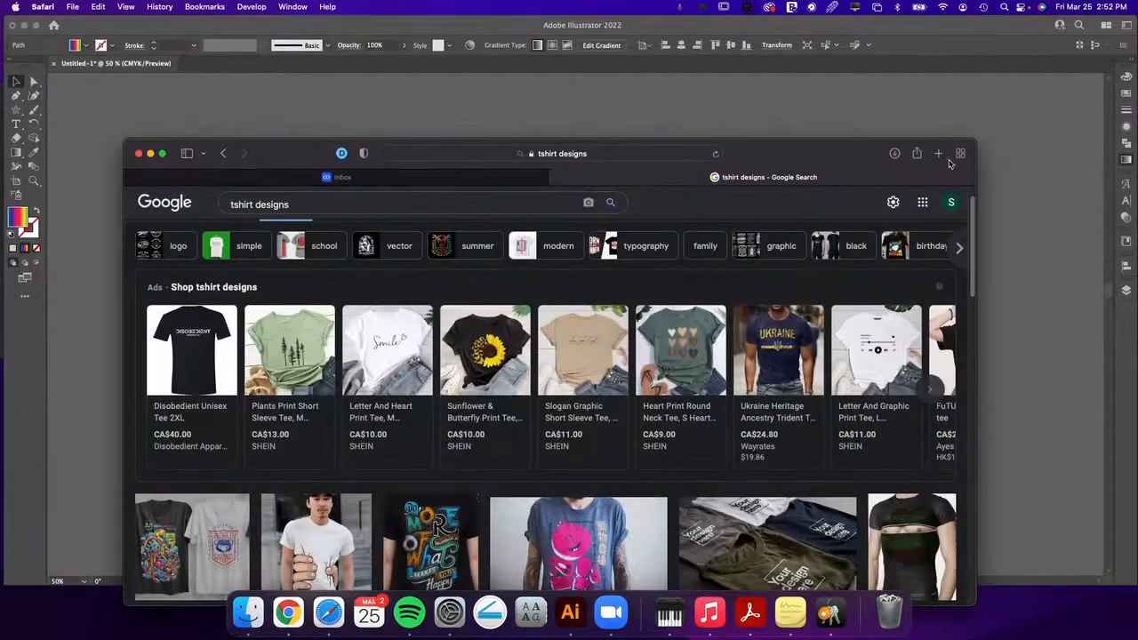
pyautogui.click(937, 153)
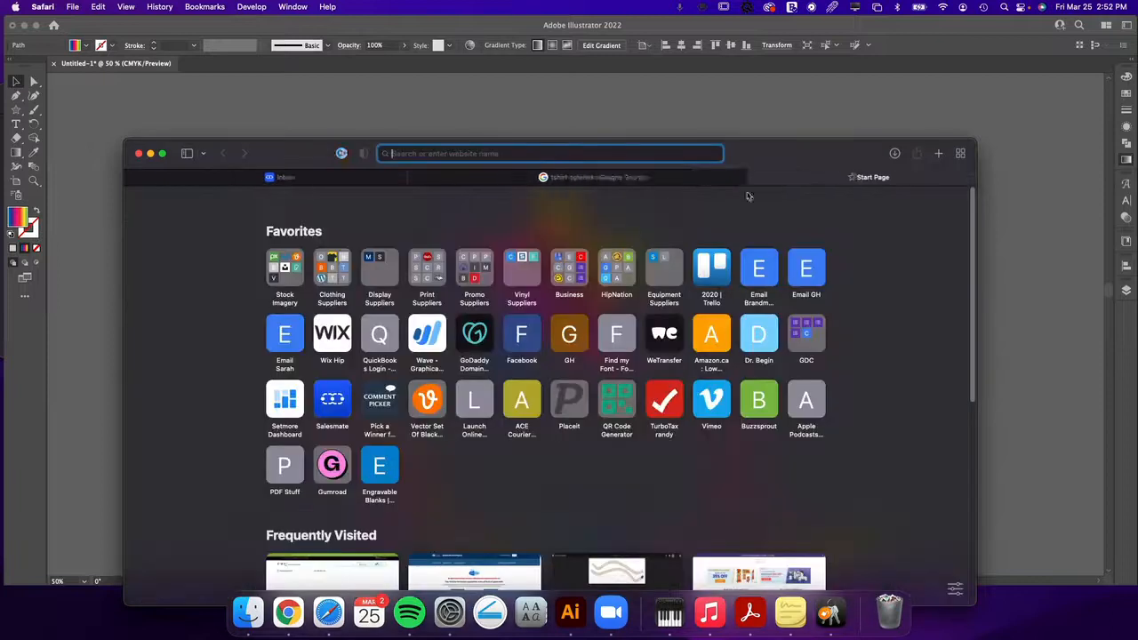
pyautogui.click(424, 400)
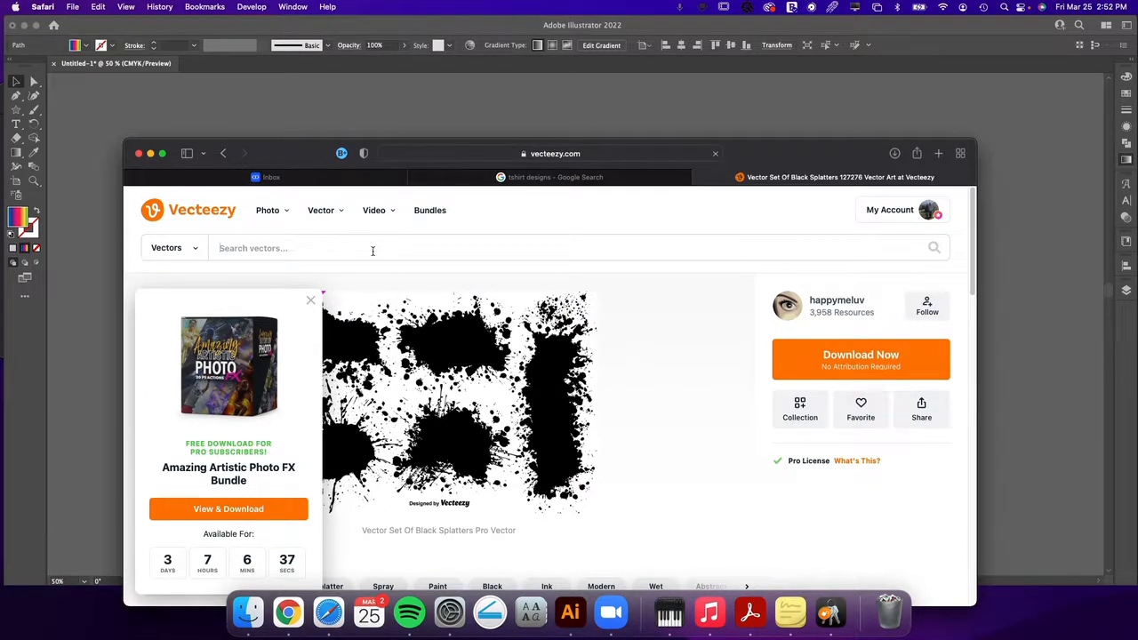
pyautogui.write('grung')
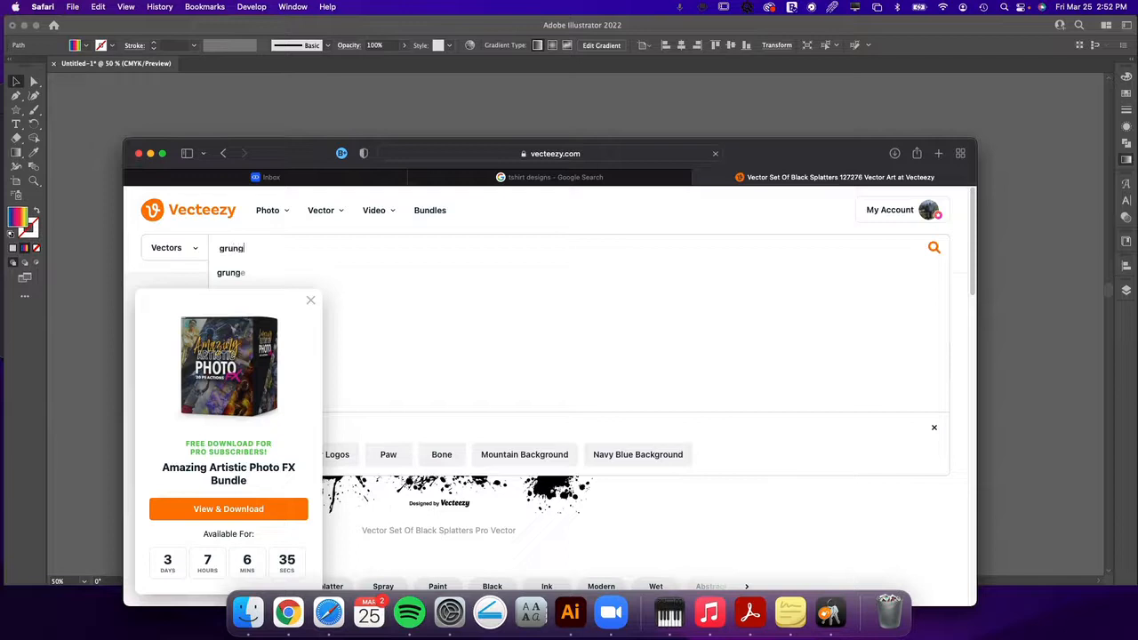
pyautogui.write('e texture')
pyautogui.press('Return')
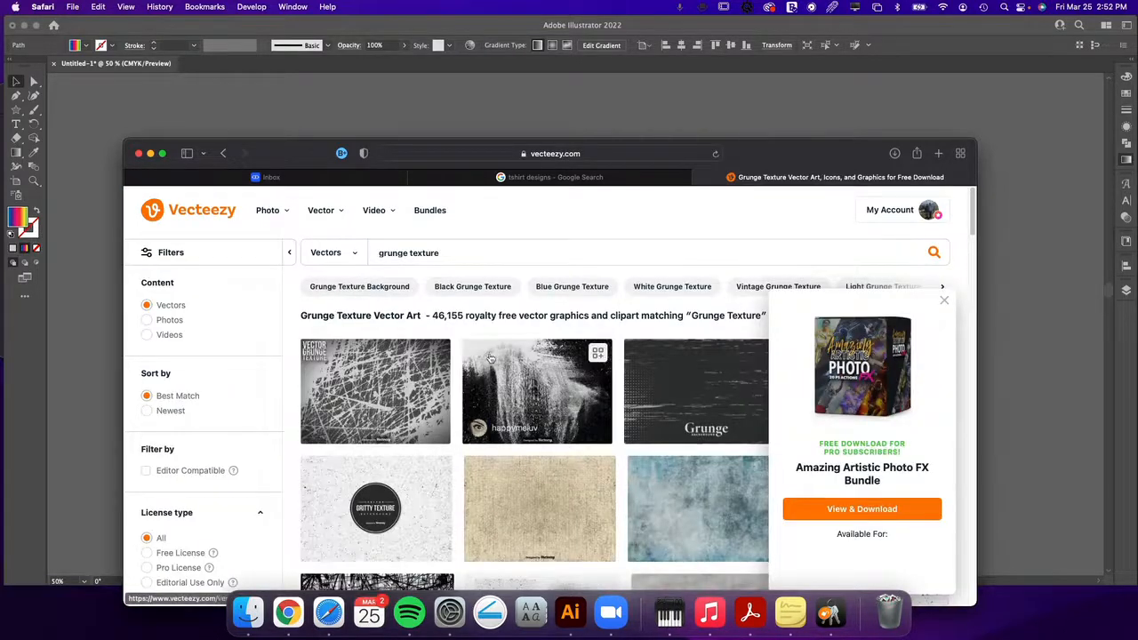
# Dismiss the promotional pop-up, then find and download the Gritty Grunge Background Texture free vector with scattered black specks
pyautogui.moveTo(773, 156); pyautogui.dragTo(779, 63)
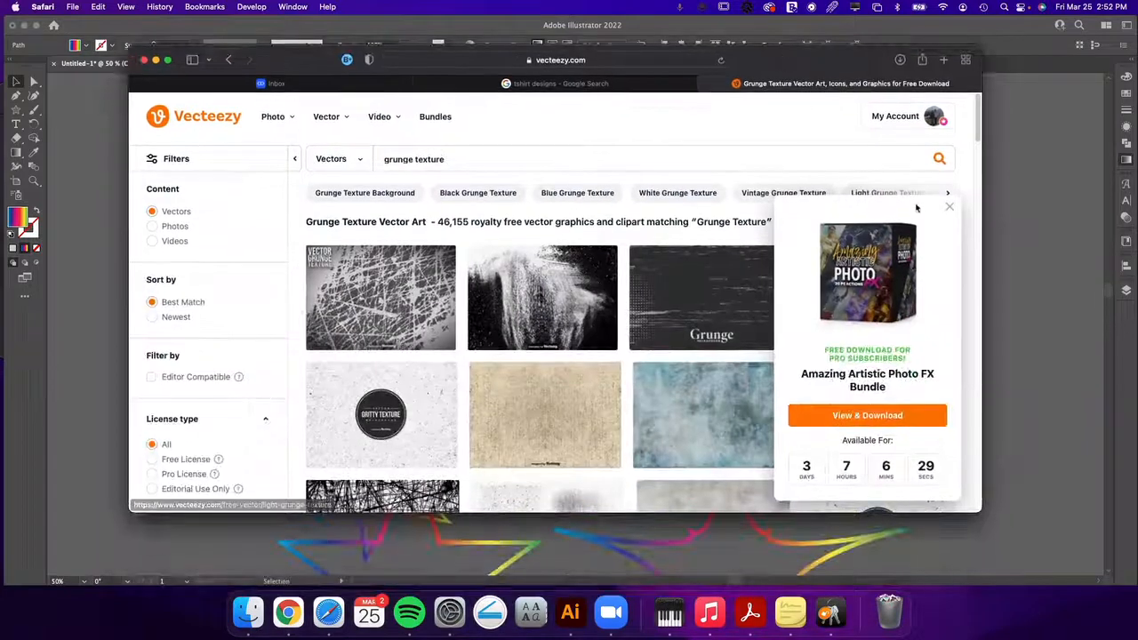
pyautogui.click(949, 209)
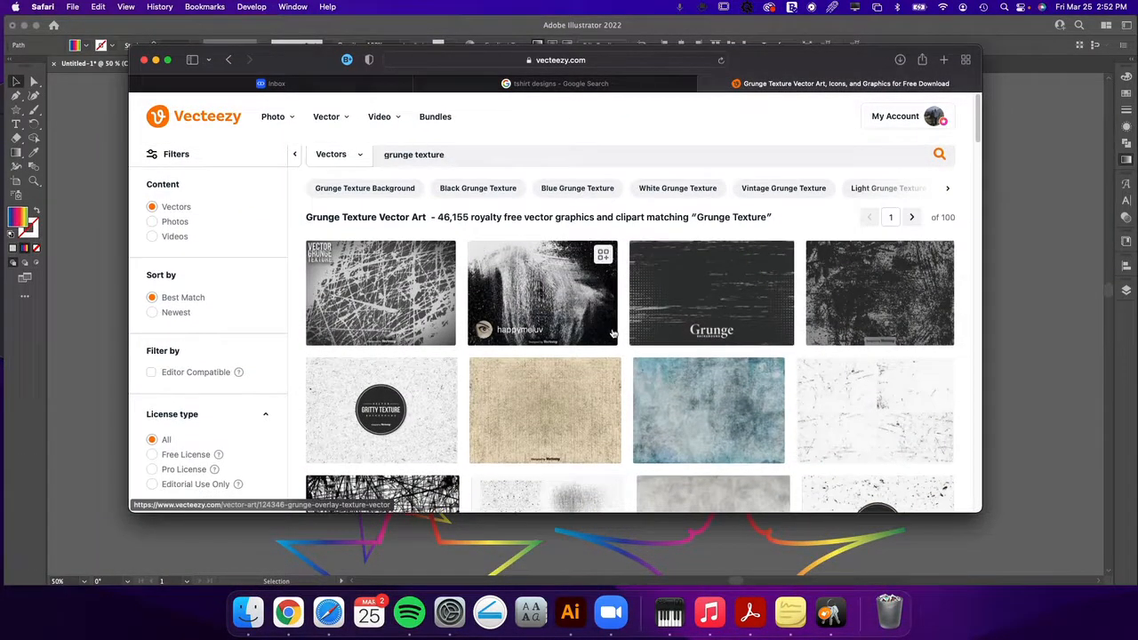
pyautogui.scroll(-2, 611, 334)
pyautogui.scroll(-2, 613, 337)
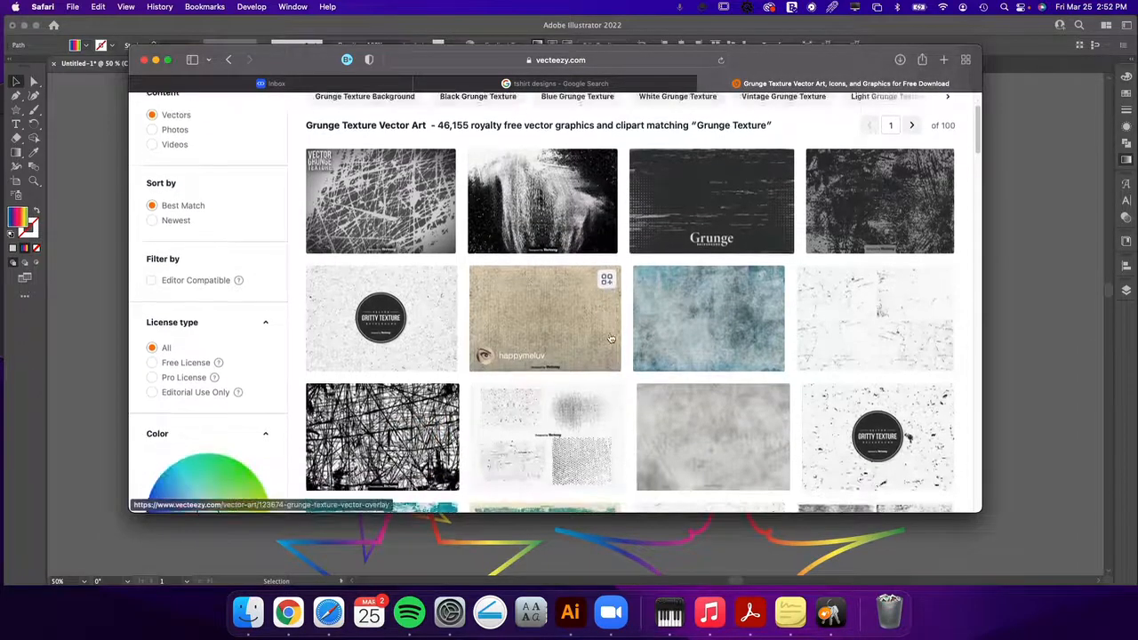
pyautogui.scroll(-1, 634, 373)
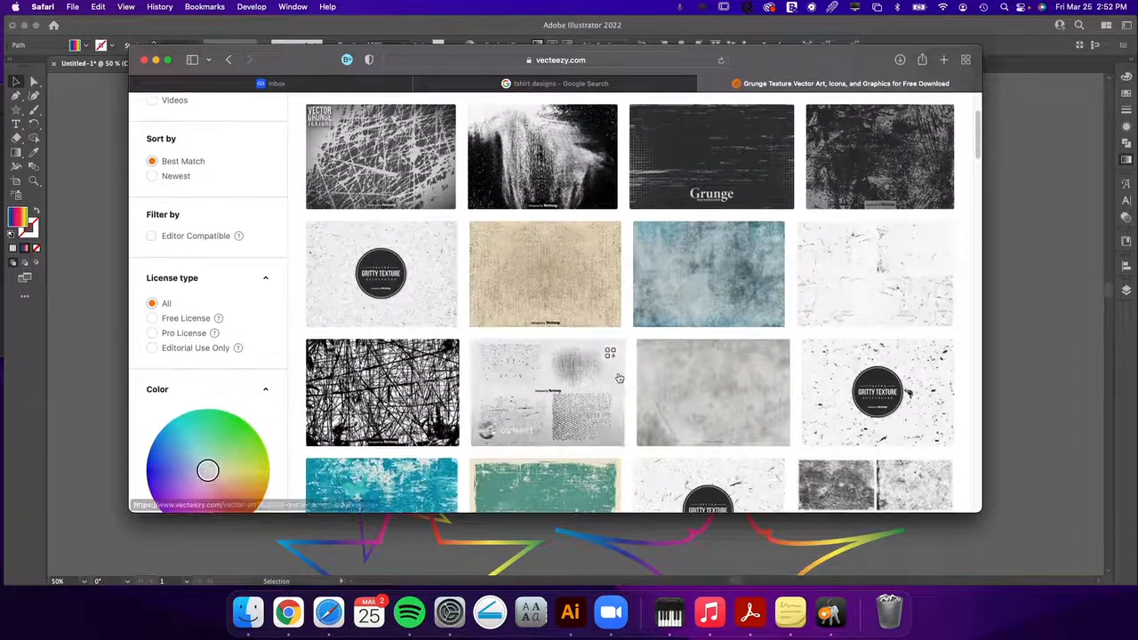
pyautogui.click(824, 377)
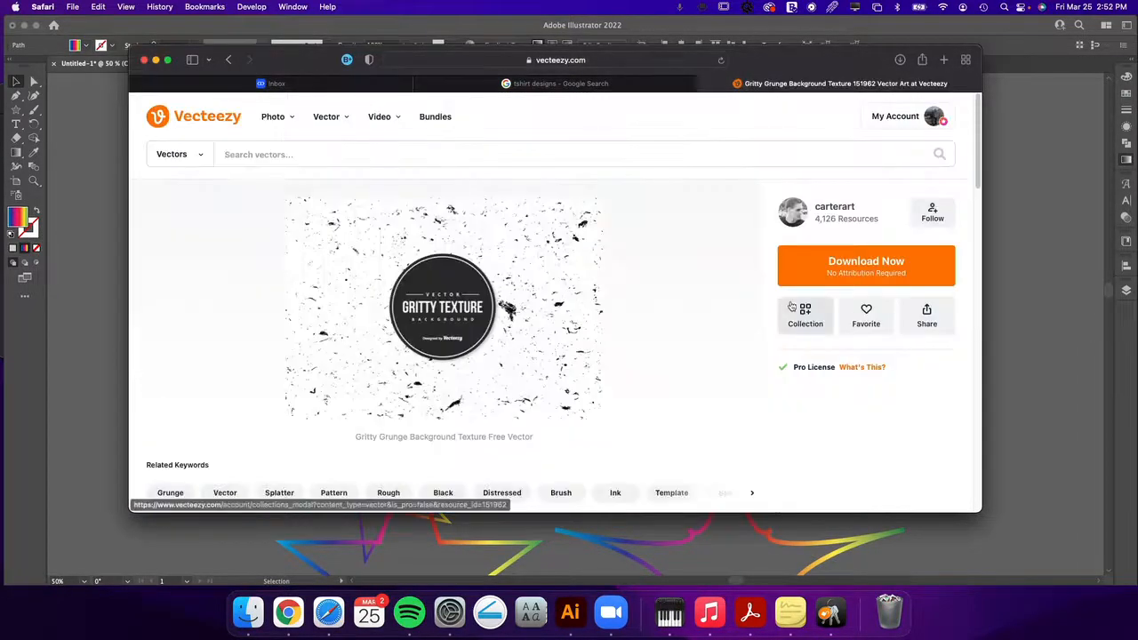
pyautogui.click(859, 265)
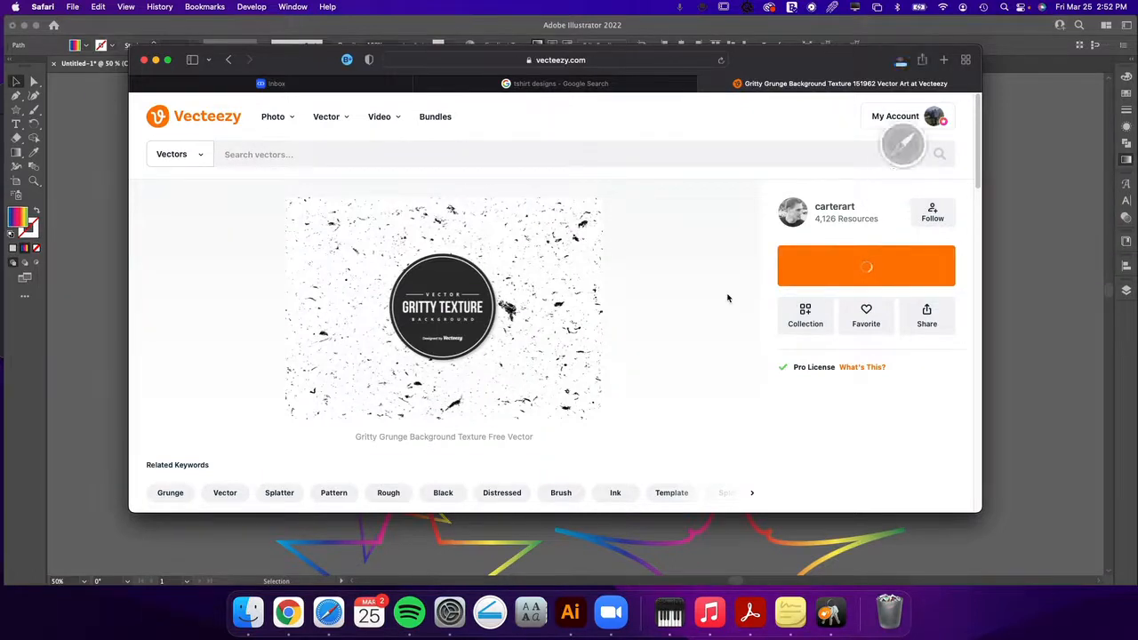
# Open the DD Gritty Texture Background 45657.ai file from the downloaded Vecteezy folder in Illustrator
pyautogui.moveTo(850, 65); pyautogui.dragTo(536, 104)
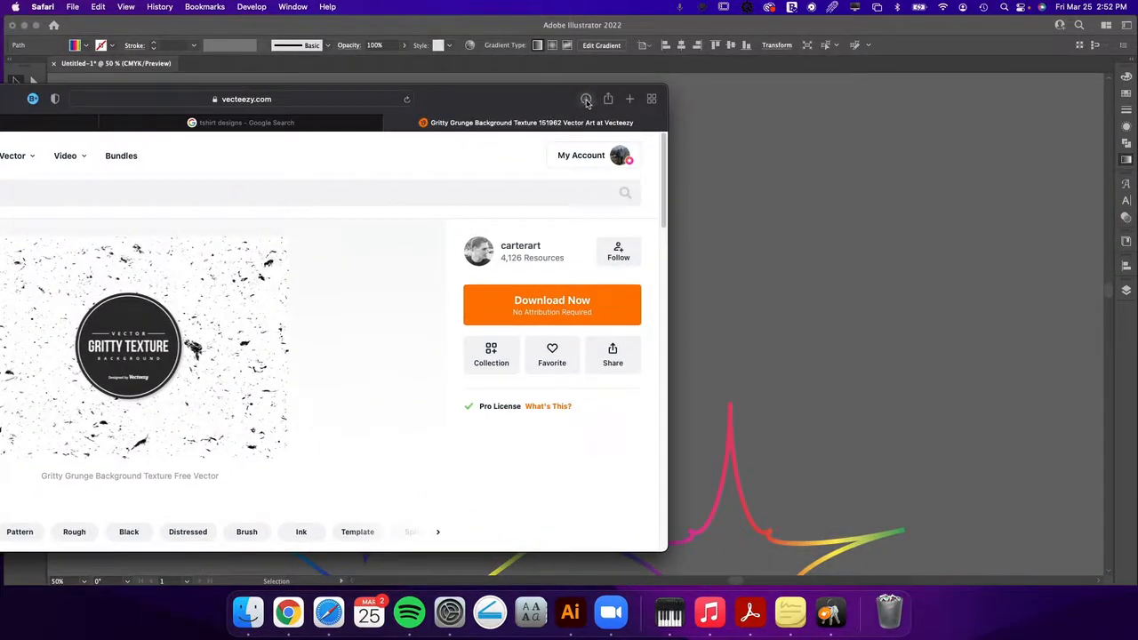
pyautogui.click(585, 100)
pyautogui.doubleClick(519, 154)
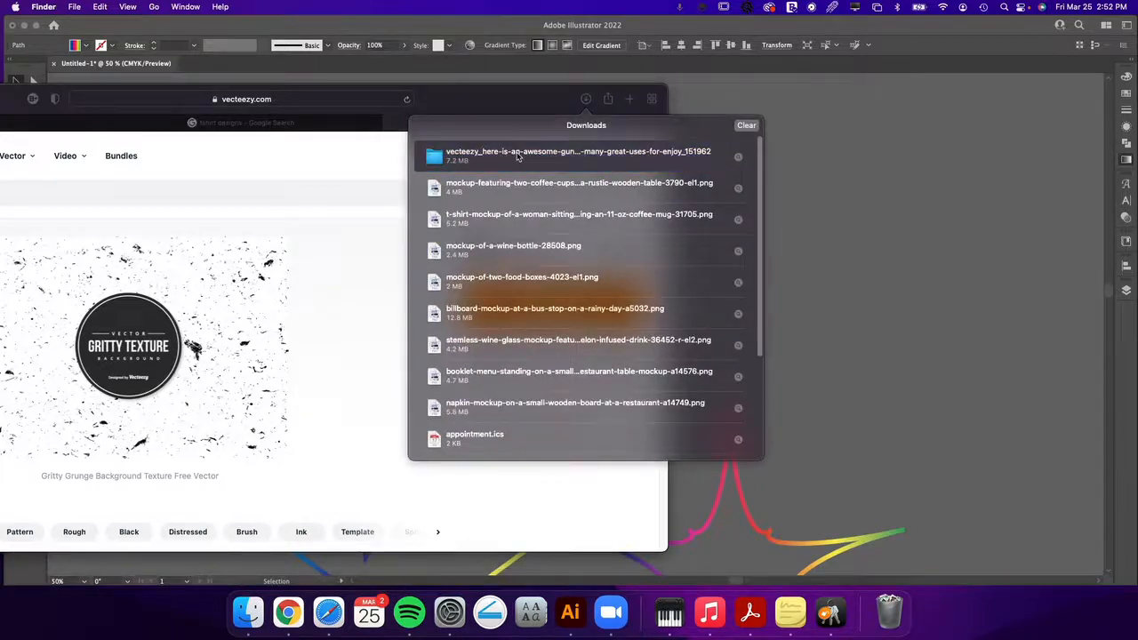
pyautogui.doubleClick(318, 140)
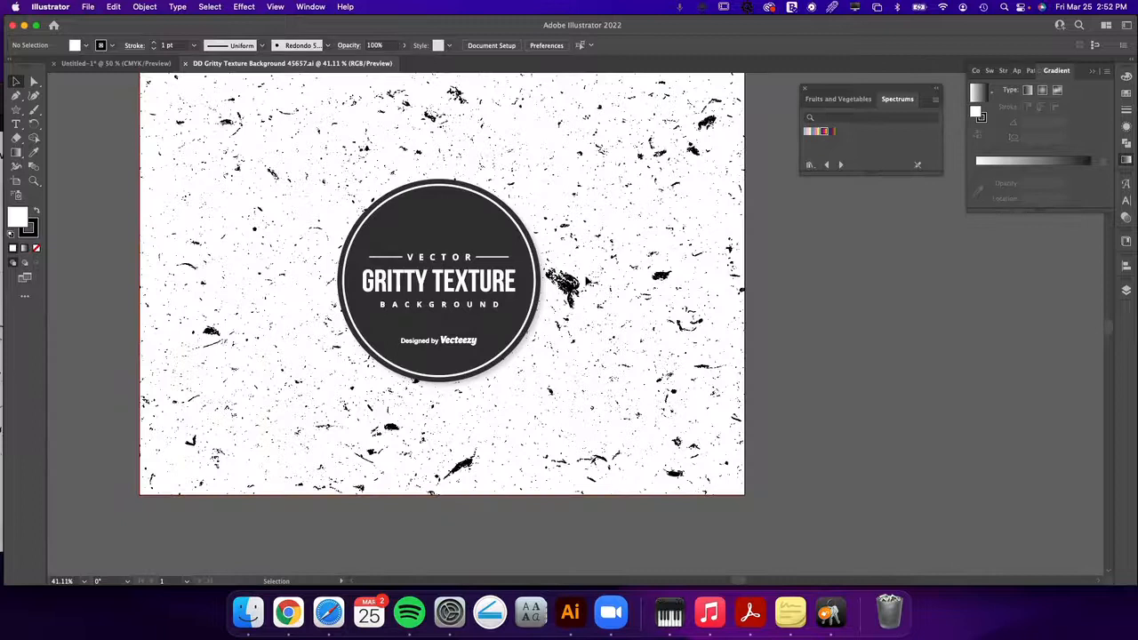
# Shift the black speckle texture group off the background, copy it and return to the Untitled-1 document
pyautogui.click(572, 288)
pyautogui.moveTo(572, 288); pyautogui.dragTo(611, 345)
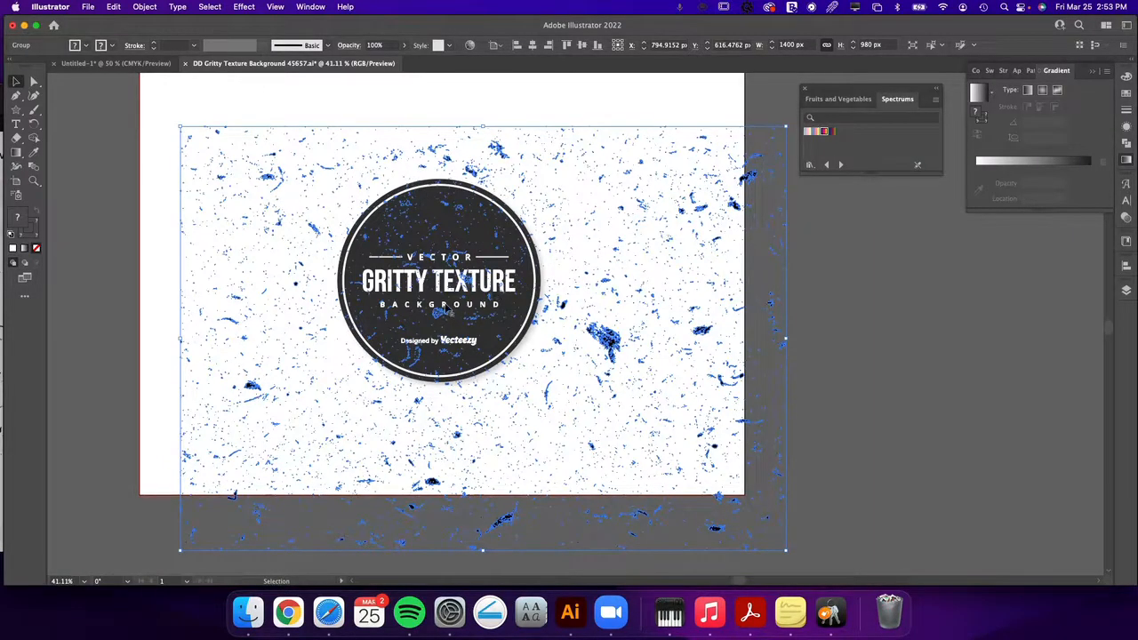
pyautogui.press('super+c')
pyautogui.press('super+grave')
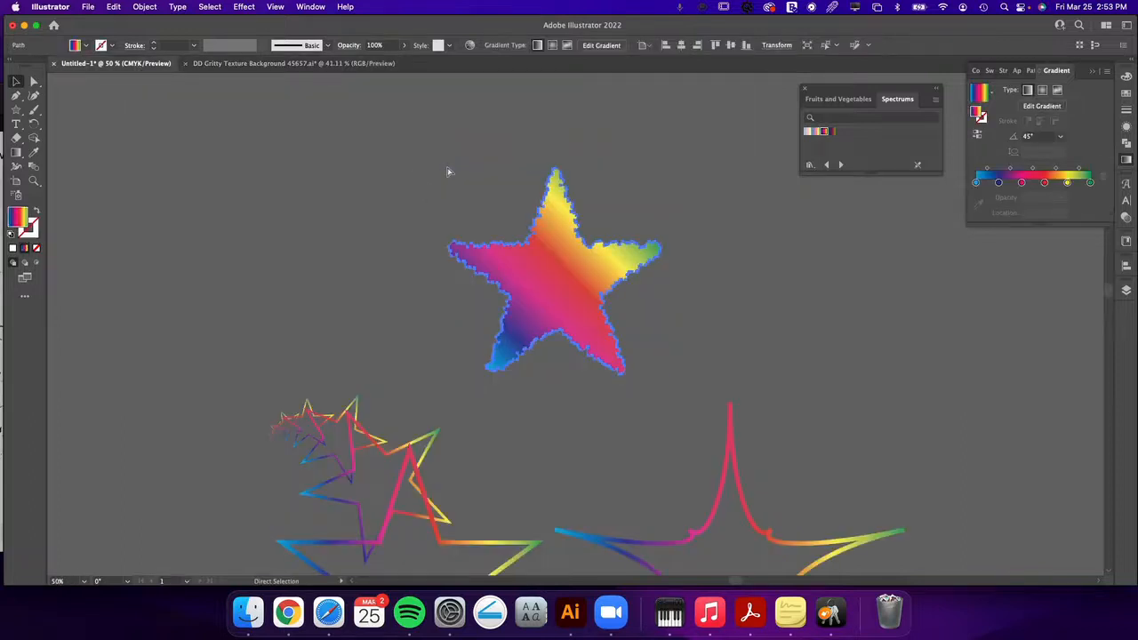
# Paste the speckle texture and scale it down to about 8.63 by 6.04 in, covering the solid gradient star
pyautogui.press('super+v')
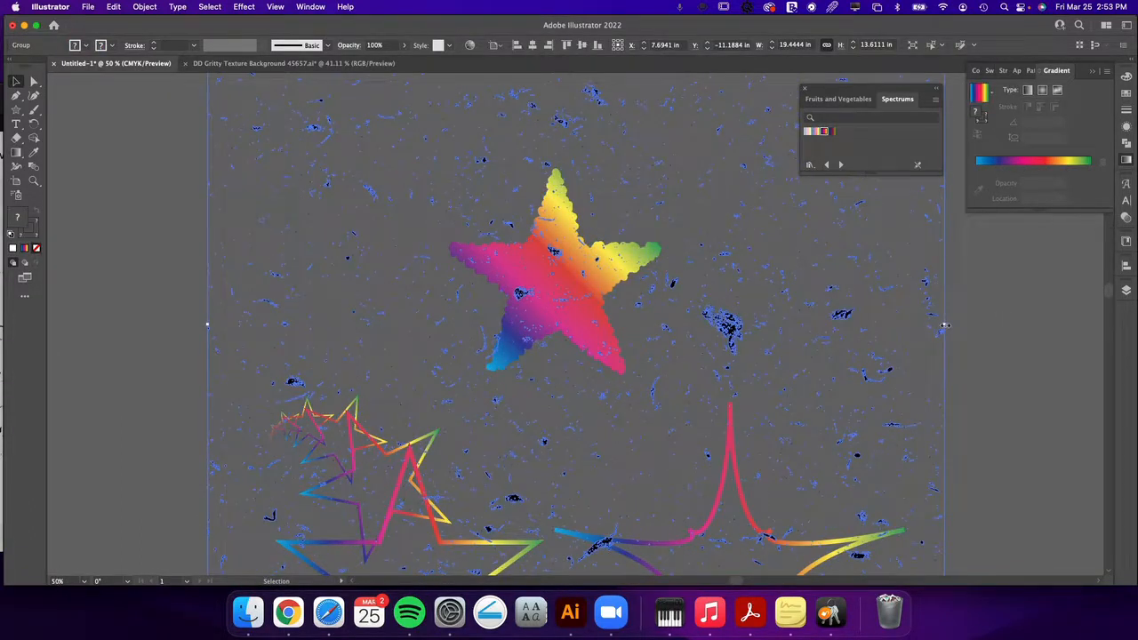
pyautogui.moveTo(943, 325); pyautogui.dragTo(662, 269)
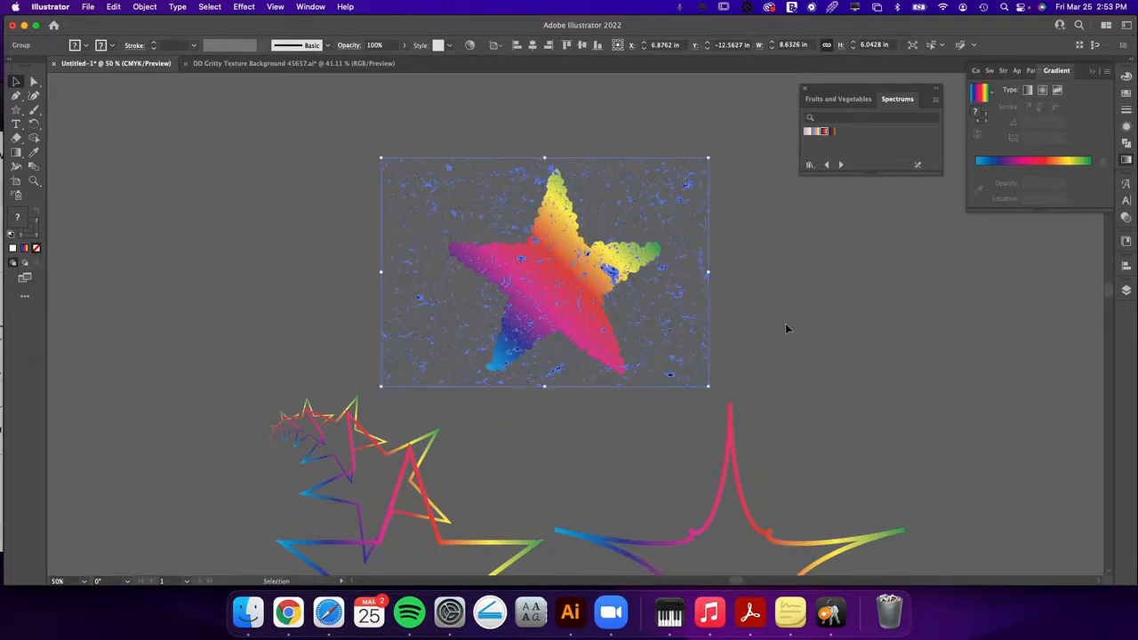
pyautogui.click(728, 318)
# Place a duplicate of the speckle texture group to the right of the star
pyautogui.press('z')
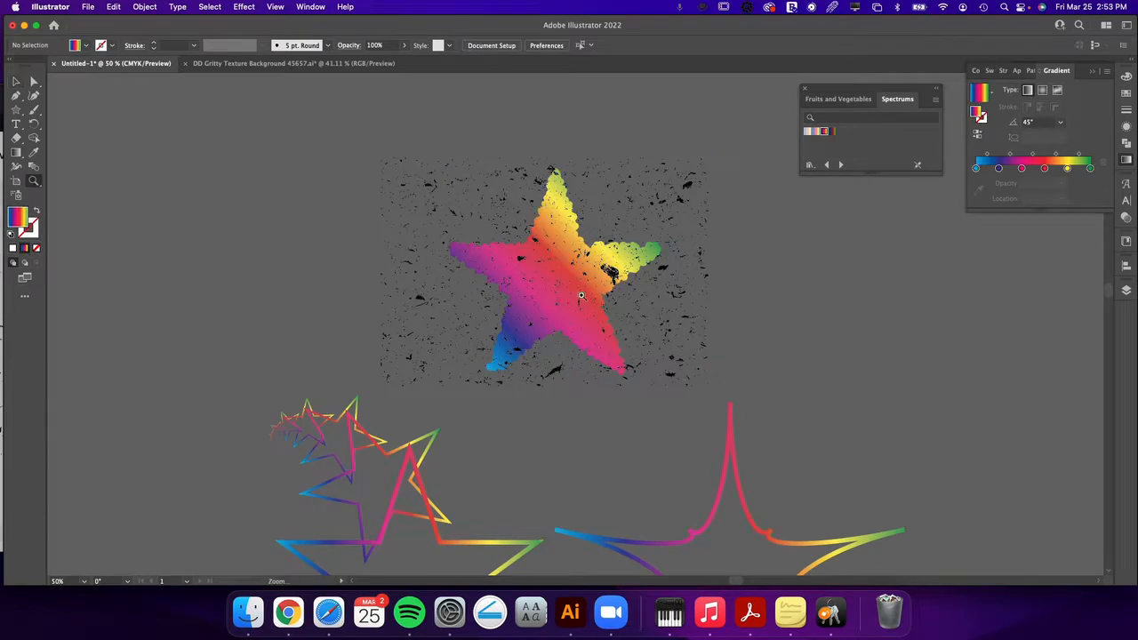
pyautogui.moveTo(551, 277); pyautogui.dragTo(672, 320)
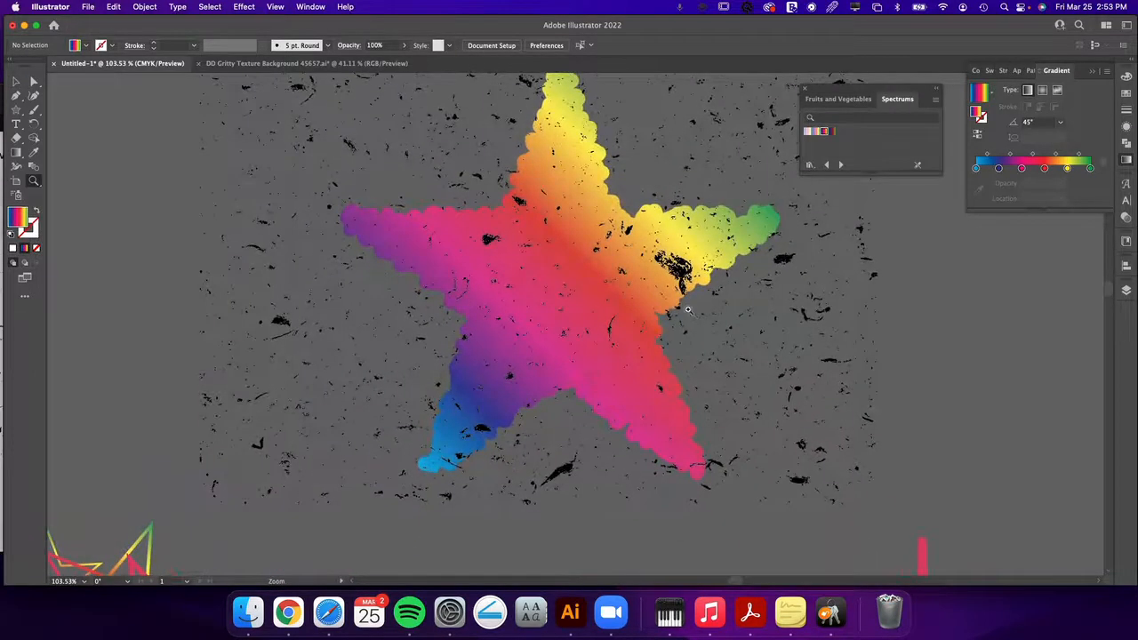
pyautogui.press('v')
pyautogui.moveTo(282, 329); pyautogui.dragTo(1013, 354)
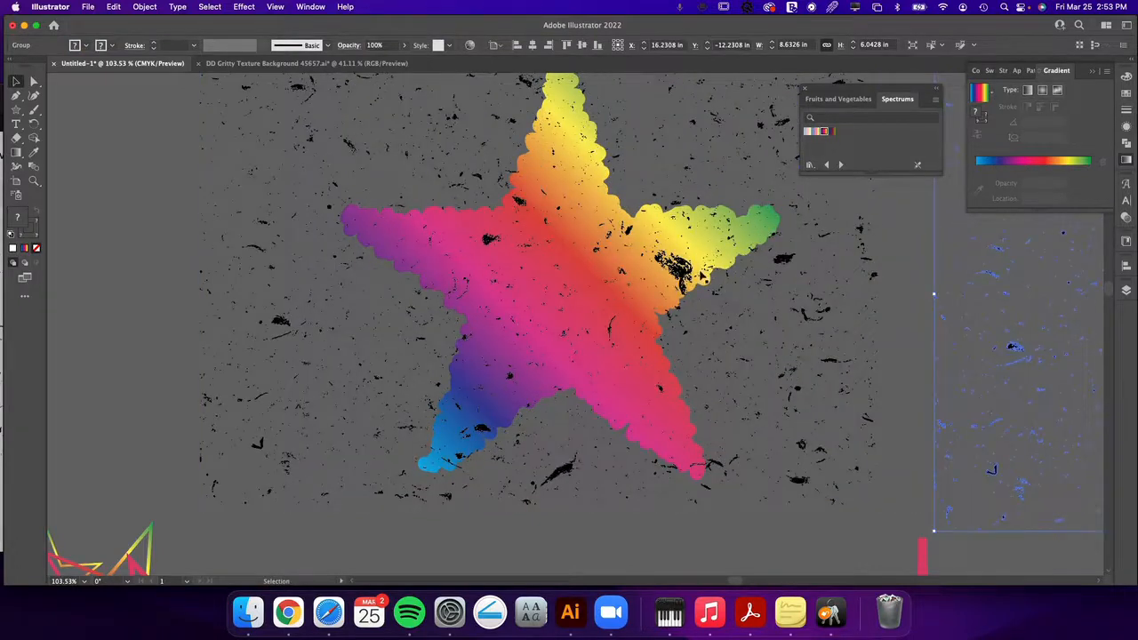
# Turn the speckle texture over the star into a compound path and fill it with solid black
pyautogui.click(783, 262)
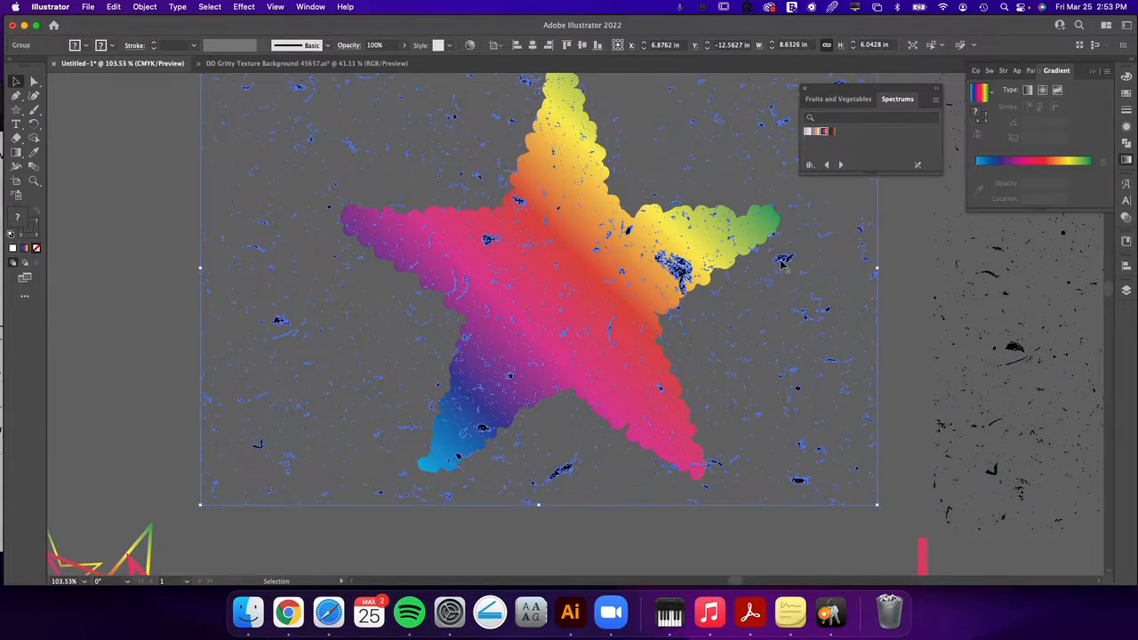
pyautogui.press('super+8')
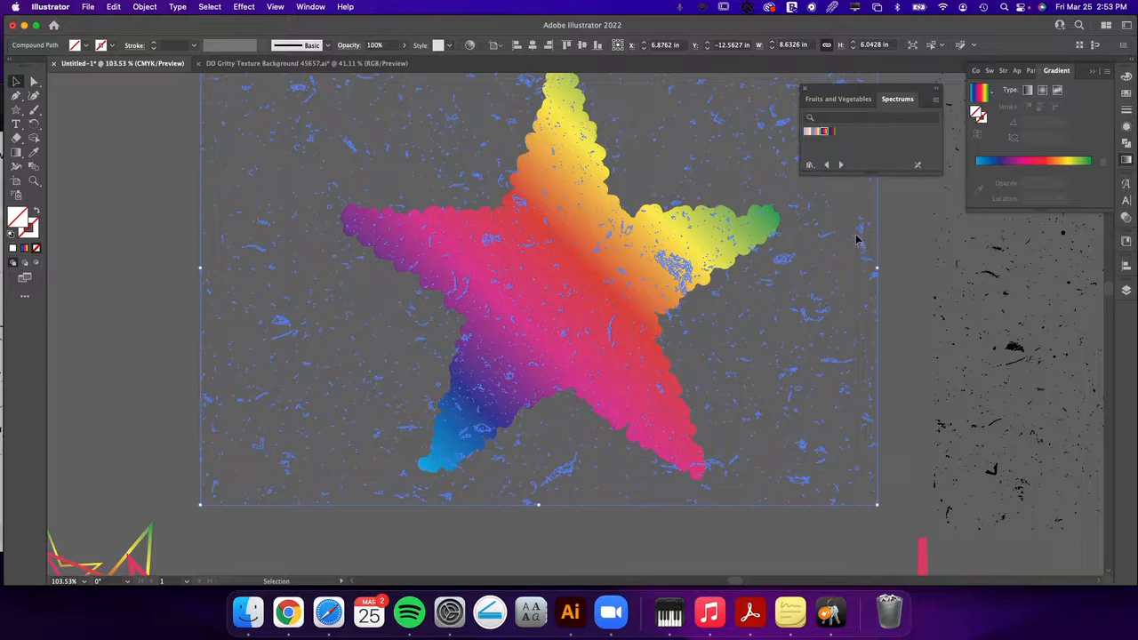
pyautogui.click(1126, 77)
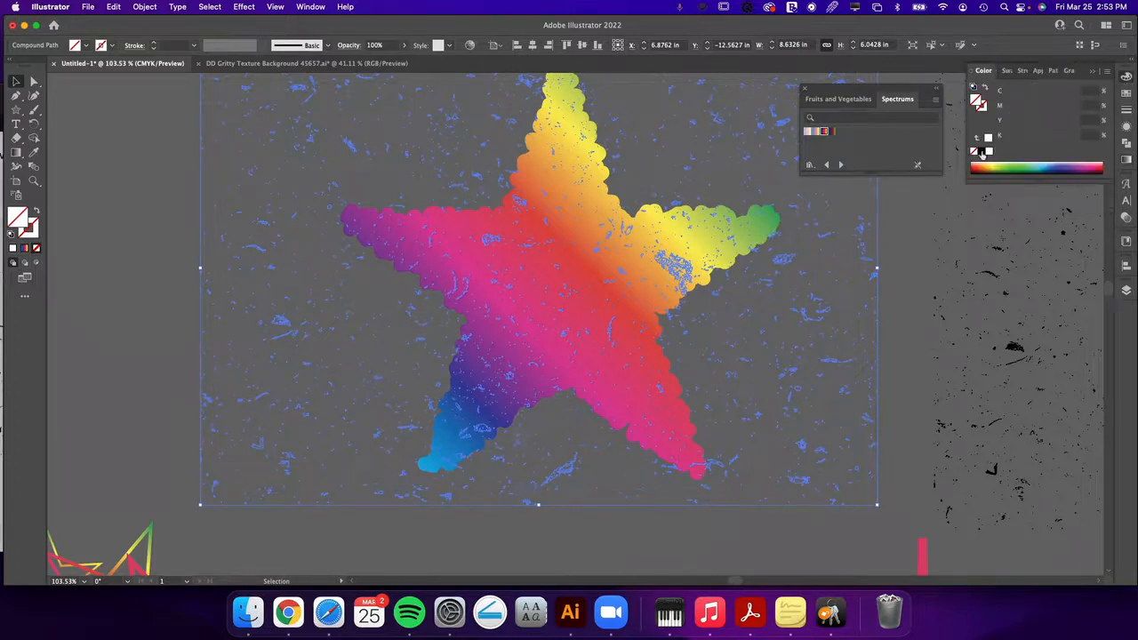
pyautogui.click(987, 138)
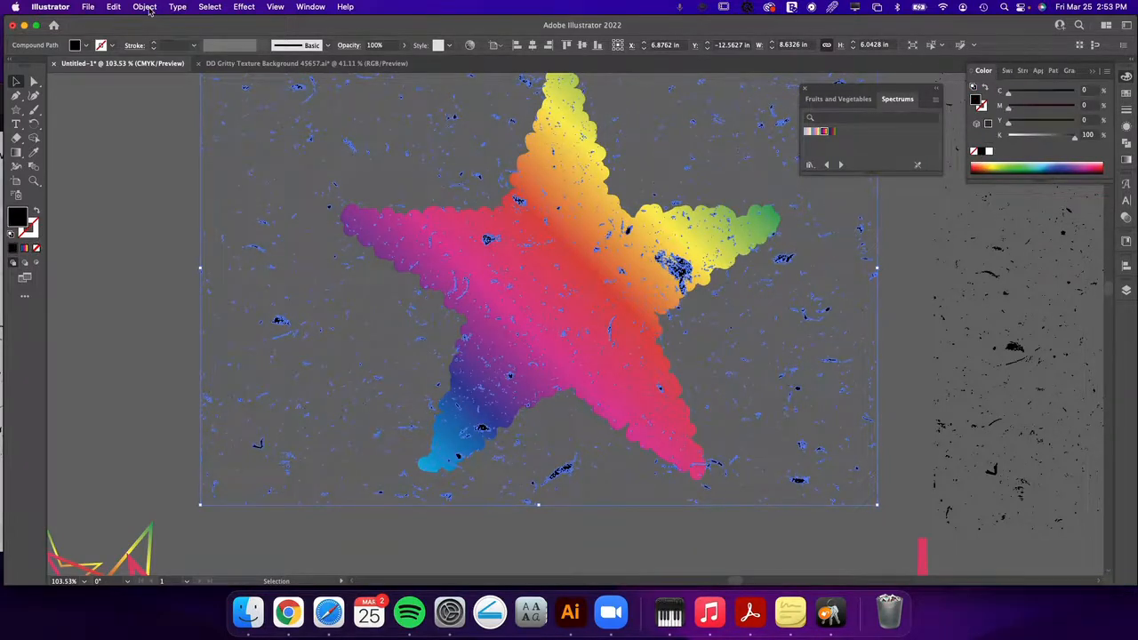
pyautogui.click(145, 7)
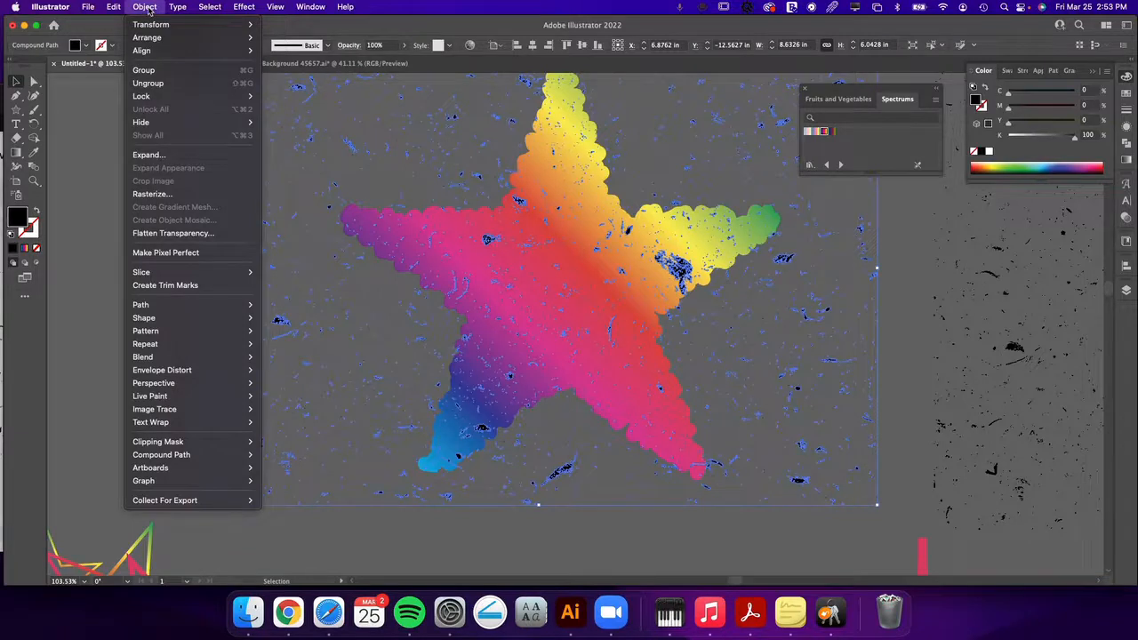
pyautogui.moveTo(206, 458)
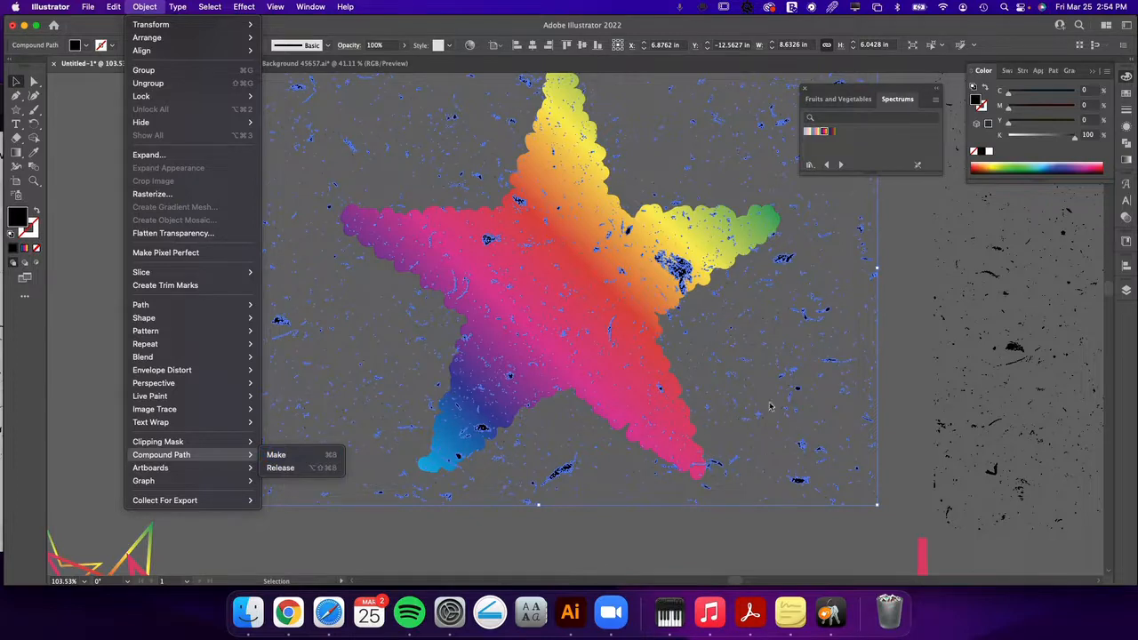
pyautogui.click(891, 387)
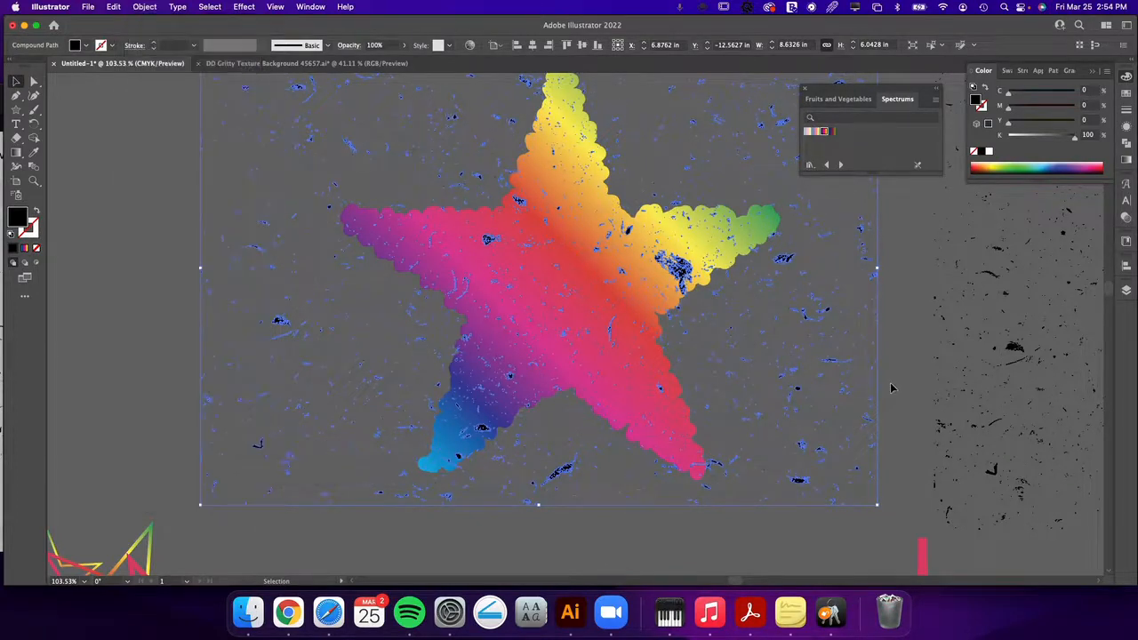
pyautogui.click(890, 385)
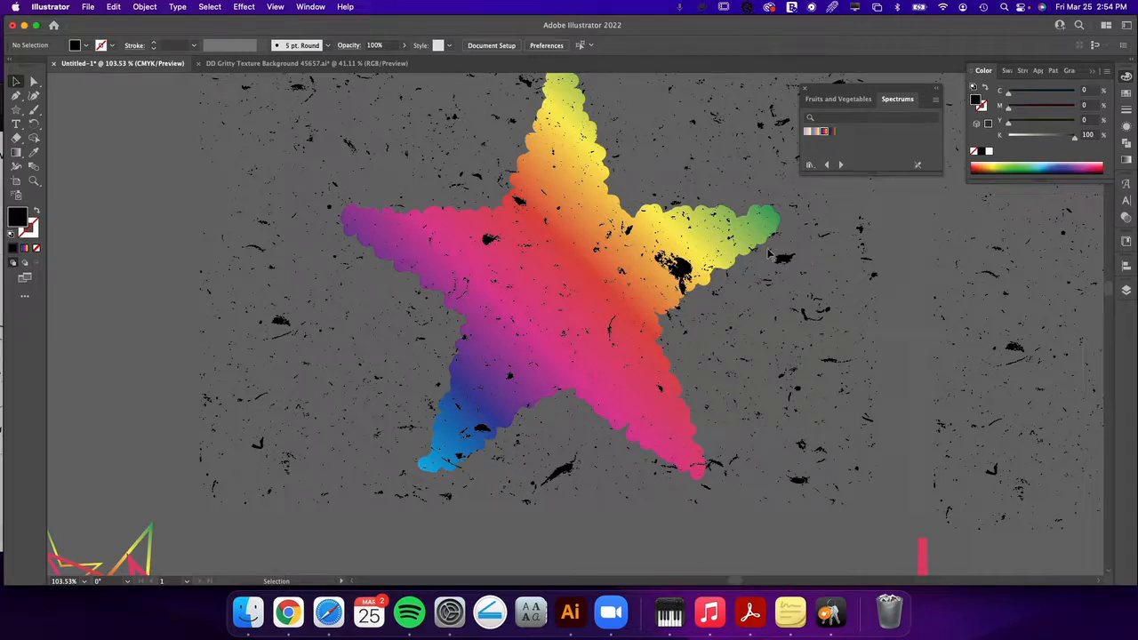
pyautogui.scroll(2, 769, 254)
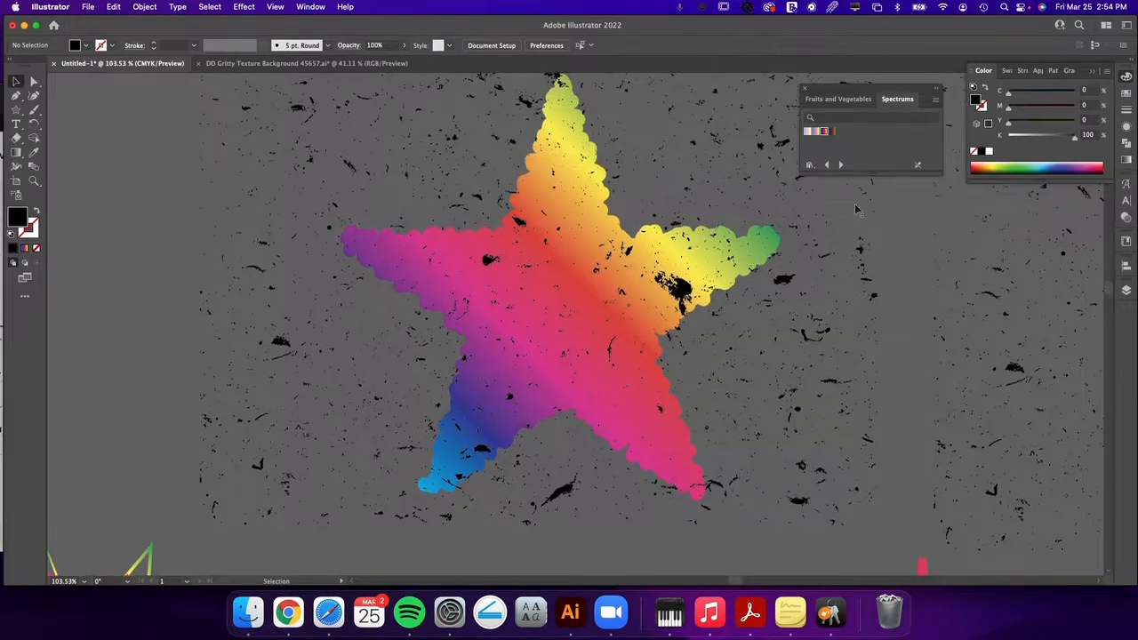
# Close the Spectrums swatch library and collapse the Color panel to clear the view around the speckled star
pyautogui.click(804, 90)
pyautogui.click(1090, 74)
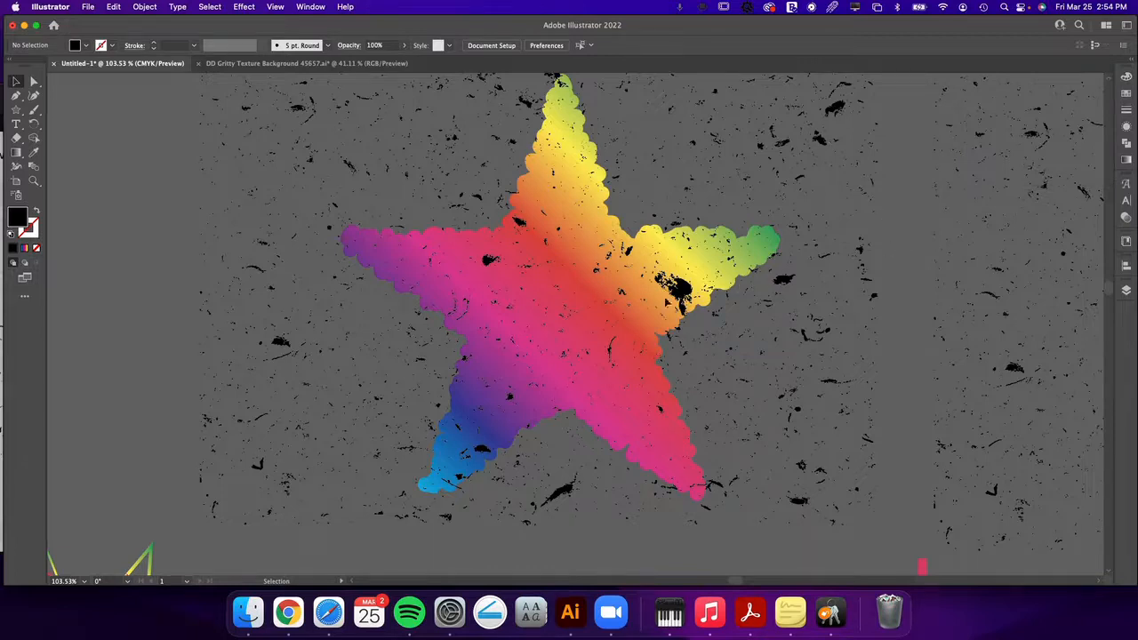
pyautogui.click(647, 306)
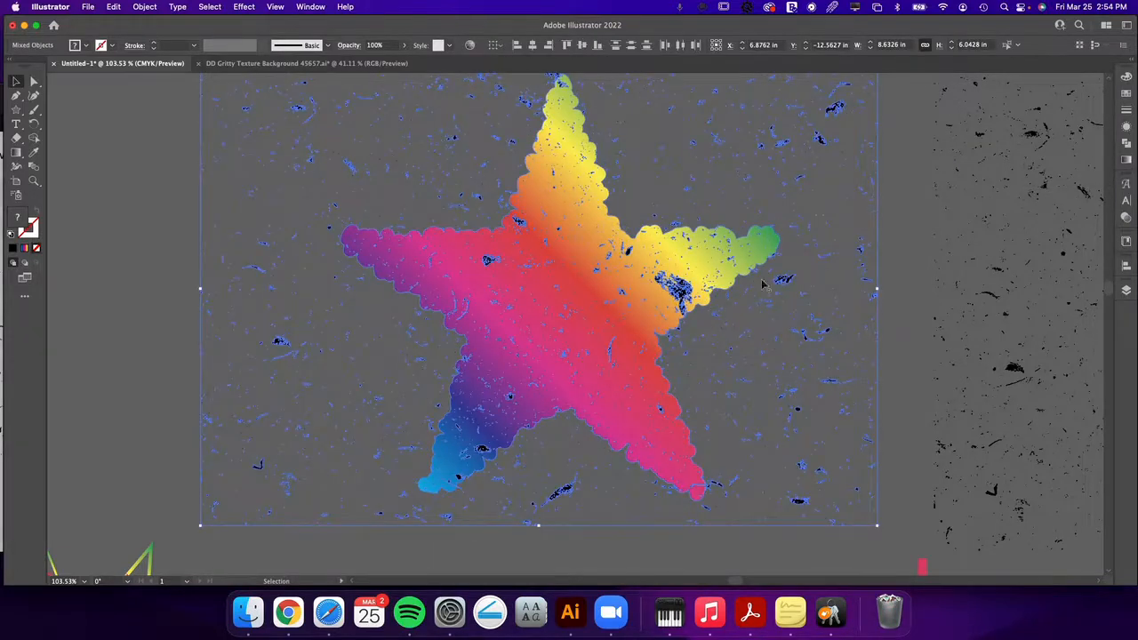
pyautogui.click(904, 264)
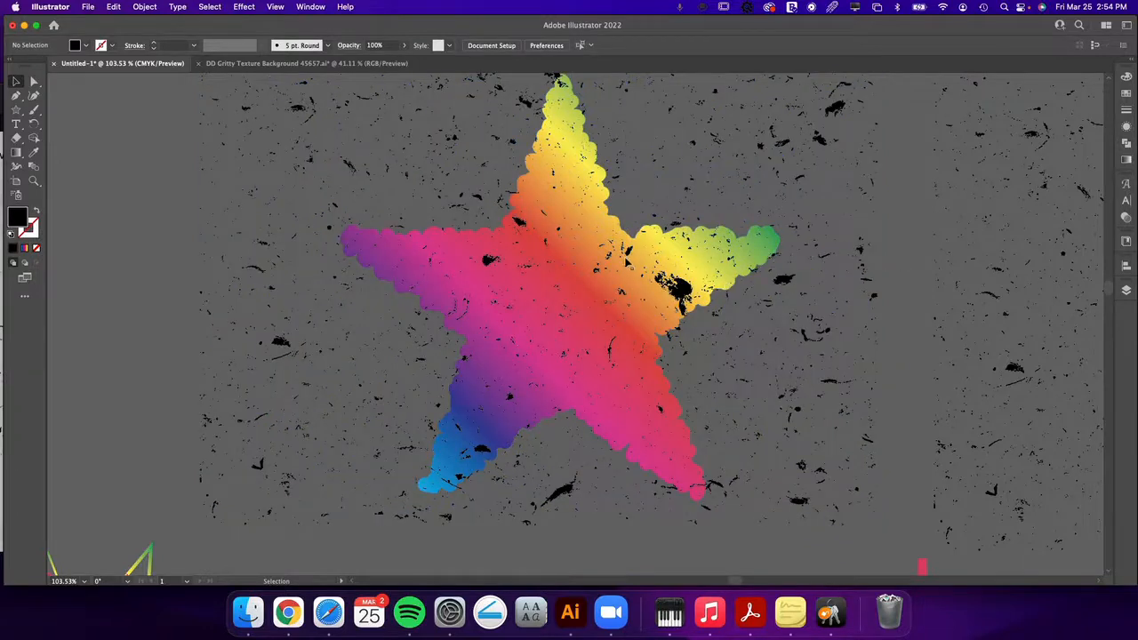
pyautogui.scroll(2, 588, 145)
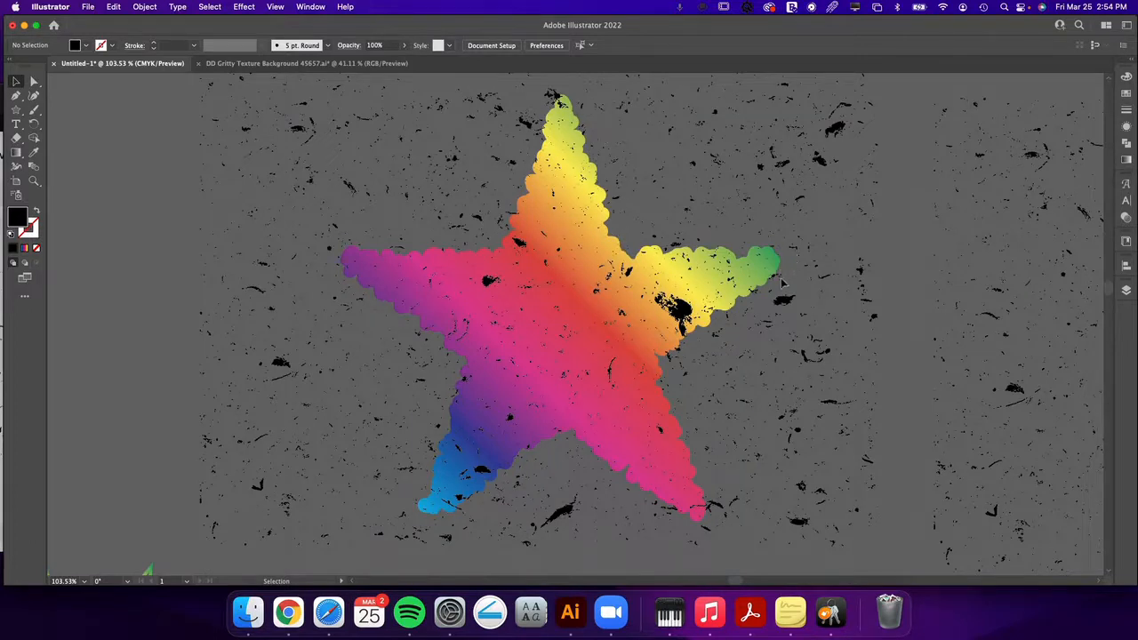
# Subtract the speckle compound path from the solid gradient star using the Minus Front Pathfinder operation
pyautogui.click(786, 304)
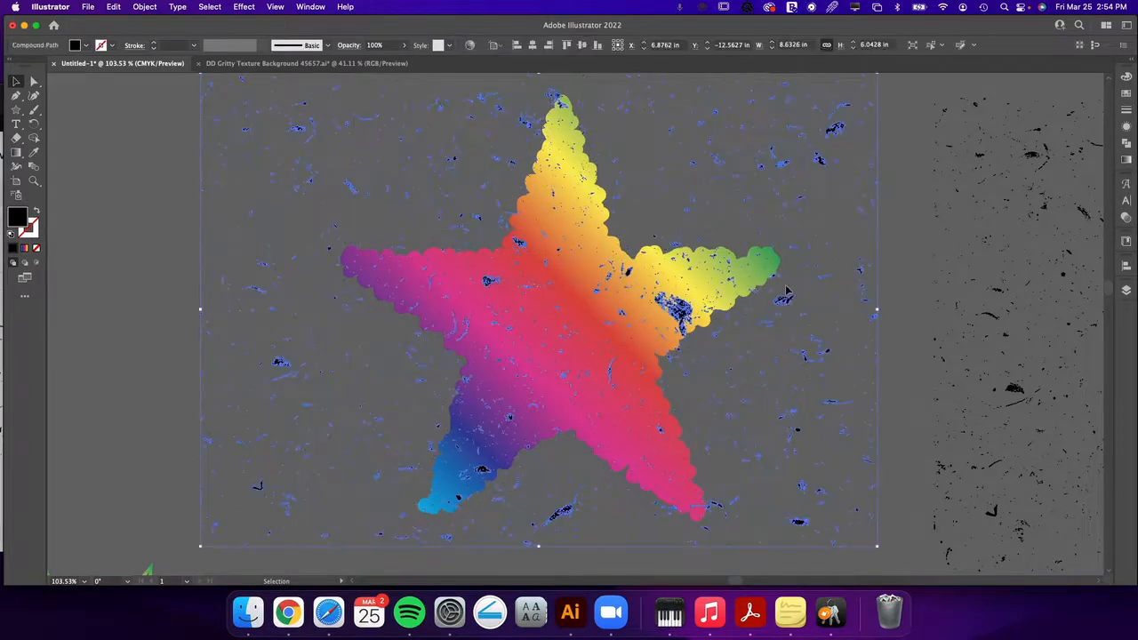
pyautogui.keyDown('shift'); pyautogui.click(733, 306); pyautogui.keyUp('shift')
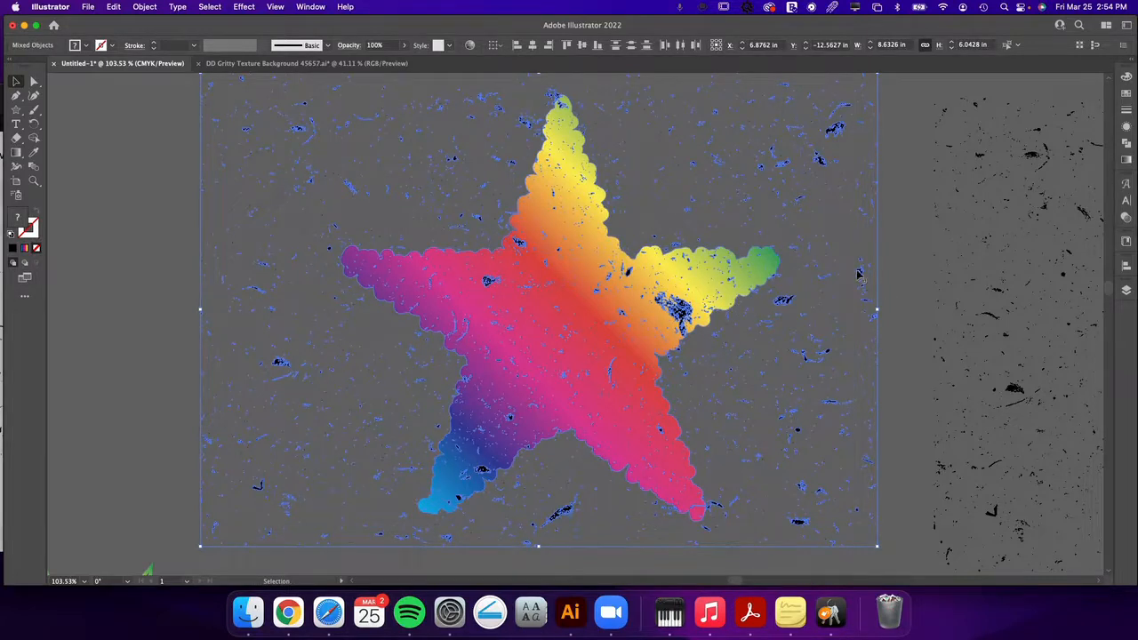
pyautogui.click(1126, 145)
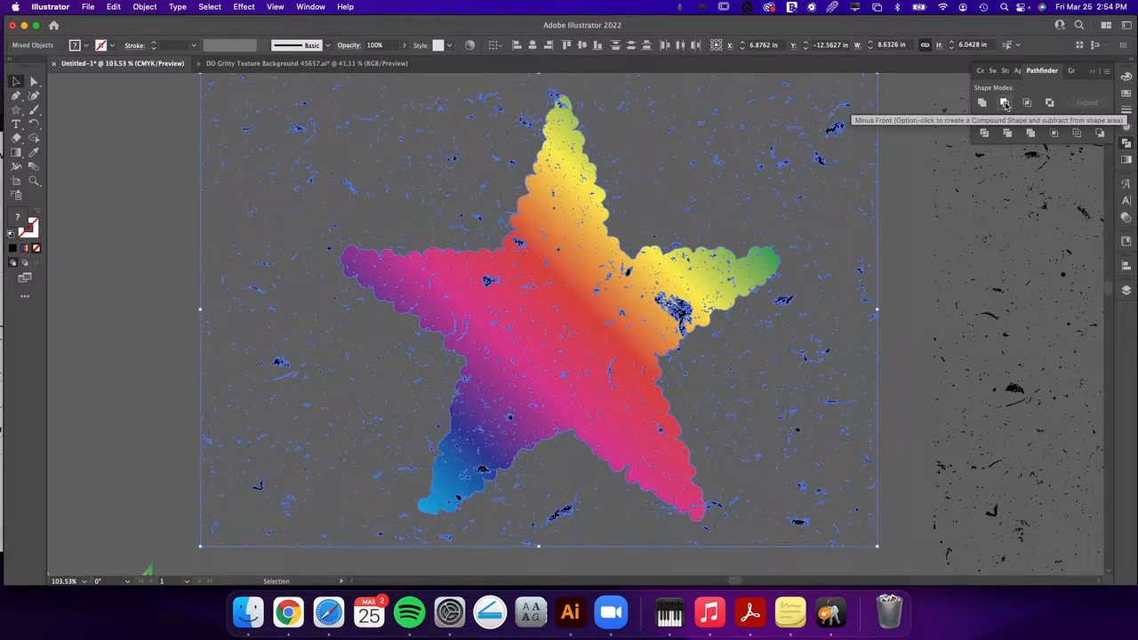
pyautogui.click(1001, 107)
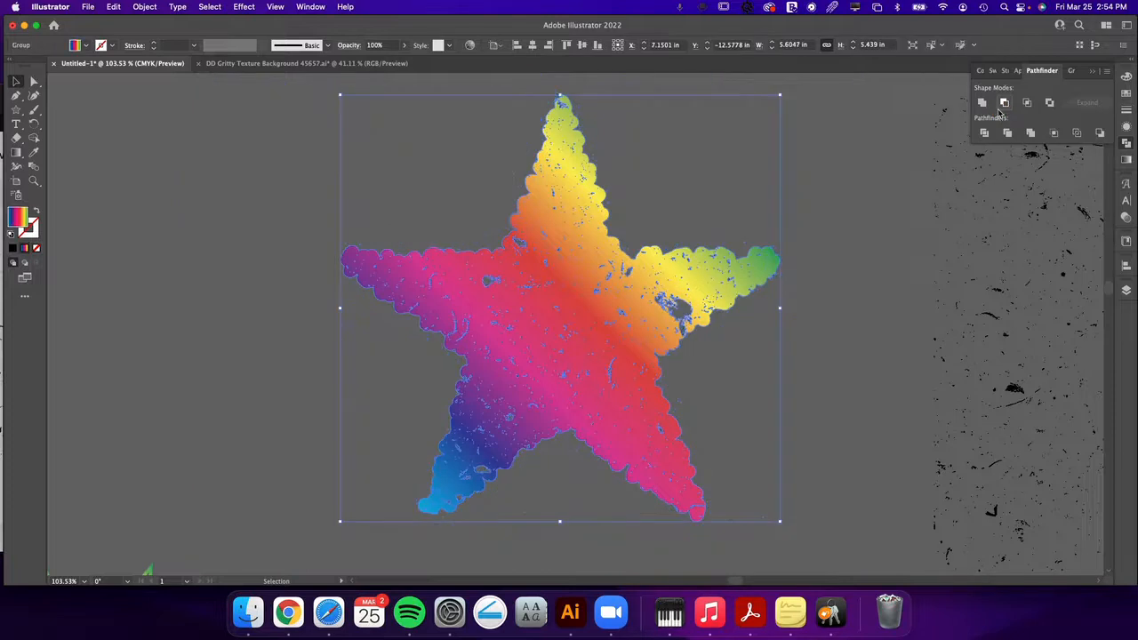
pyautogui.click(869, 229)
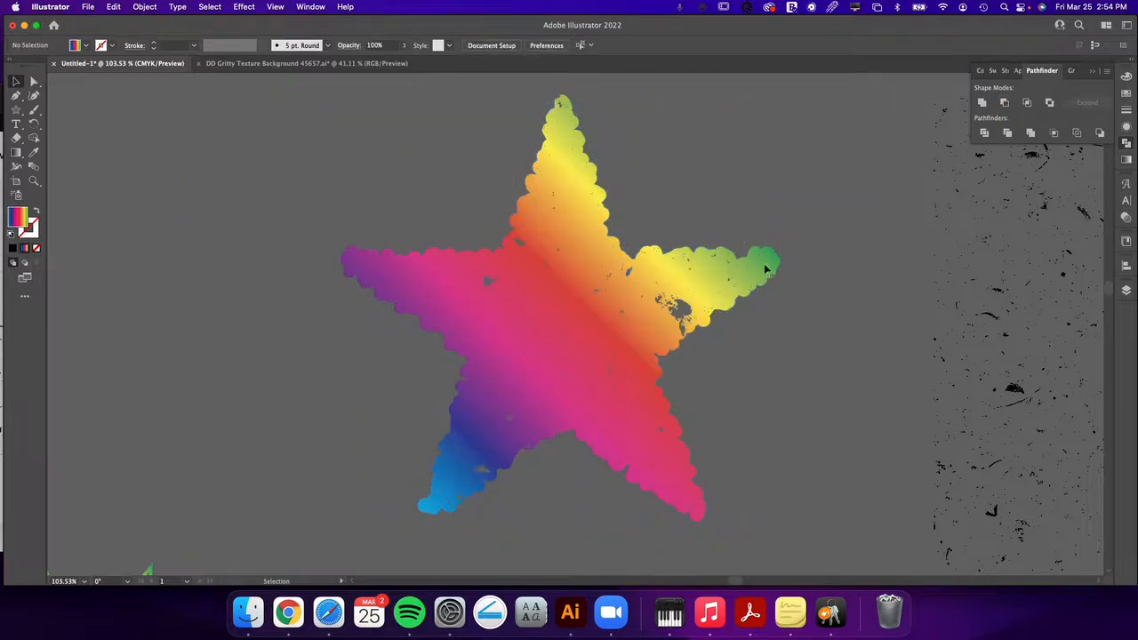
# Move the distressed gradient star slightly right and up, and cut the spare speckle texture group beside it
pyautogui.moveTo(680, 313); pyautogui.dragTo(722, 303)
pyautogui.moveTo(812, 356); pyautogui.dragTo(469, 197)
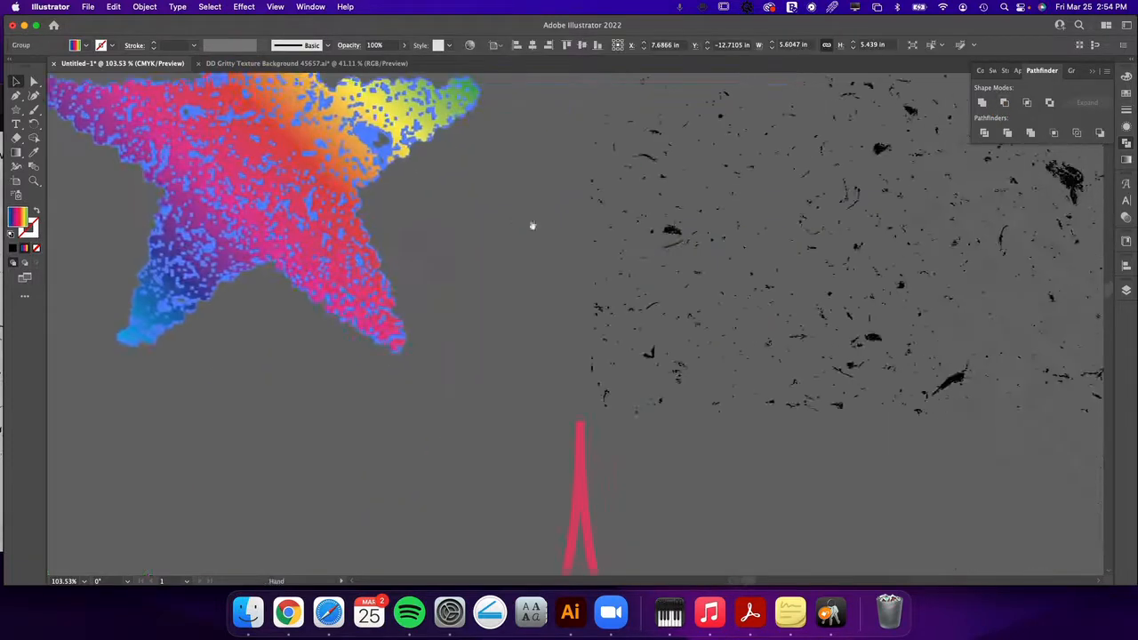
pyautogui.click(673, 236)
# Paste the speckle texture group at the artboard with the warped GRAPHICALLY HIP text
pyautogui.scroll(-15, 670, 231)
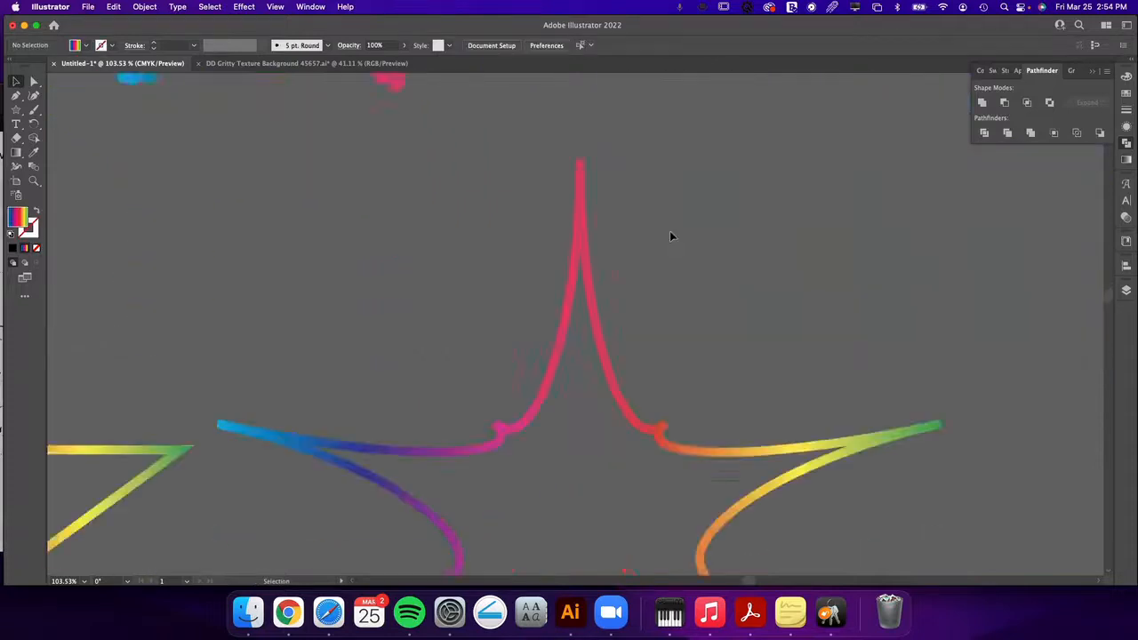
pyautogui.scroll(-4, 761, 232)
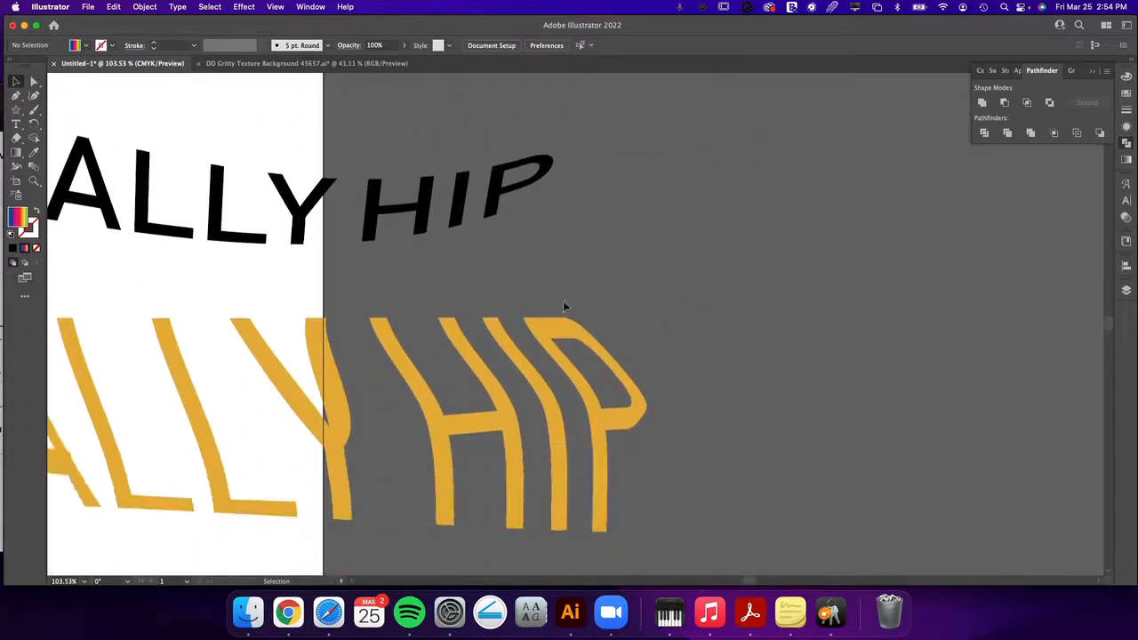
pyautogui.hscroll(-10, 593, 290)
pyautogui.press('super+minus')
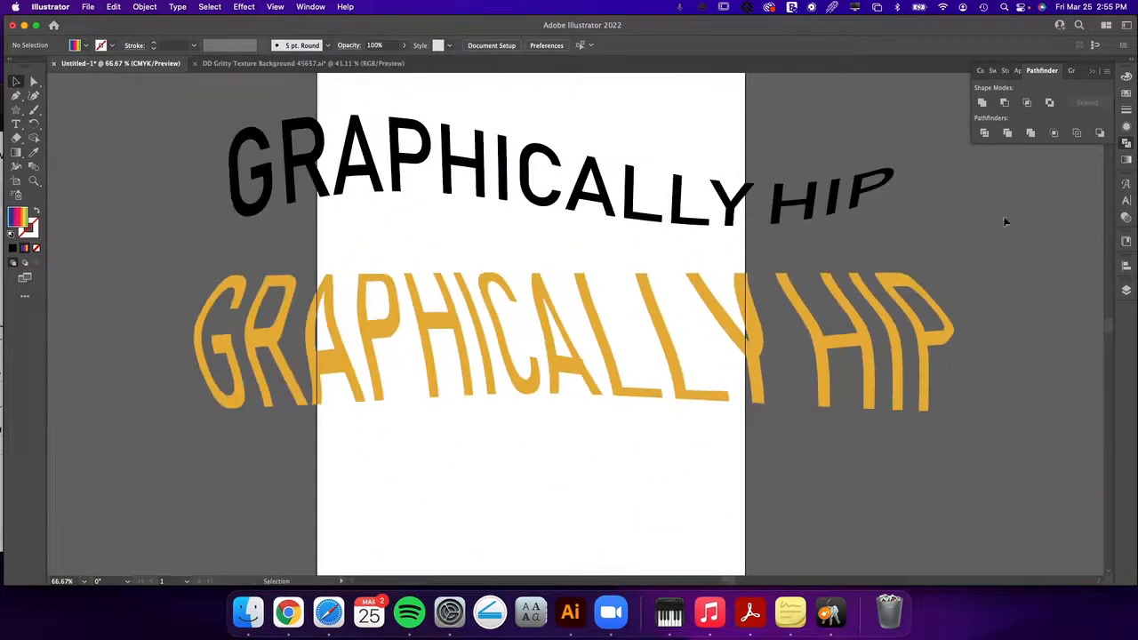
pyautogui.hscroll(-3, 718, 269)
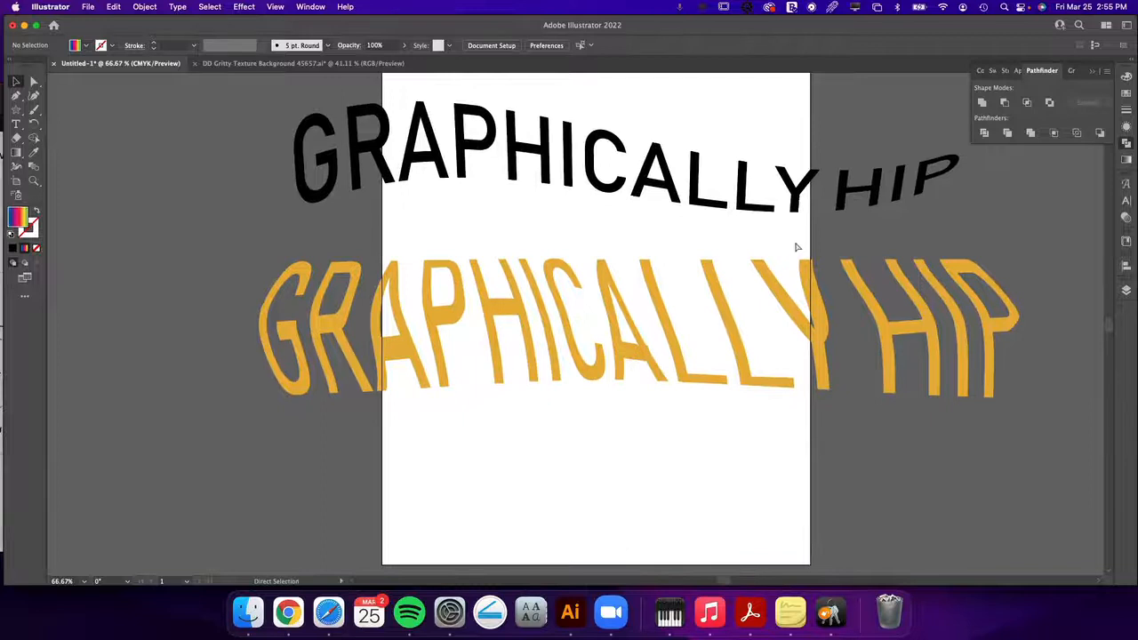
pyautogui.press('v')
pyautogui.click(797, 244)
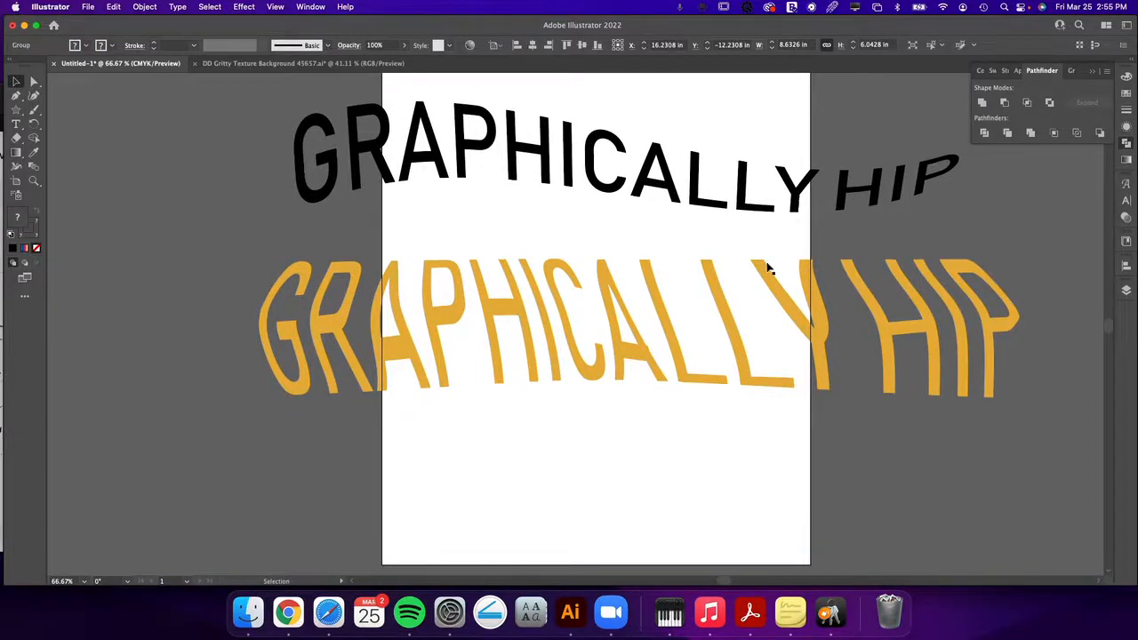
pyautogui.press('super+z')
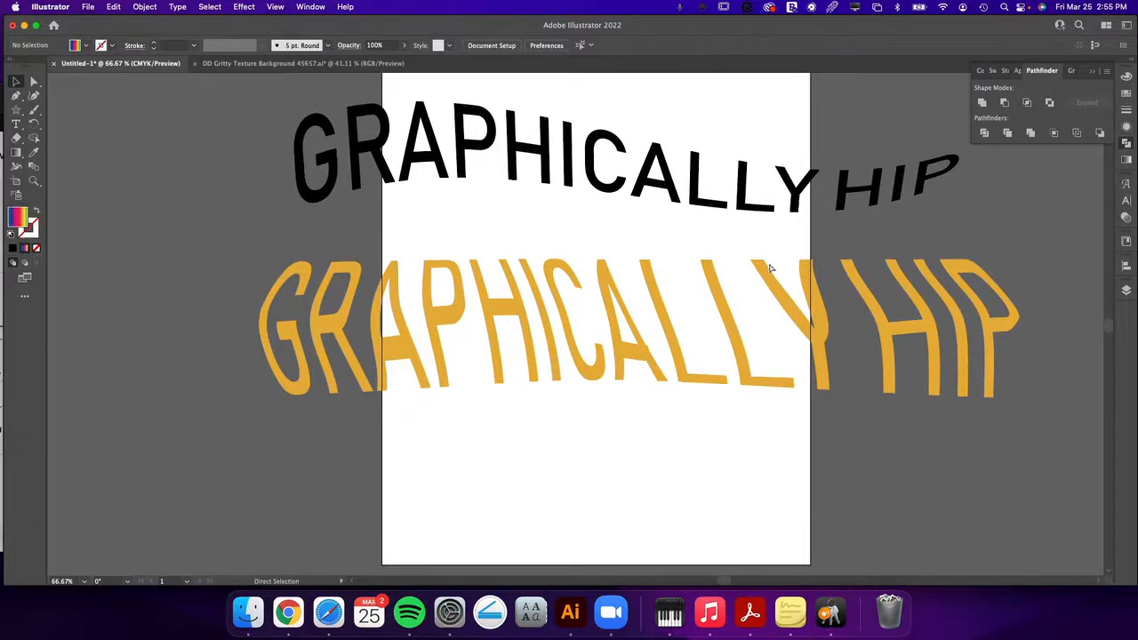
pyautogui.press('super+v')
# Scale the speckle texture to about 16.05 by 10.9 in, shift it right, and select the orange GRAPHICALLY HIP text
pyautogui.moveTo(794, 324); pyautogui.dragTo(1030, 330)
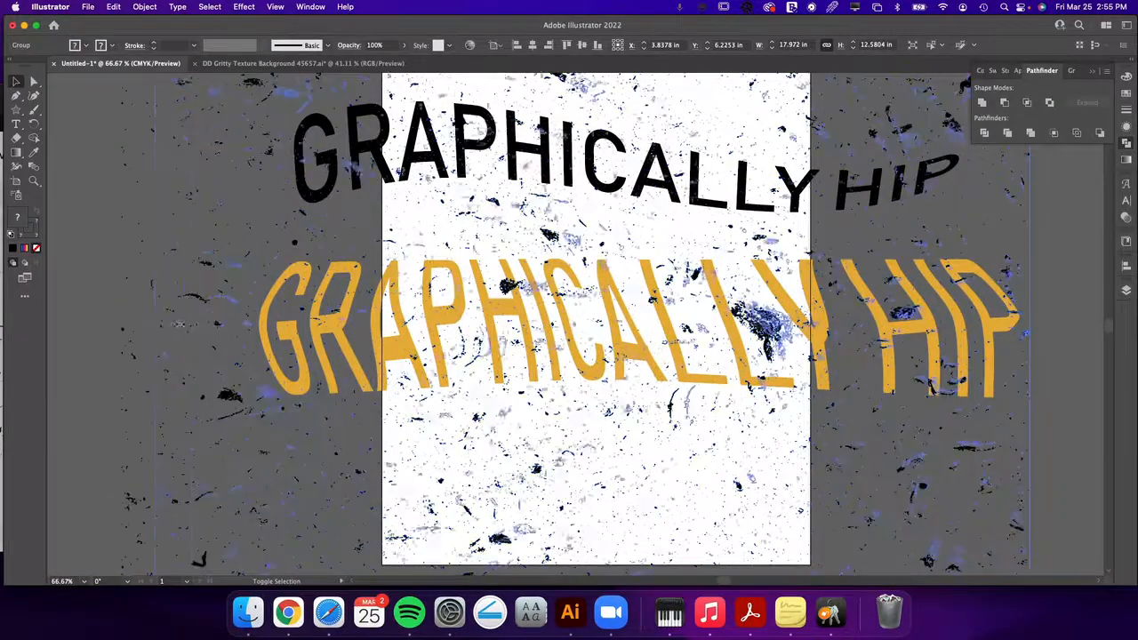
pyautogui.moveTo(243, 323); pyautogui.dragTo(244, 324)
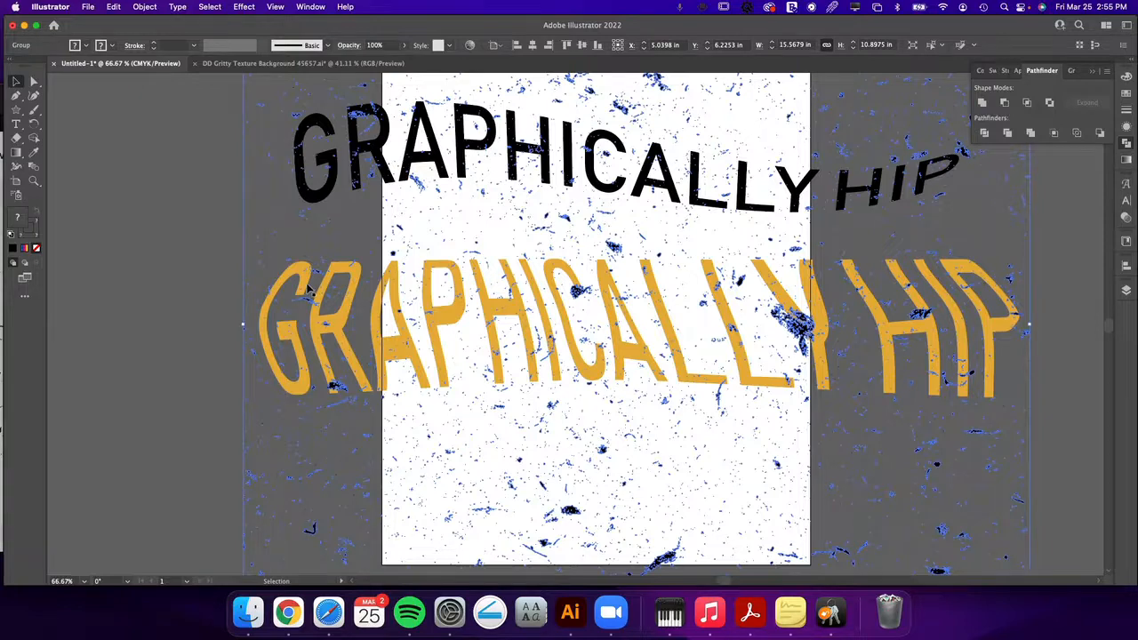
pyautogui.moveTo(237, 327)
pyautogui.mouseDown()
pyautogui.moveTo(192, 327)
pyautogui.moveTo(218, 324)
pyautogui.mouseUp()
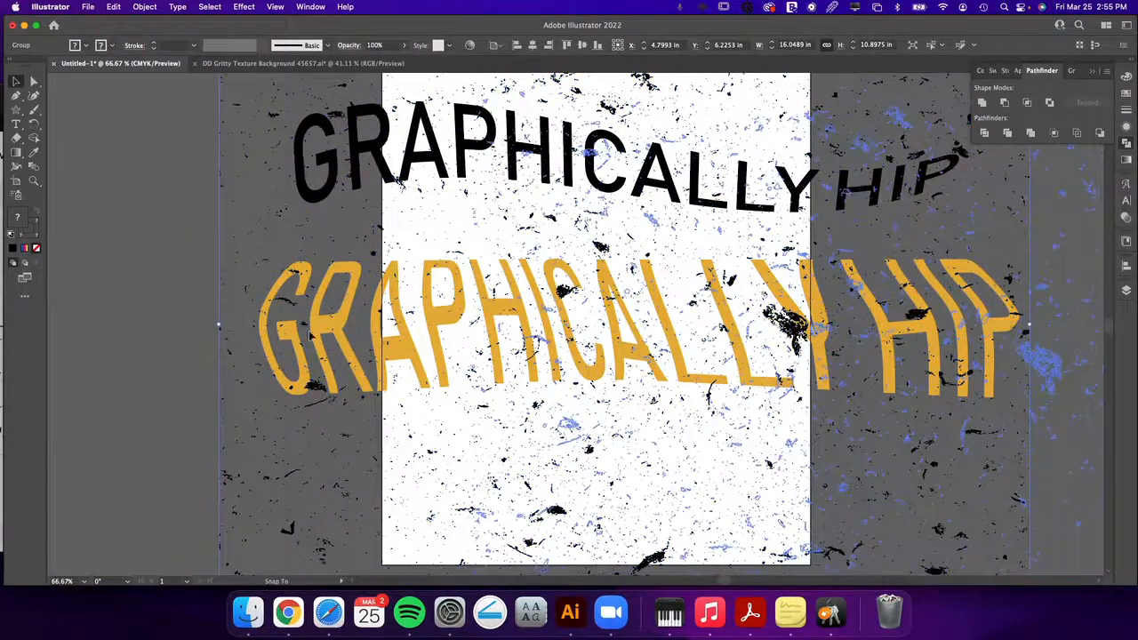
pyautogui.click(298, 331)
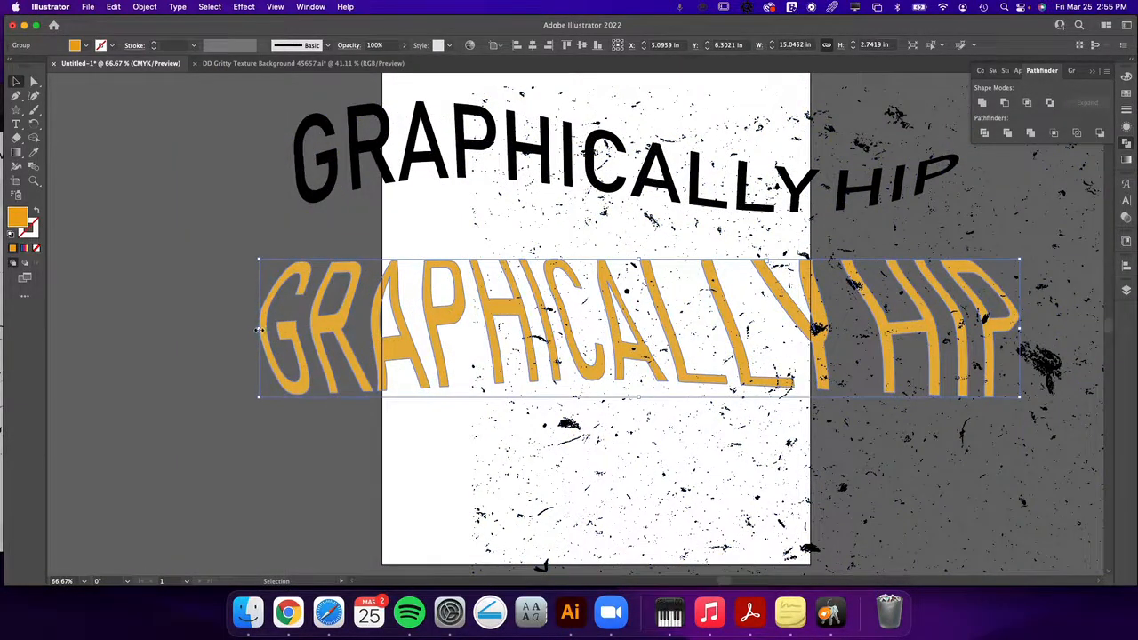
pyautogui.moveTo(257, 329); pyautogui.dragTo(84, 329)
pyautogui.press('a')
pyautogui.press('super+z')
pyautogui.moveTo(640, 256); pyautogui.dragTo(640, 221)
pyautogui.moveTo(262, 223); pyautogui.dragTo(231, 204)
pyautogui.press('a')
pyautogui.press('super+z')
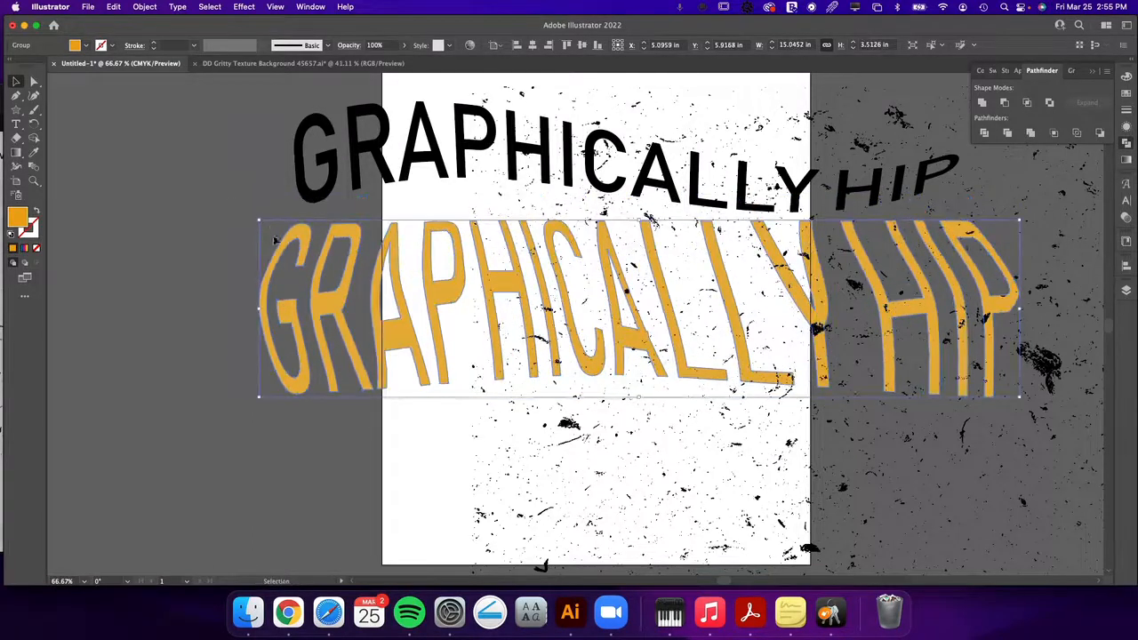
pyautogui.press('super+z')
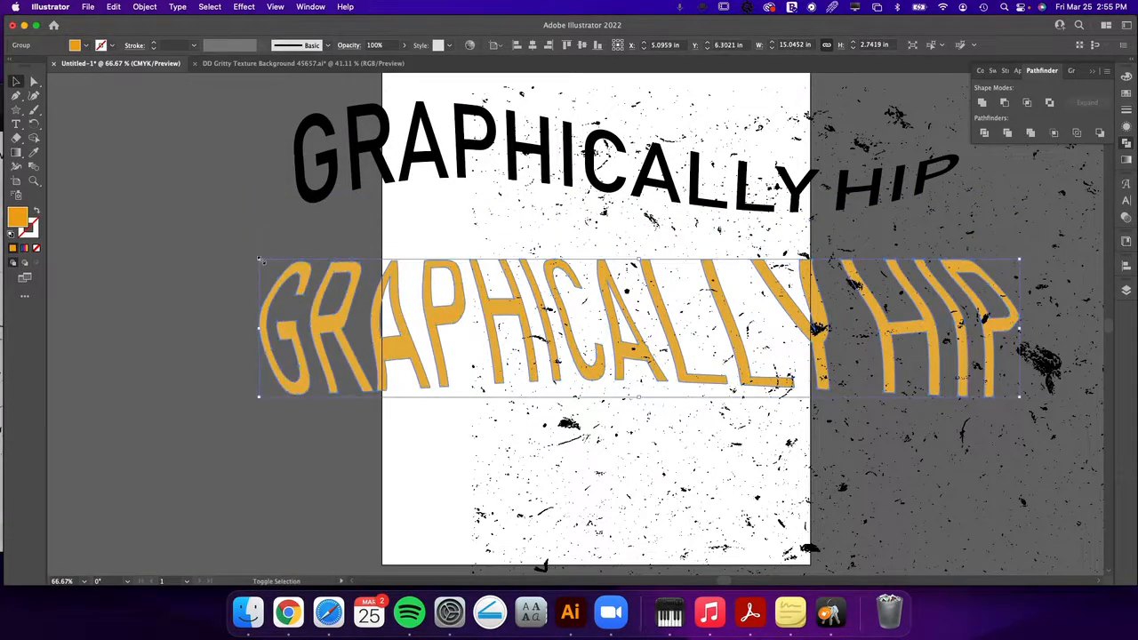
# Enlarge the orange GRAPHICALLY HIP text to about 15.48 by 2.82 in and move the speckle texture back over it
pyautogui.moveTo(260, 259); pyautogui.dragTo(236, 255)
pyautogui.click(574, 431)
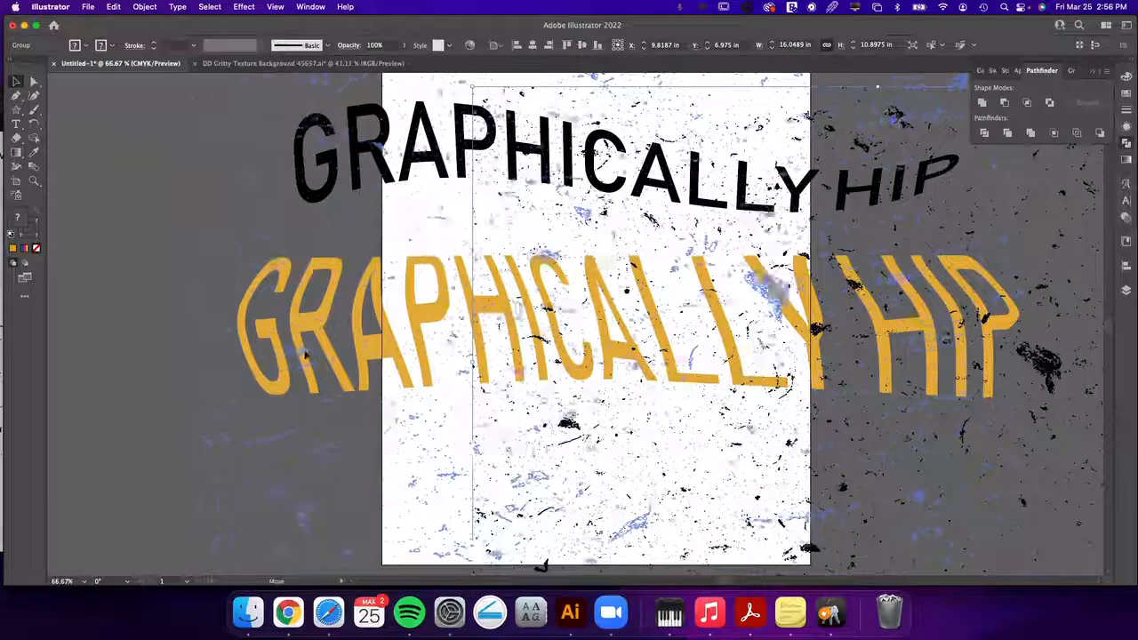
pyautogui.moveTo(326, 351); pyautogui.dragTo(326, 351)
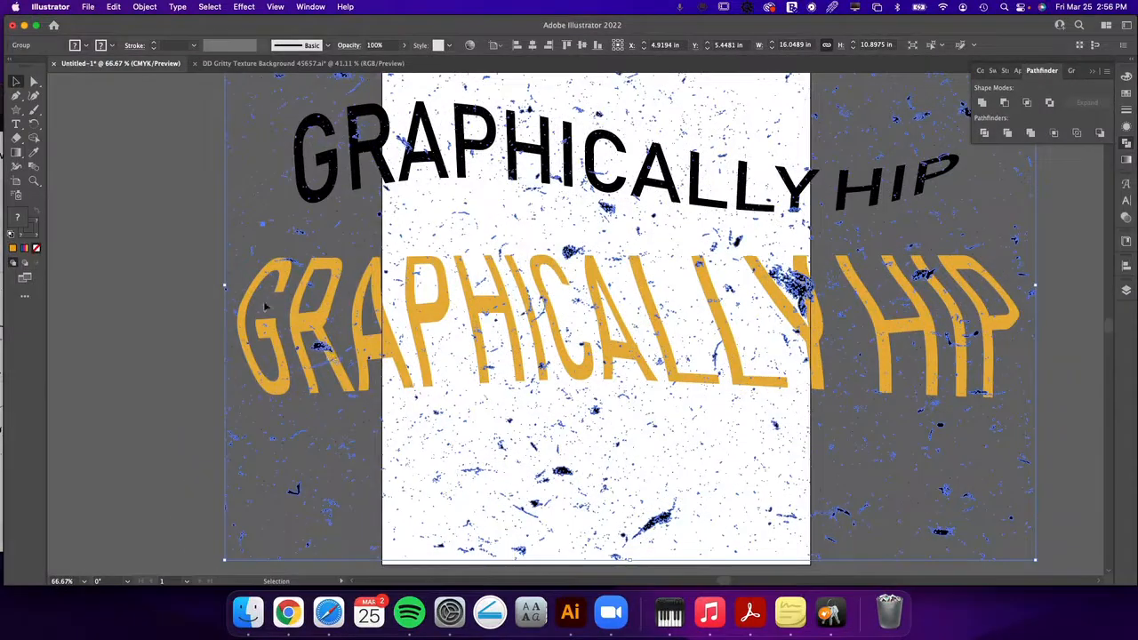
# Make the orange text and the speckle texture compound paths, with the texture in front, and subtract the texture using Minus Front
pyautogui.press('super+x')
pyautogui.click(1015, 323)
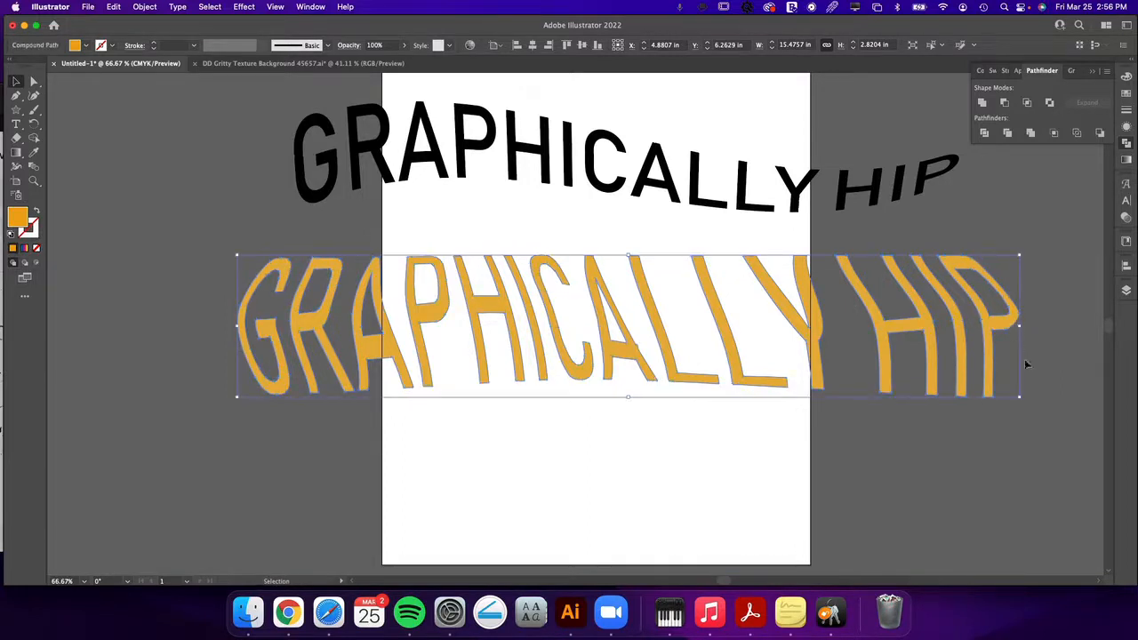
pyautogui.press('super+f')
pyautogui.keyDown('shift'); pyautogui.click(969, 334); pyautogui.keyUp('shift')
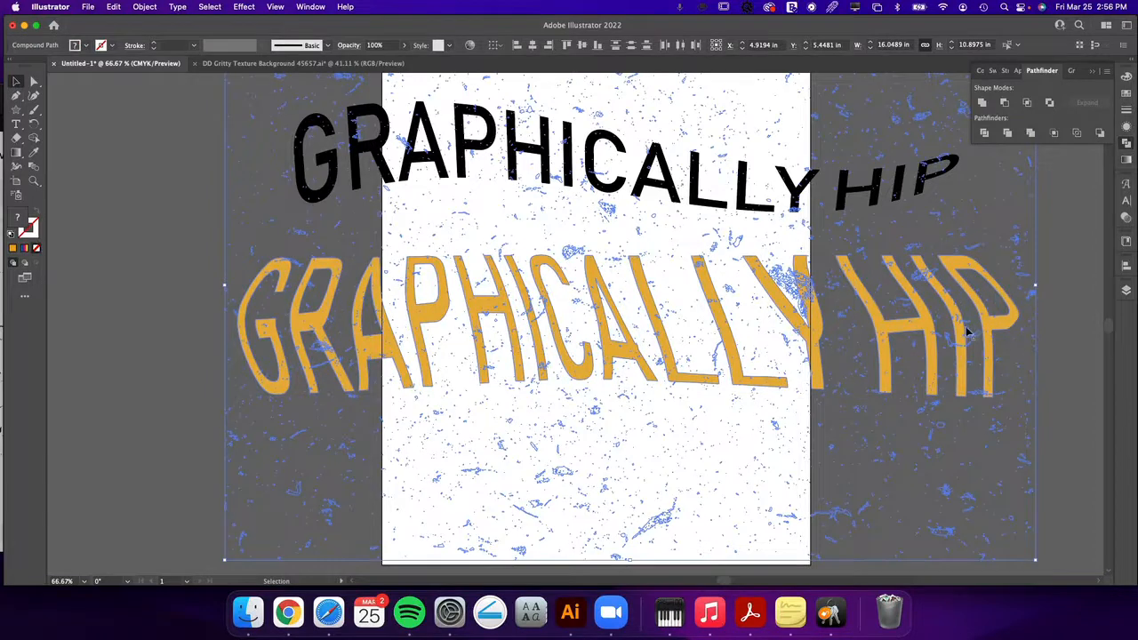
pyautogui.click(1005, 103)
pyautogui.click(1051, 300)
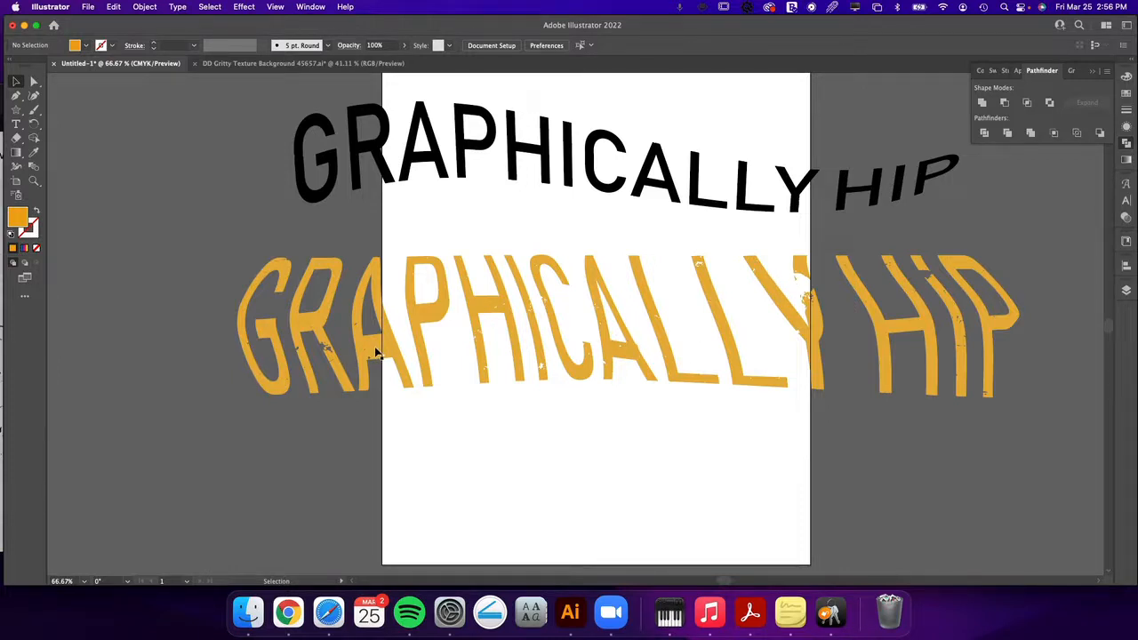
pyautogui.press('super+minus')
pyautogui.press('super+minus')
pyautogui.press('super+minus')
pyautogui.press('super+minus')
pyautogui.press('super+minus')
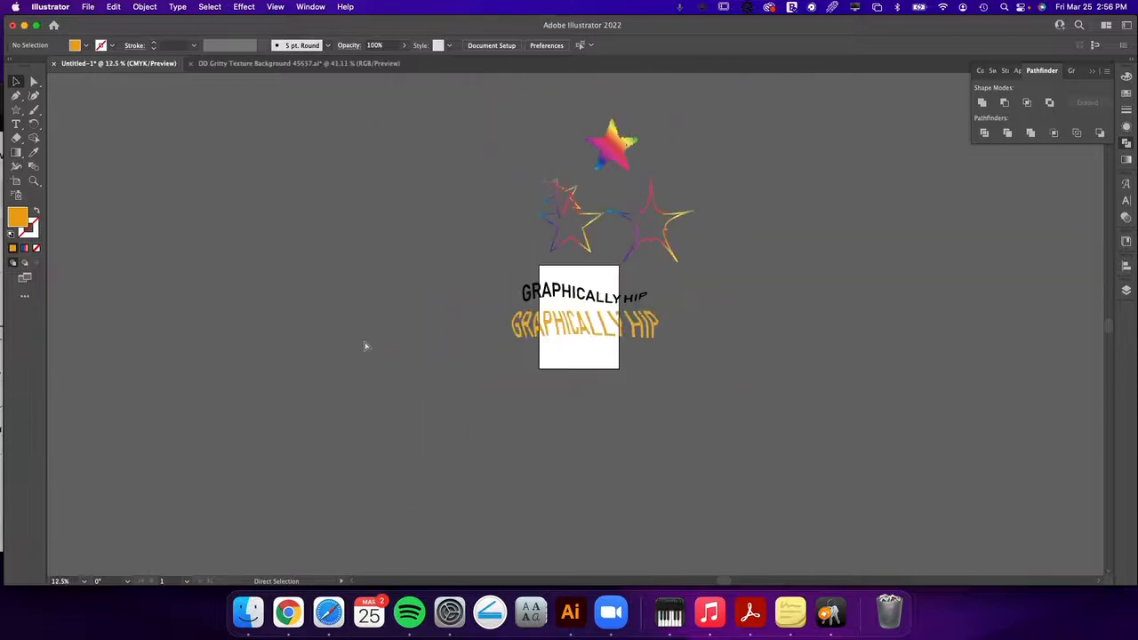